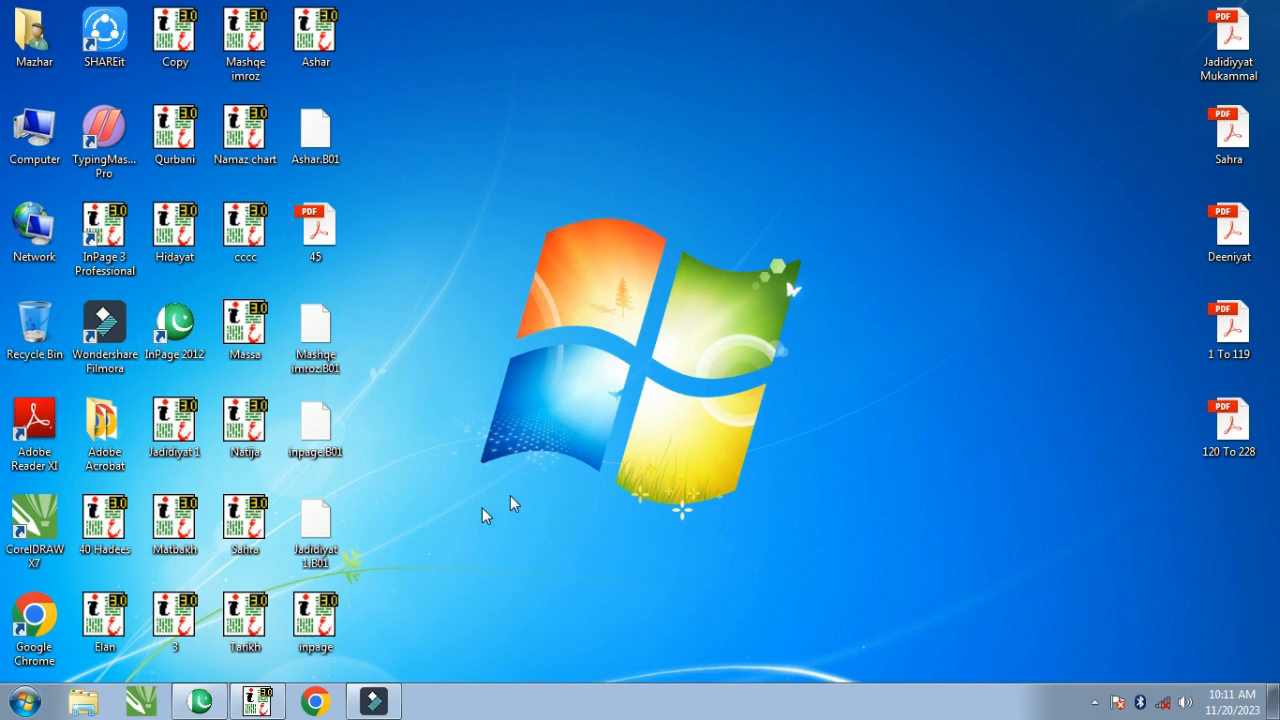
# Switch to the InPage document Jadidiyat 1 and insert a footnote after "سے ہوا،" in the first paragraph on page 4
pyautogui.click(257, 701)
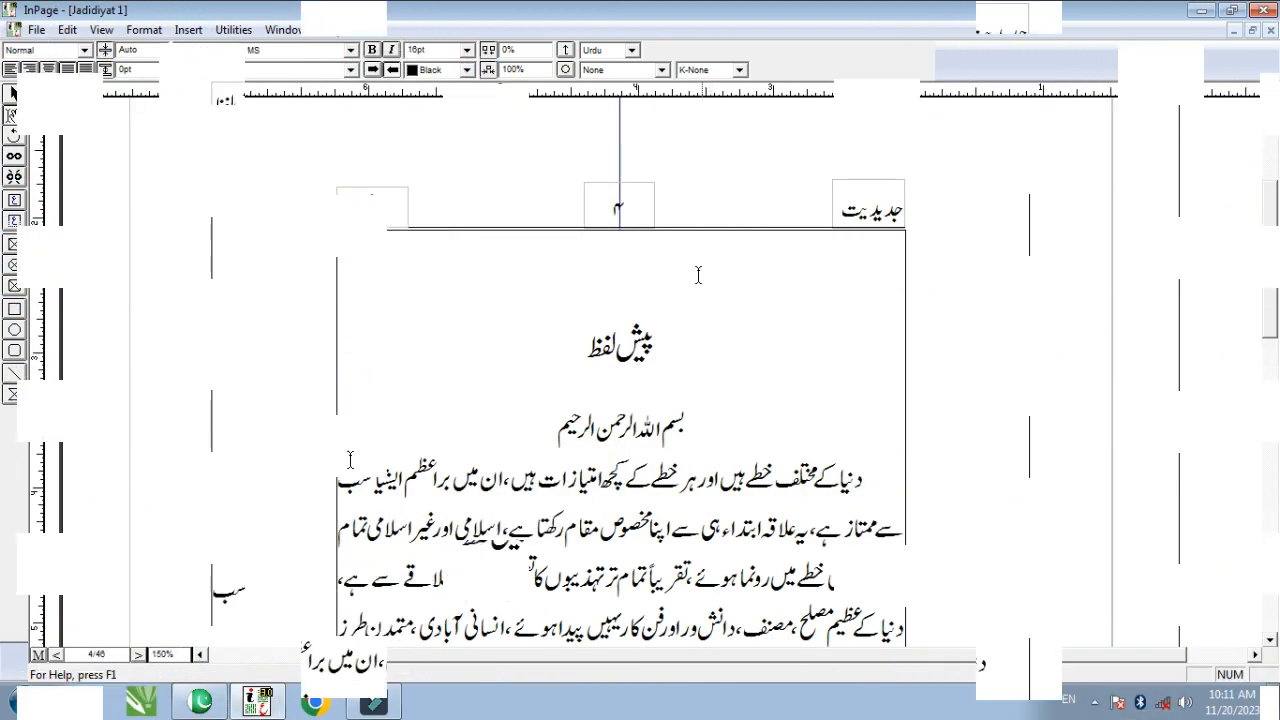
pyautogui.click(190, 31)
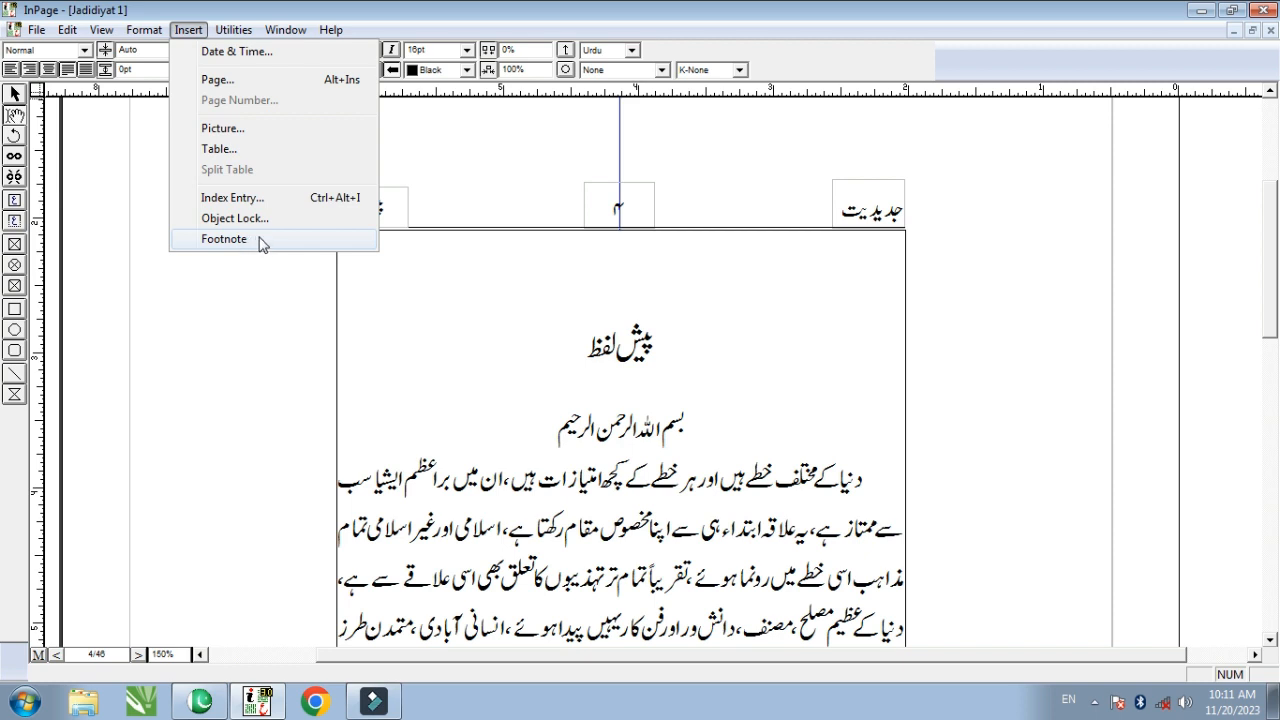
pyautogui.click(536, 384)
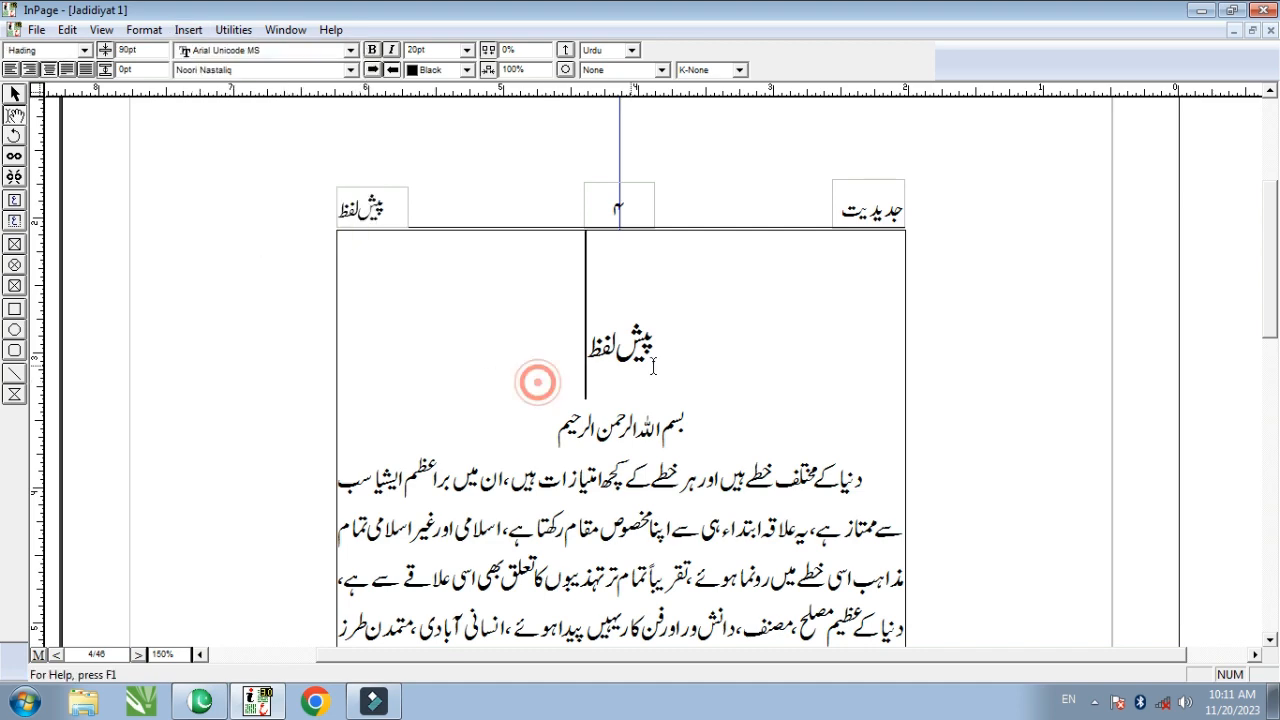
pyautogui.scroll(-5, 620, 380)
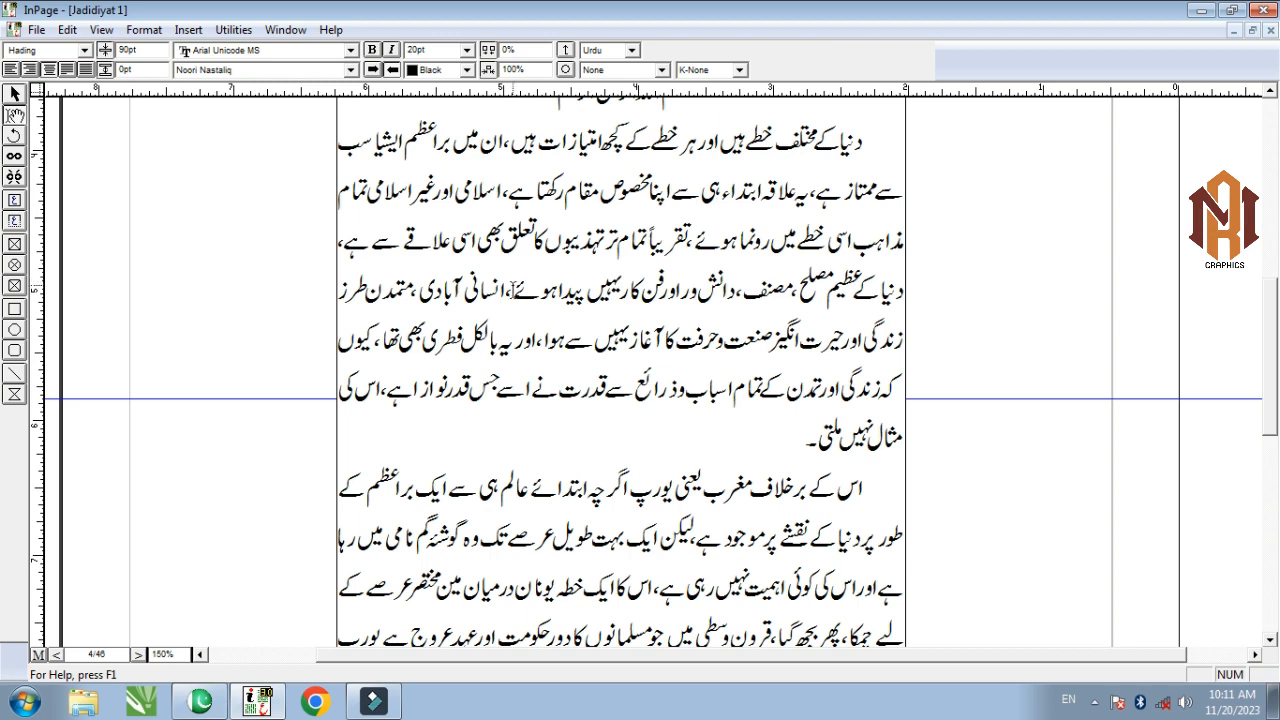
pyautogui.click(536, 340)
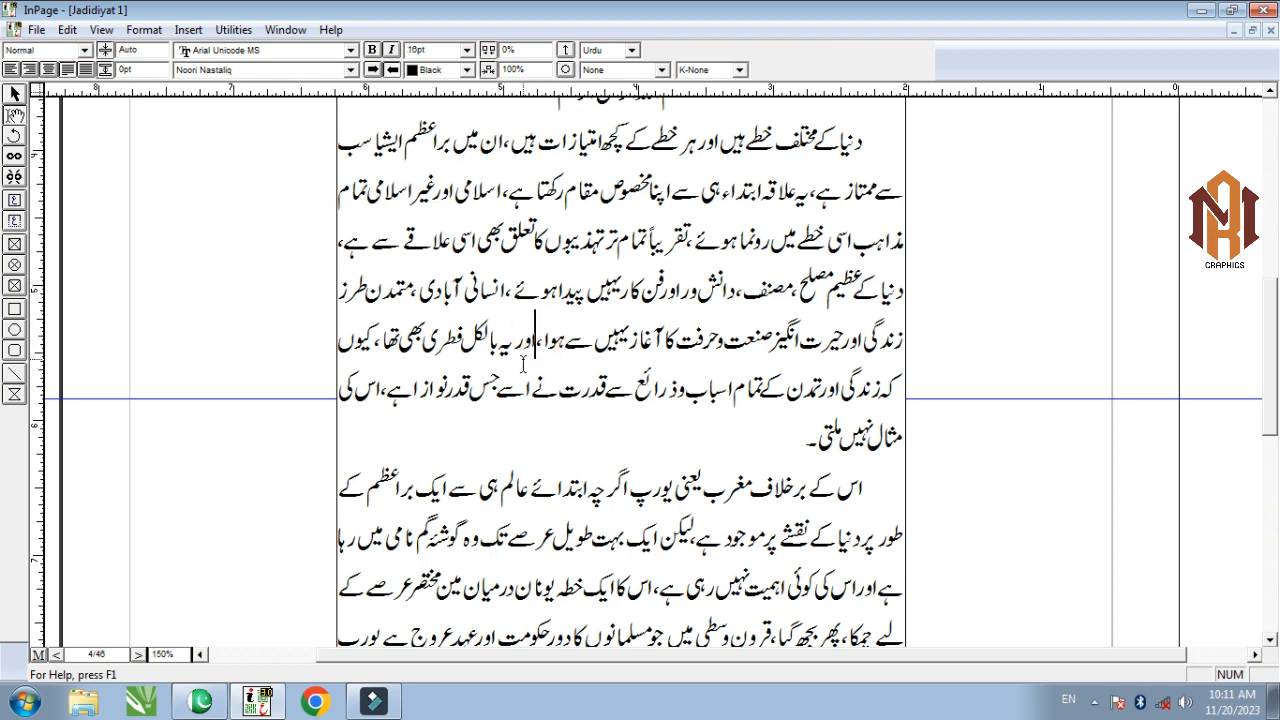
pyautogui.click(190, 32)
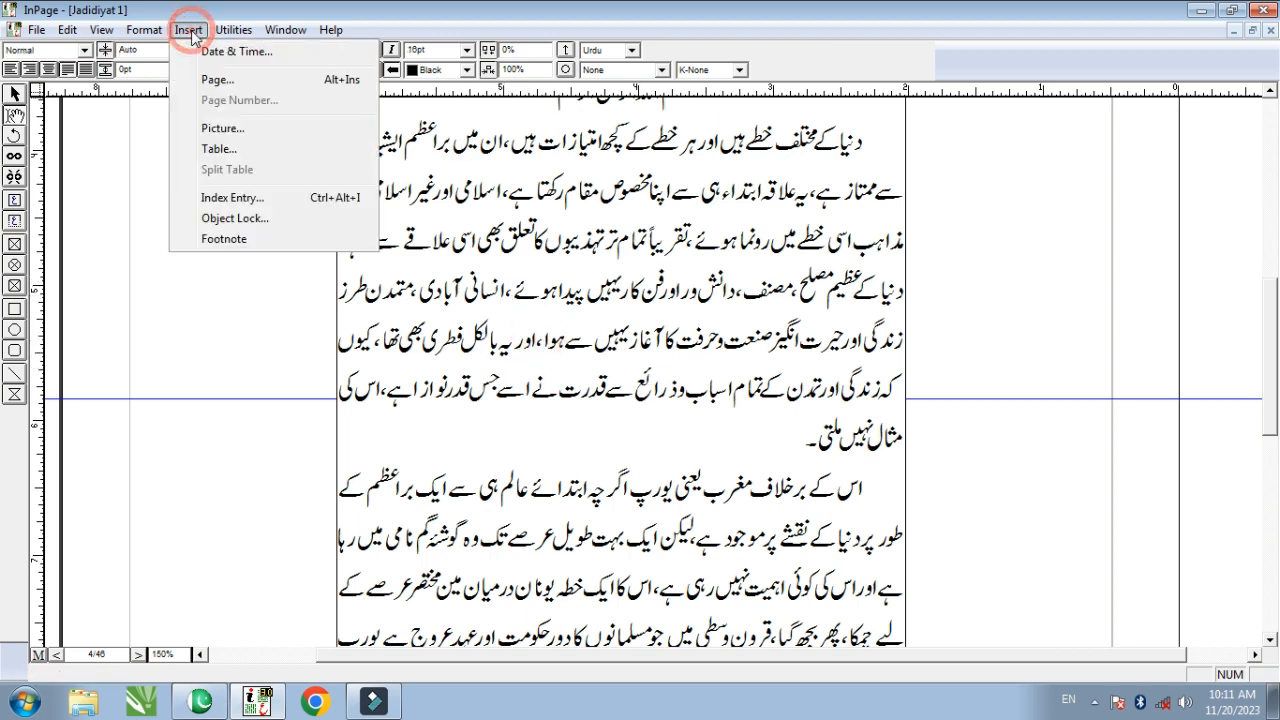
pyautogui.click(232, 240)
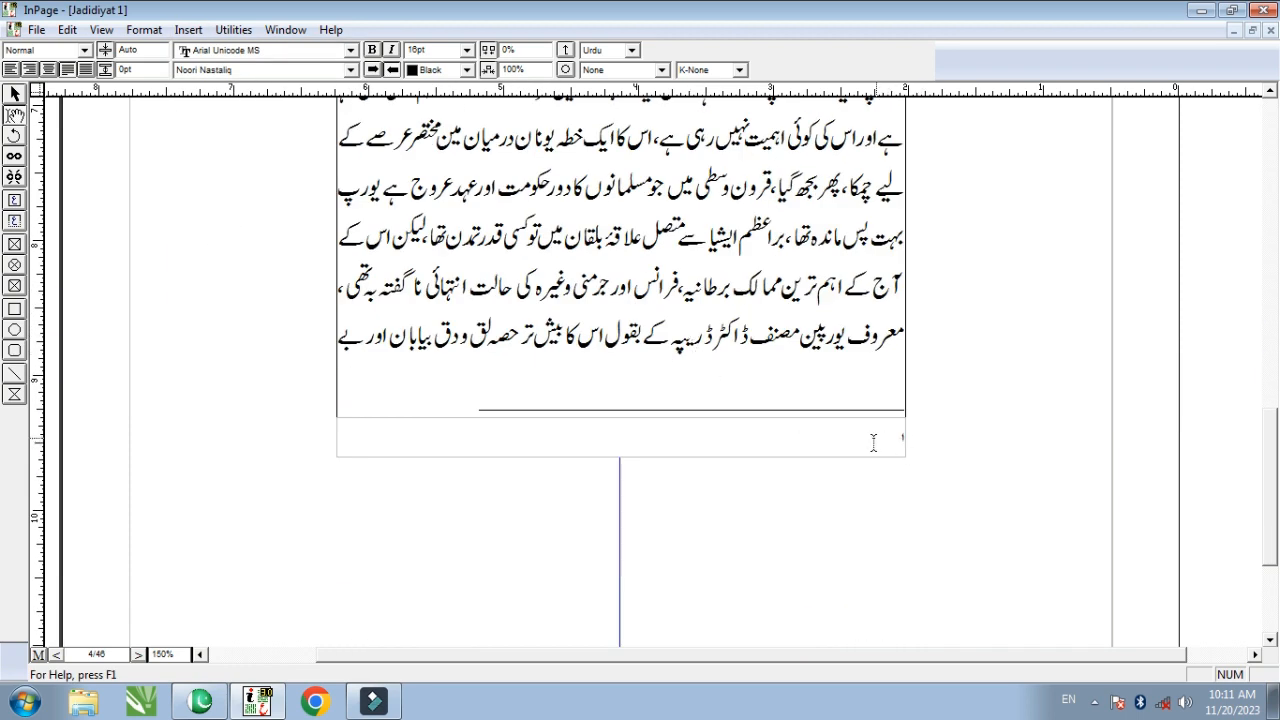
# Insert another footnote after "اہمیت نہیں رہی ہے،" in the second paragraph of page 4
pyautogui.scroll(5, 920, 440)
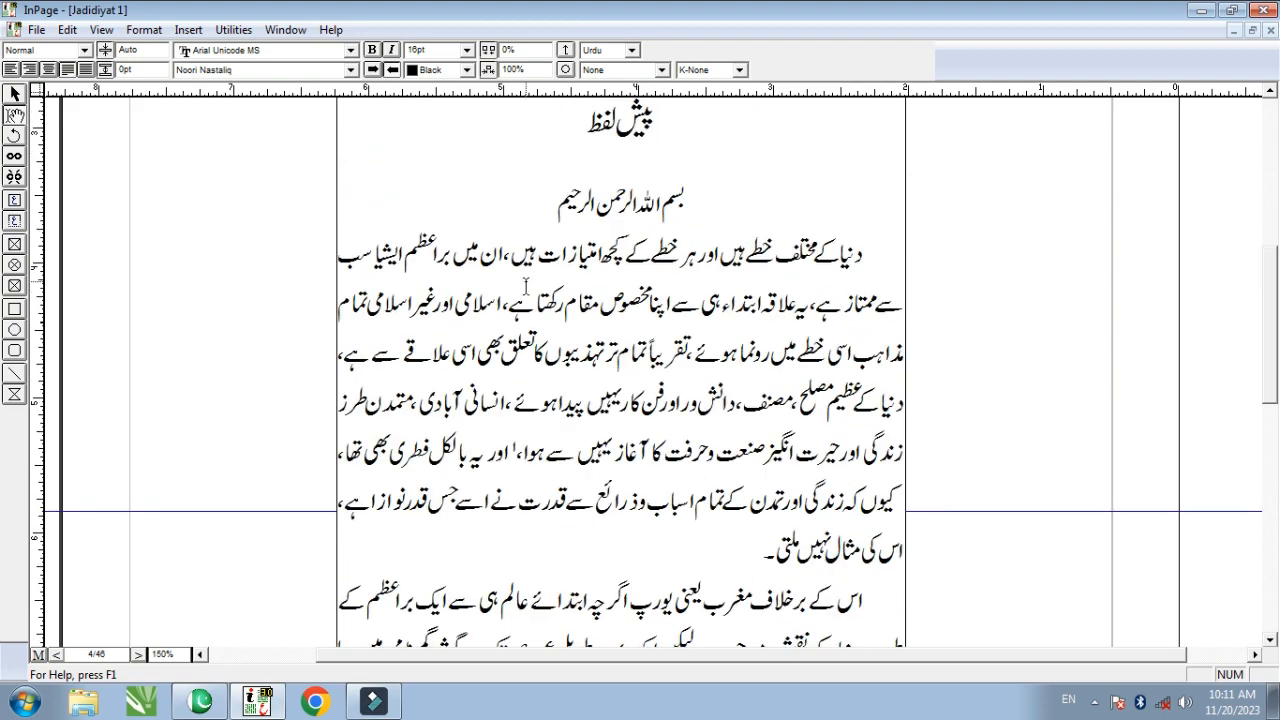
pyautogui.scroll(1, 541, 319)
pyautogui.scroll(-4, 587, 277)
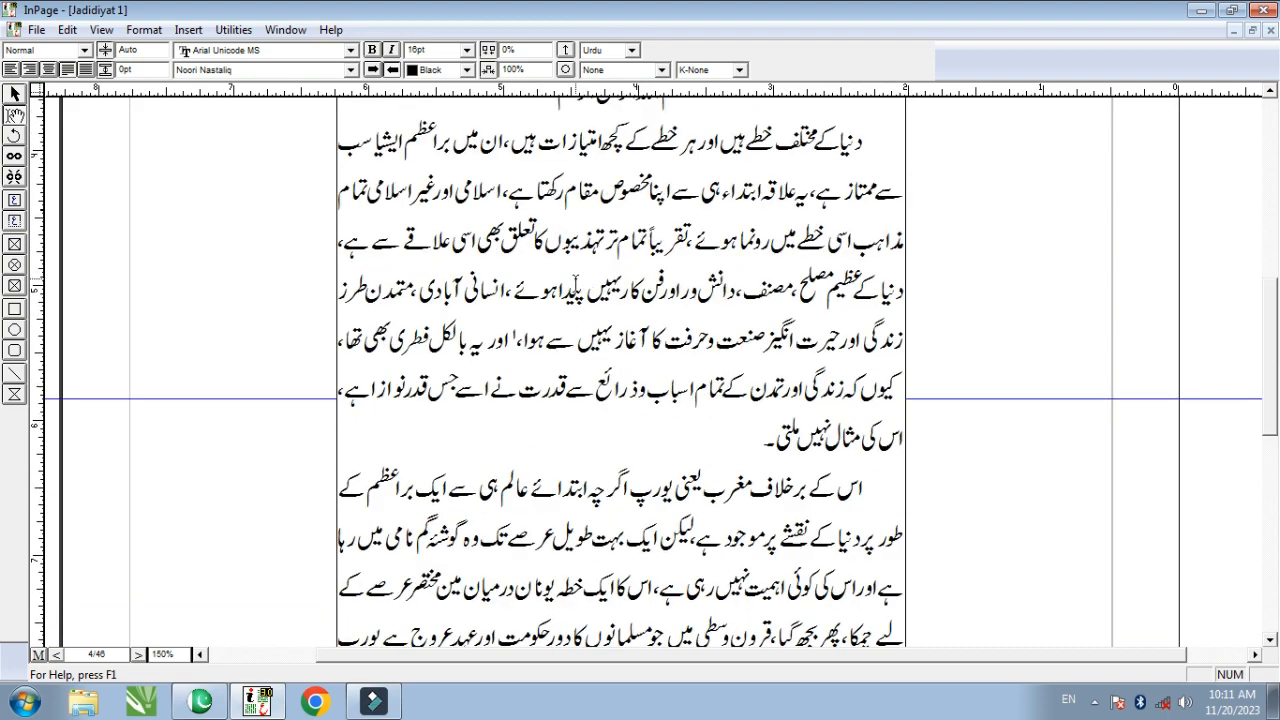
pyautogui.scroll(-4, 578, 272)
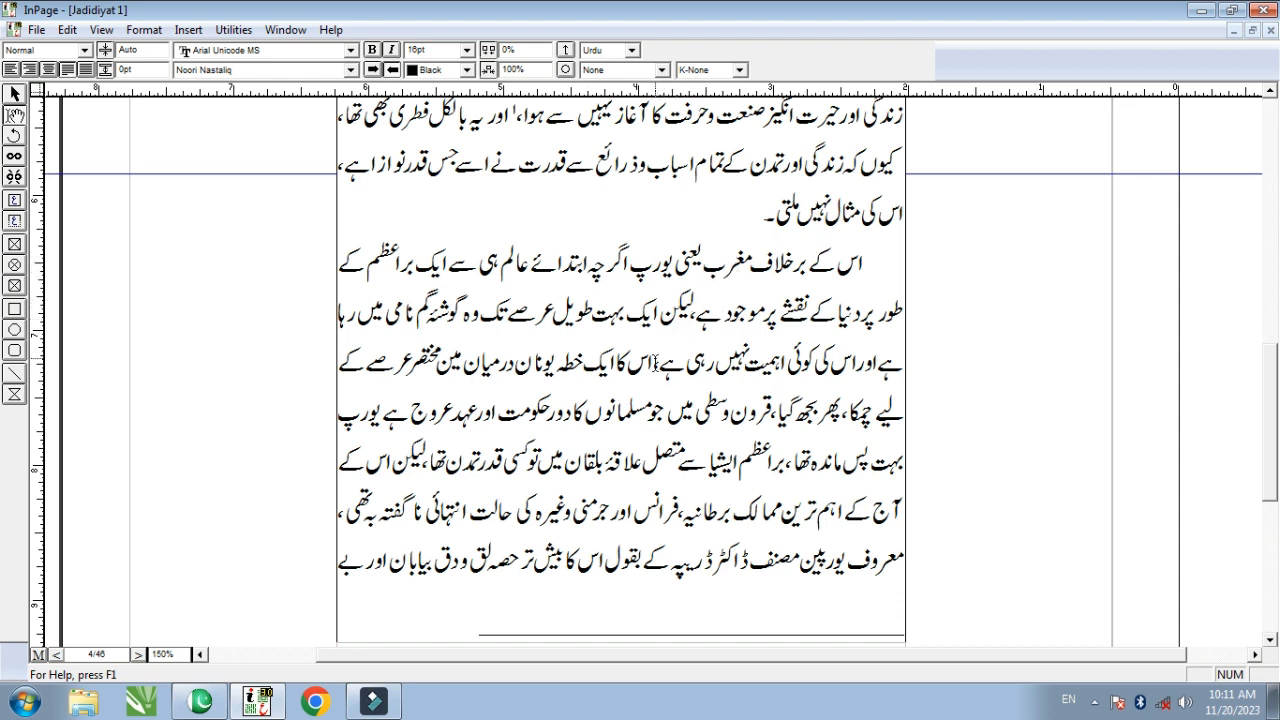
pyautogui.click(650, 358)
pyautogui.click(188, 29)
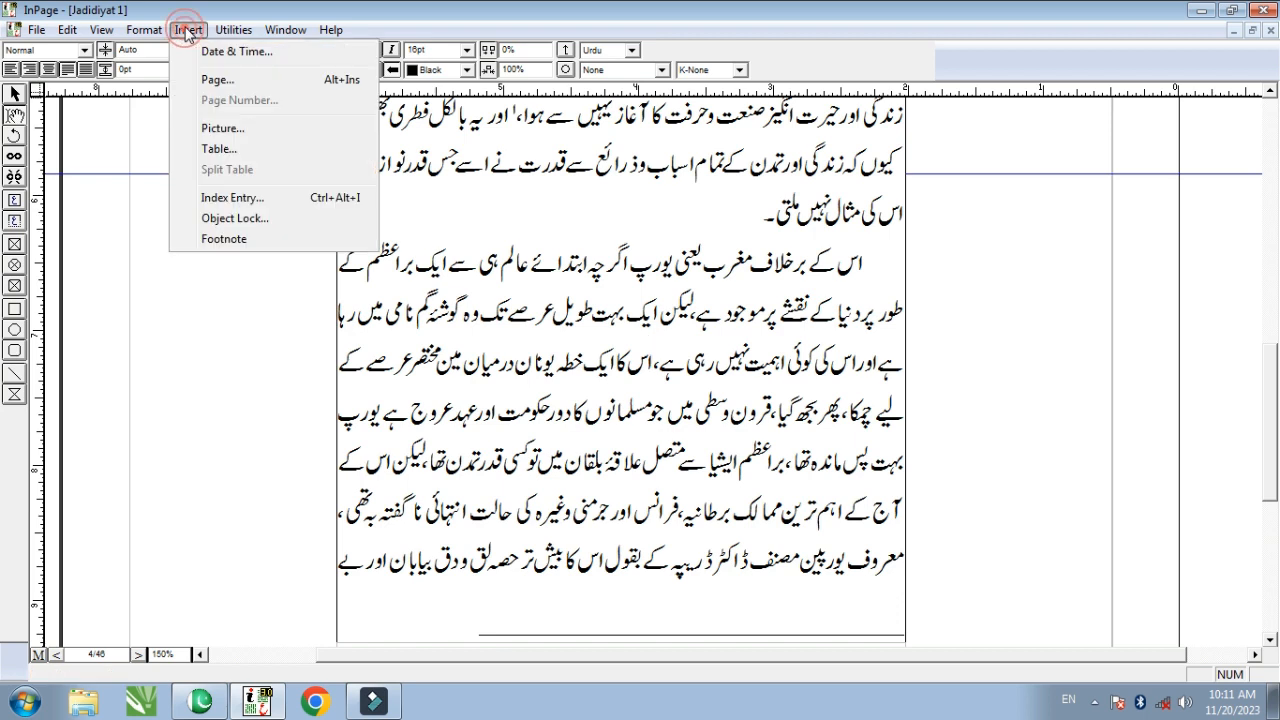
pyautogui.click(224, 239)
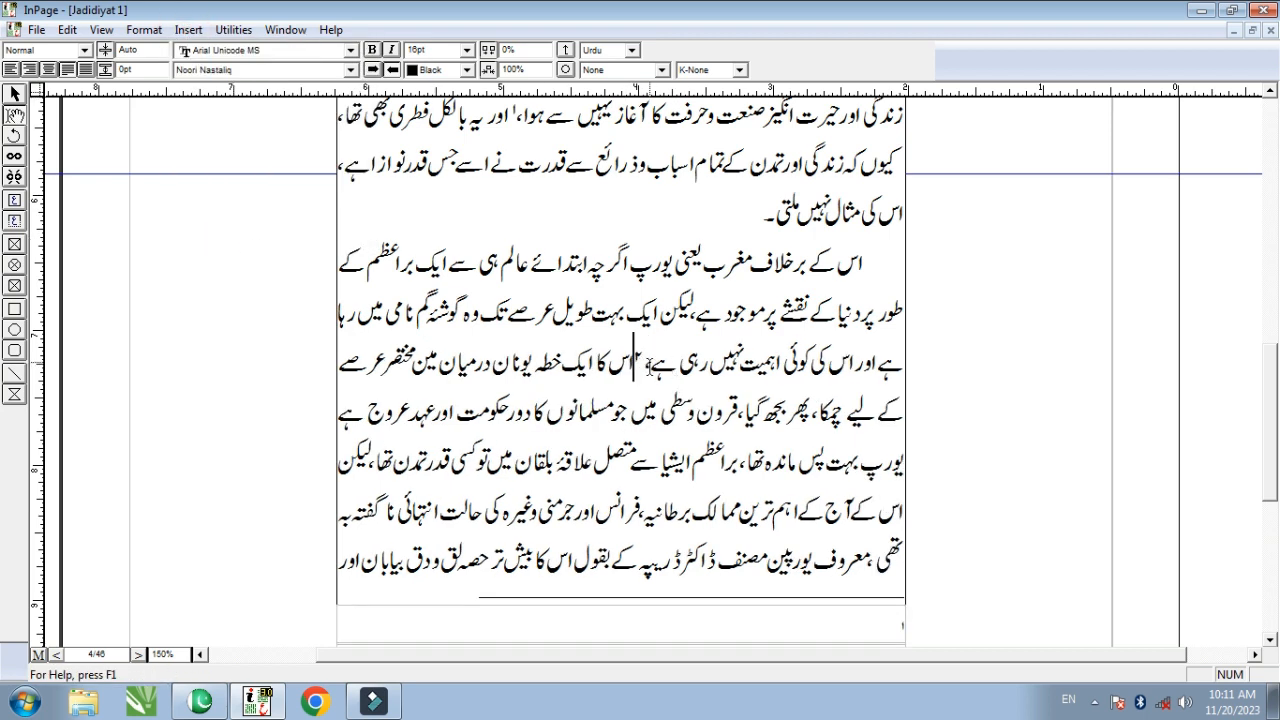
# Enter "جدیدیت کا آغاز صفحہ نمبر 14" as the text of the first footnote on page 4
pyautogui.scroll(-4, 649, 368)
pyautogui.scroll(1, 886, 234)
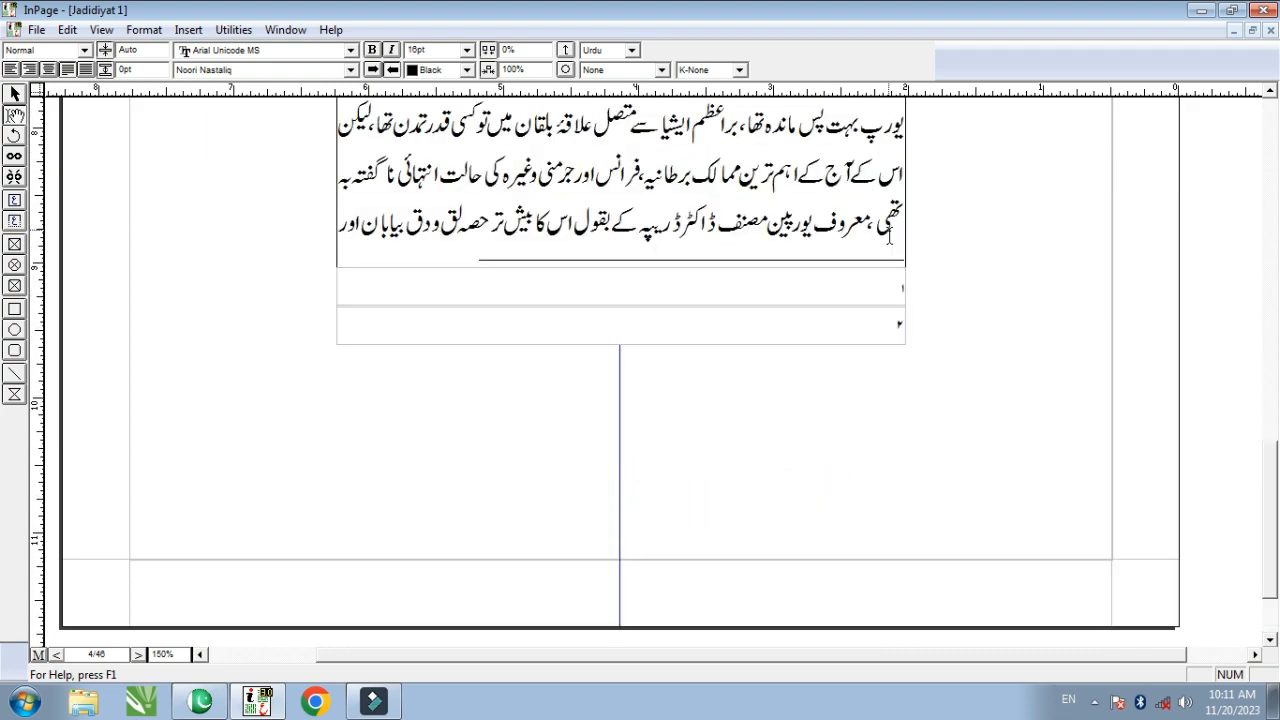
pyautogui.scroll(10, 885, 318)
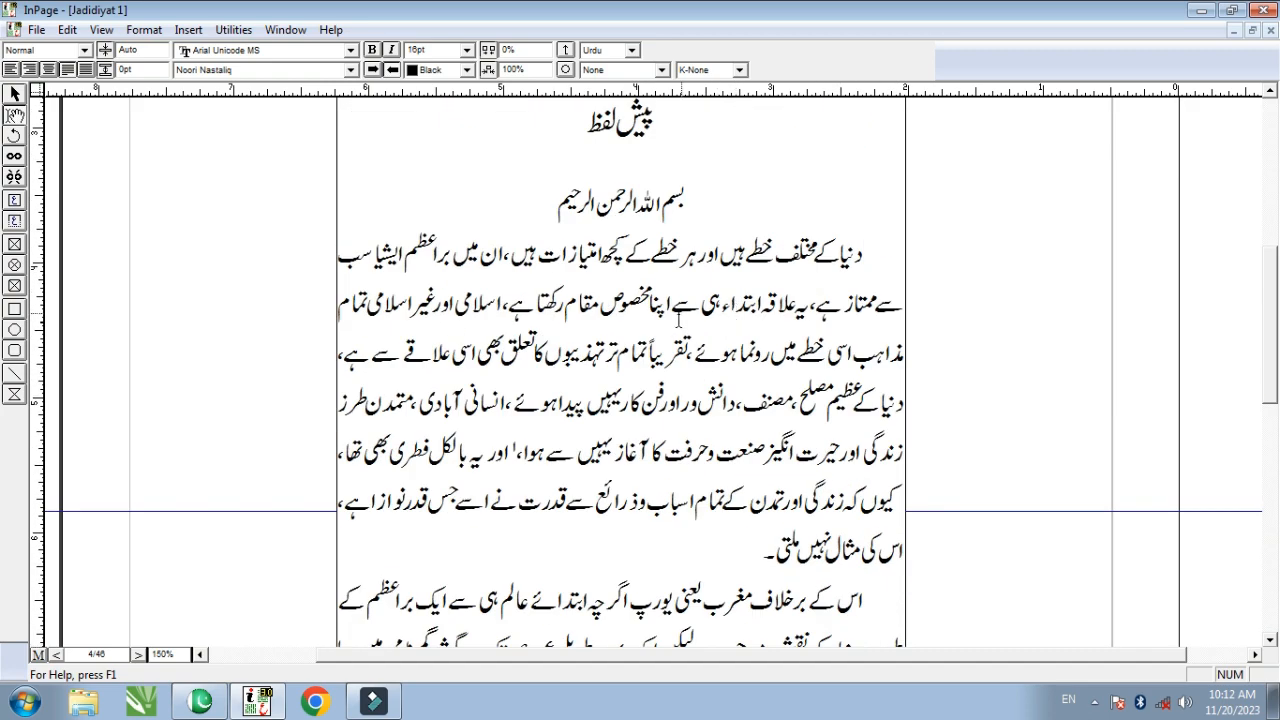
pyautogui.scroll(-2, 662, 318)
pyautogui.scroll(-3, 662, 318)
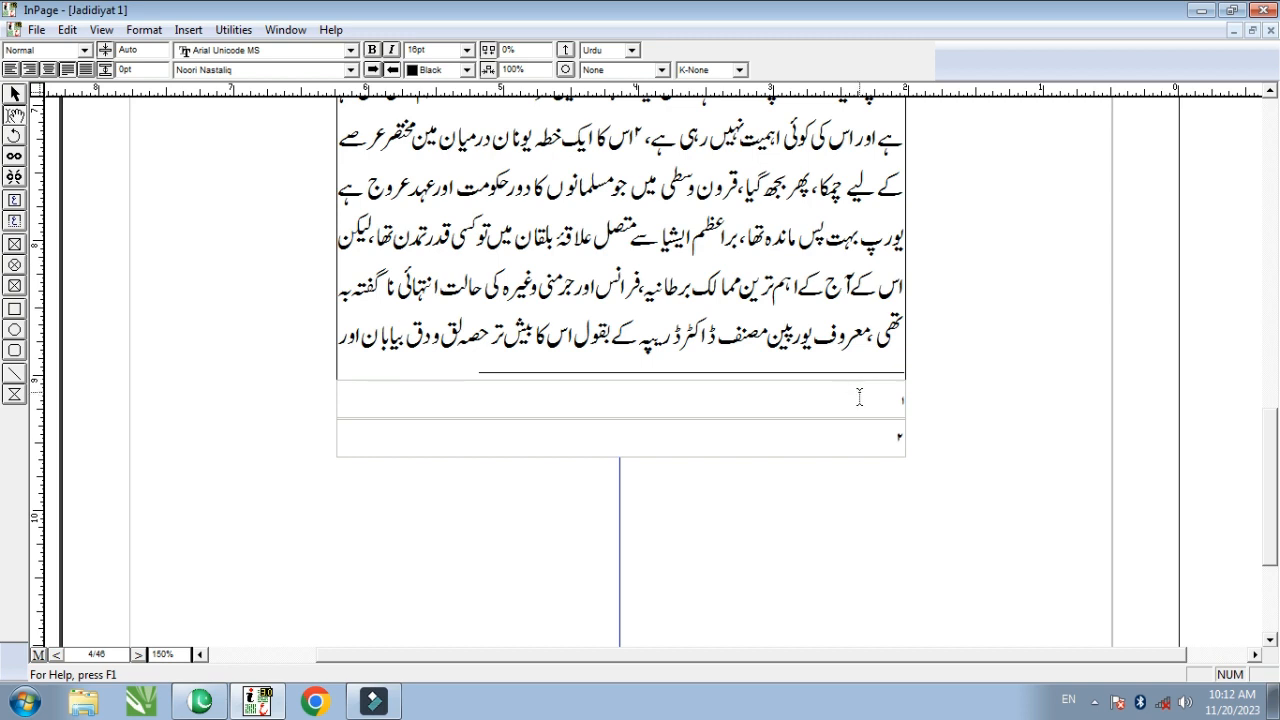
pyautogui.click(853, 395)
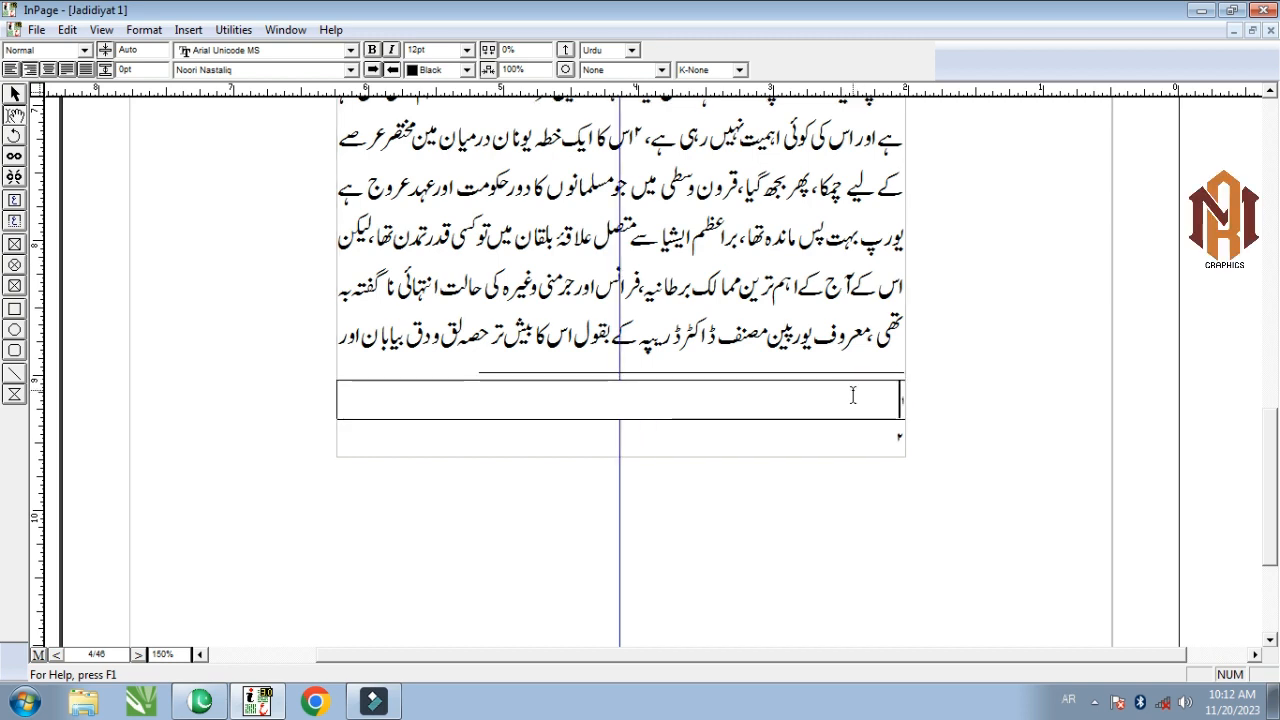
pyautogui.write('جدیدیت کا آغاز صفحہ نمبر 14')
# Enter "جدیدیت کا نشونما صفحہ نمبر 25" as the text of the second footnote
pyautogui.click(858, 441)
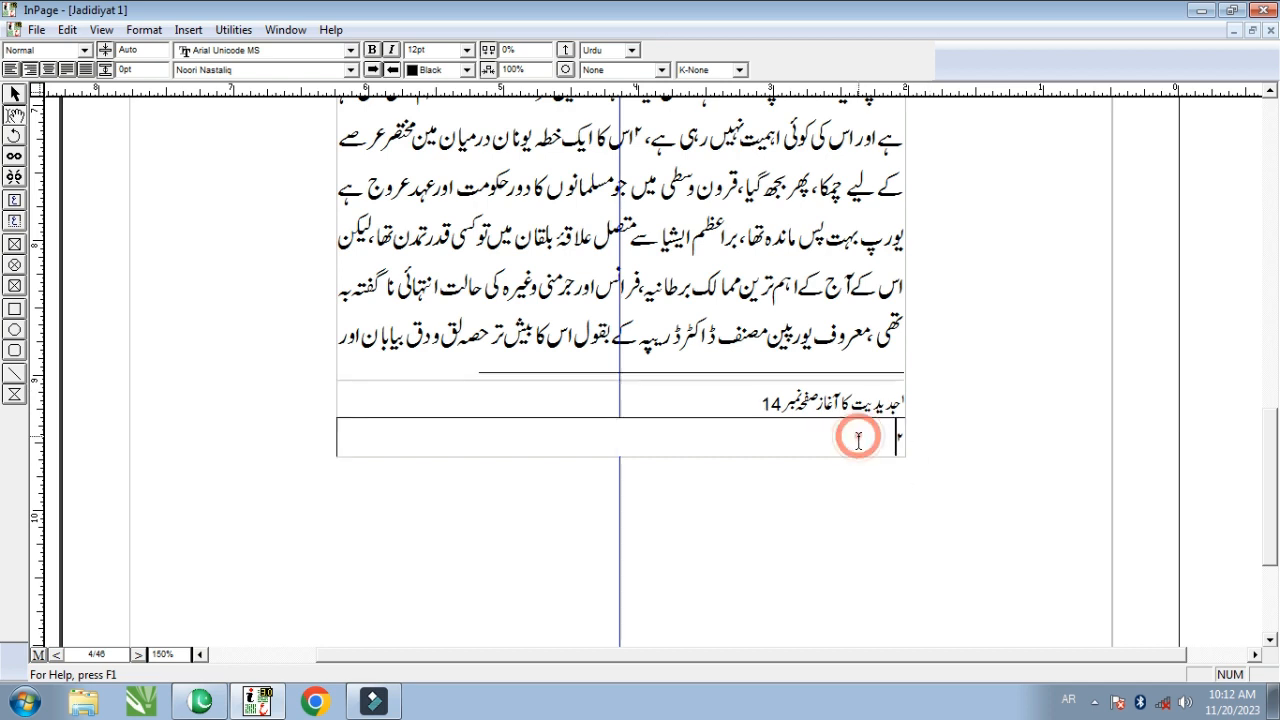
pyautogui.write('جدید')
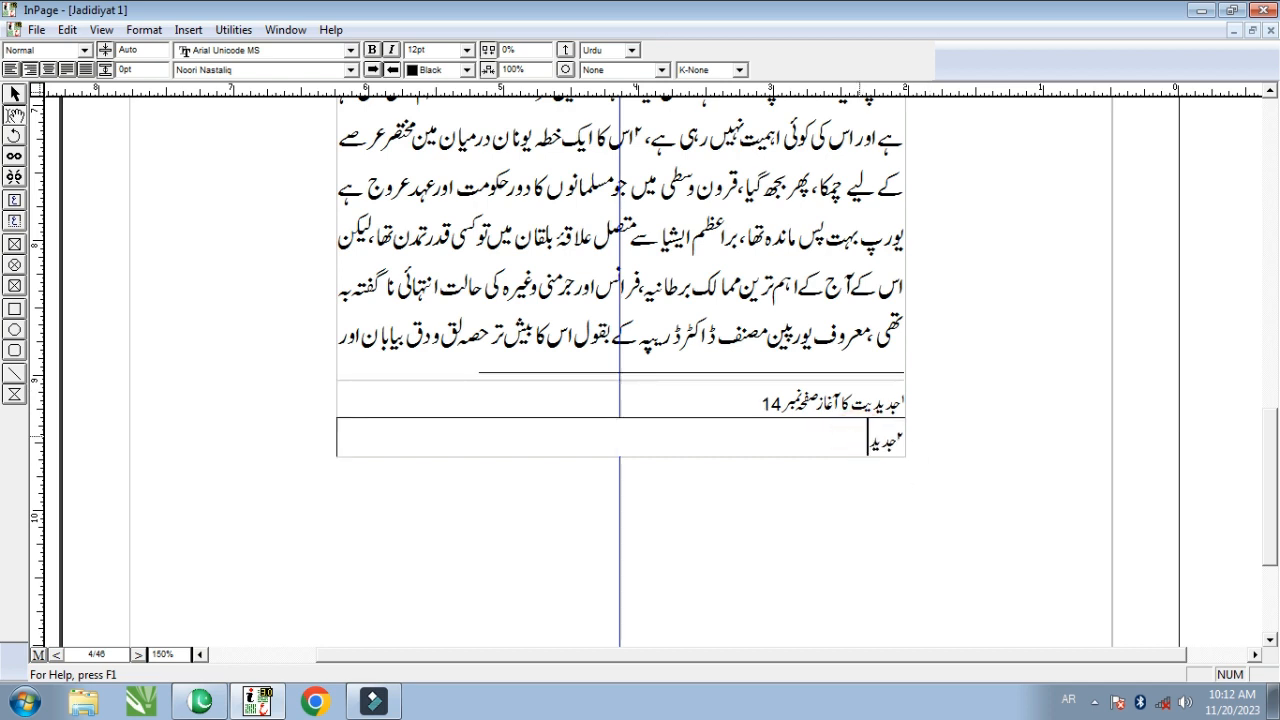
pyautogui.write('یت کا')
pyautogui.write(' آغاز صفحہ نمبر 25')
# Review the footnote markers in the body text, the matching notes at the foot of page 4 and the available insert commands
pyautogui.scroll(10, 726, 372)
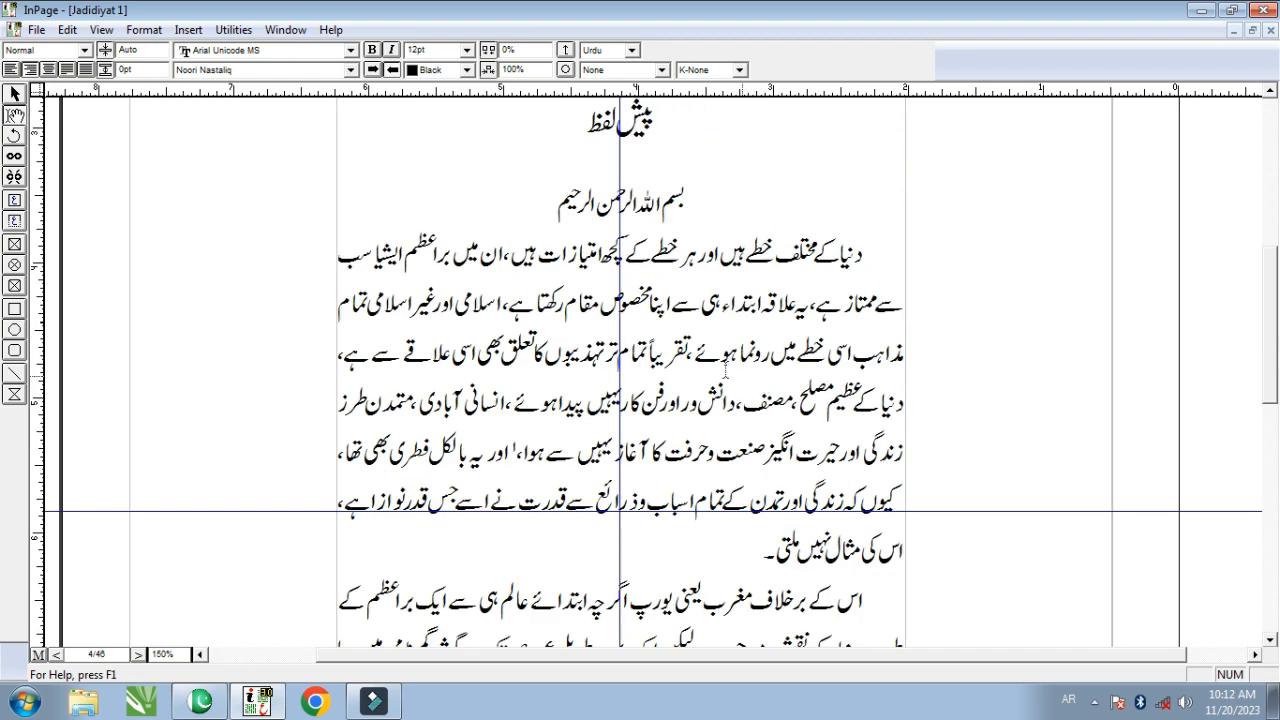
pyautogui.hotkey('alt', 'shift')
pyautogui.scroll(-1, 580, 420)
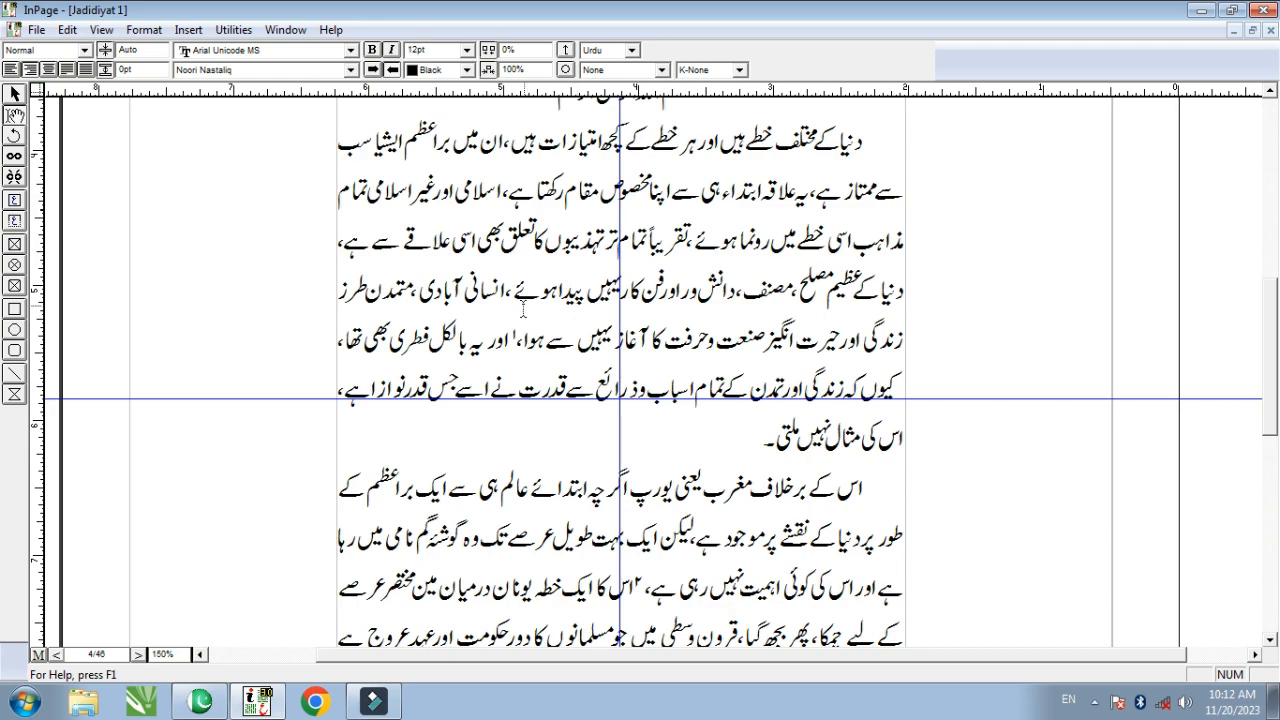
pyautogui.scroll(2, 566, 340)
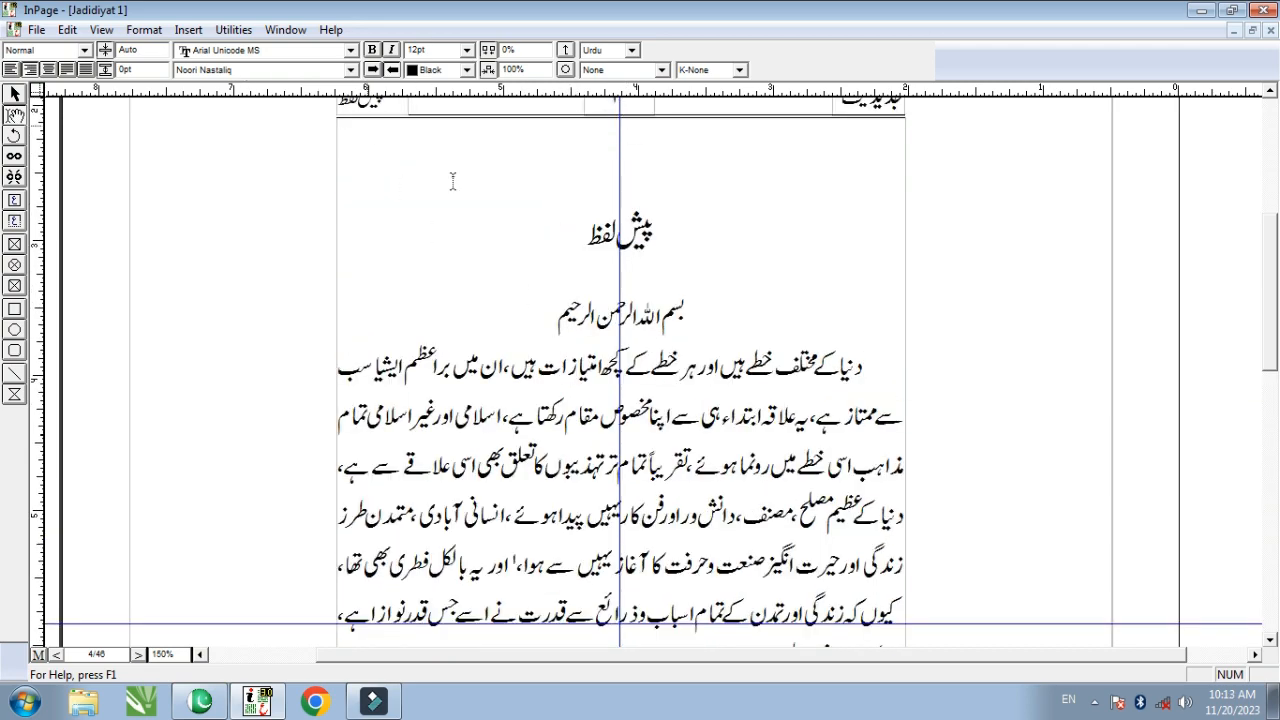
pyautogui.scroll(-5, 634, 338)
pyautogui.scroll(-2, 683, 374)
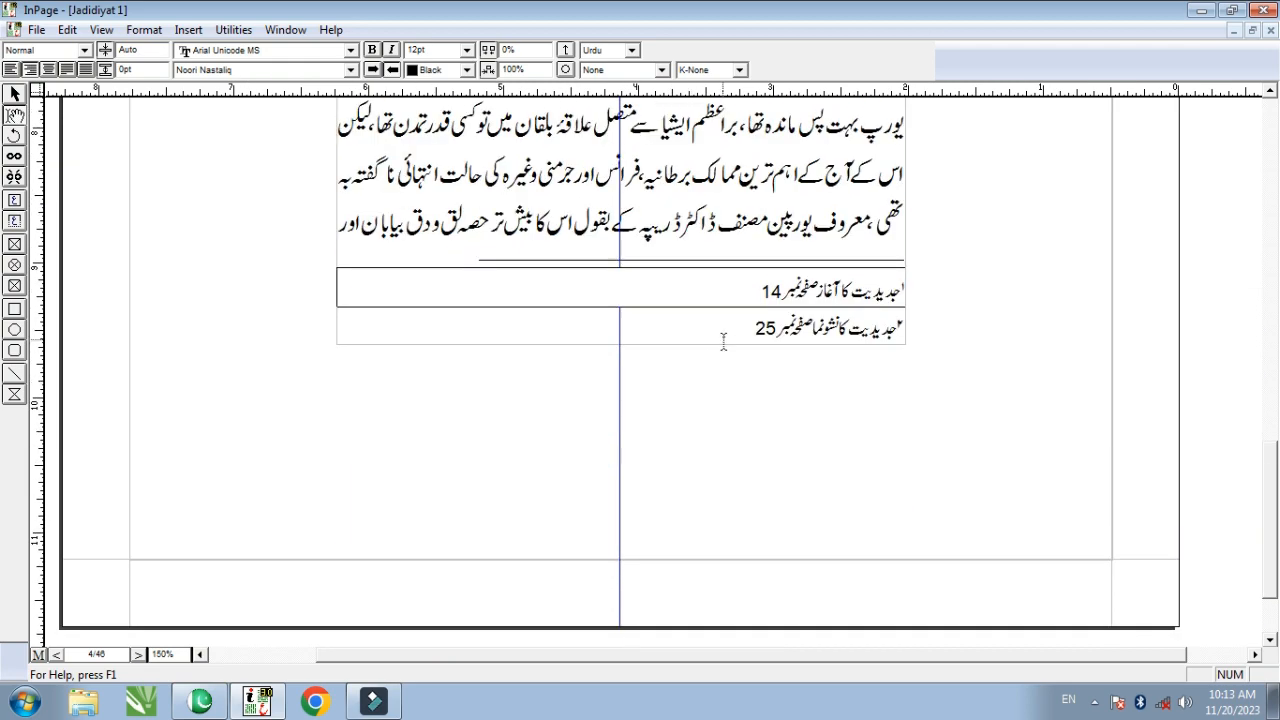
pyautogui.scroll(4, 723, 341)
pyautogui.scroll(2, 636, 326)
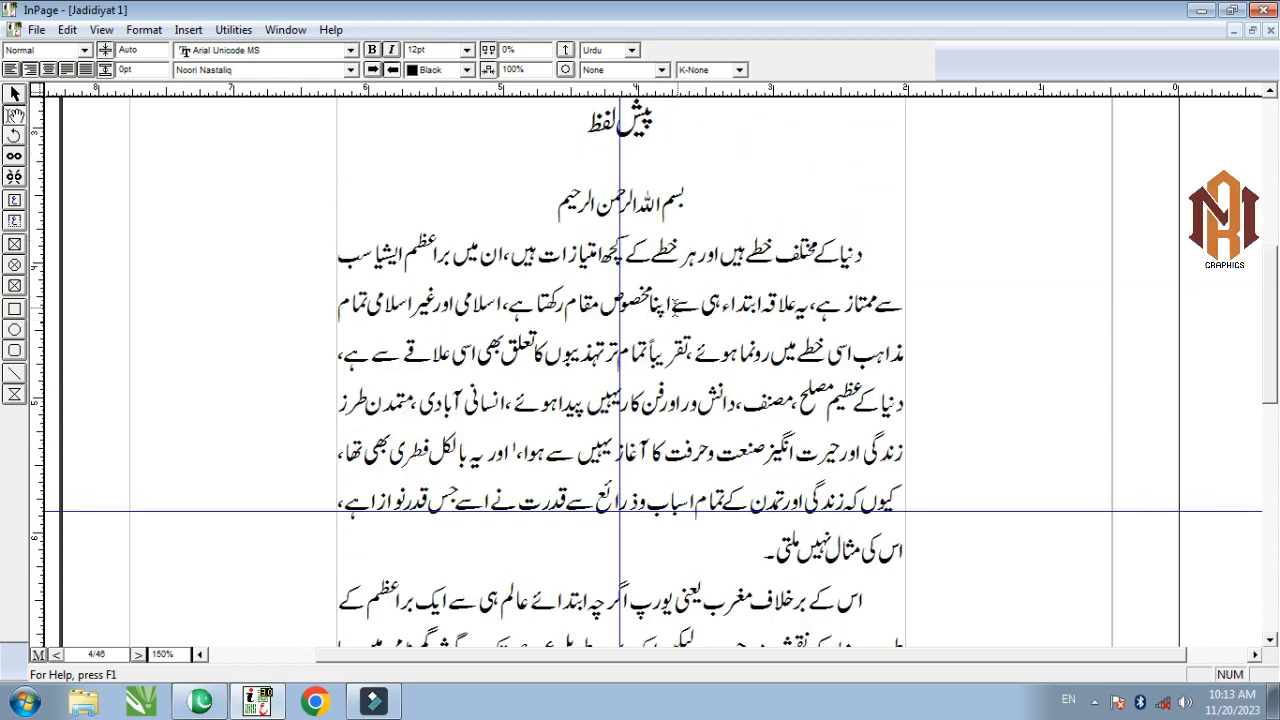
pyautogui.click(189, 30)
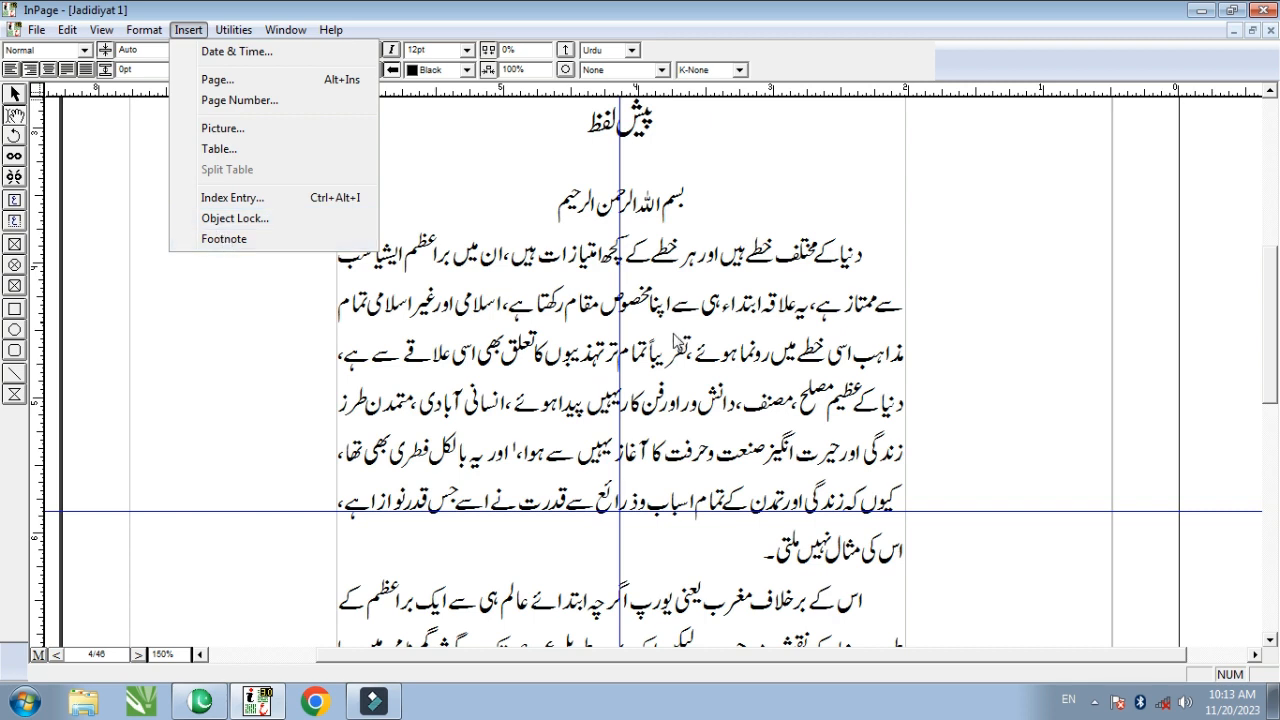
pyautogui.click(676, 343)
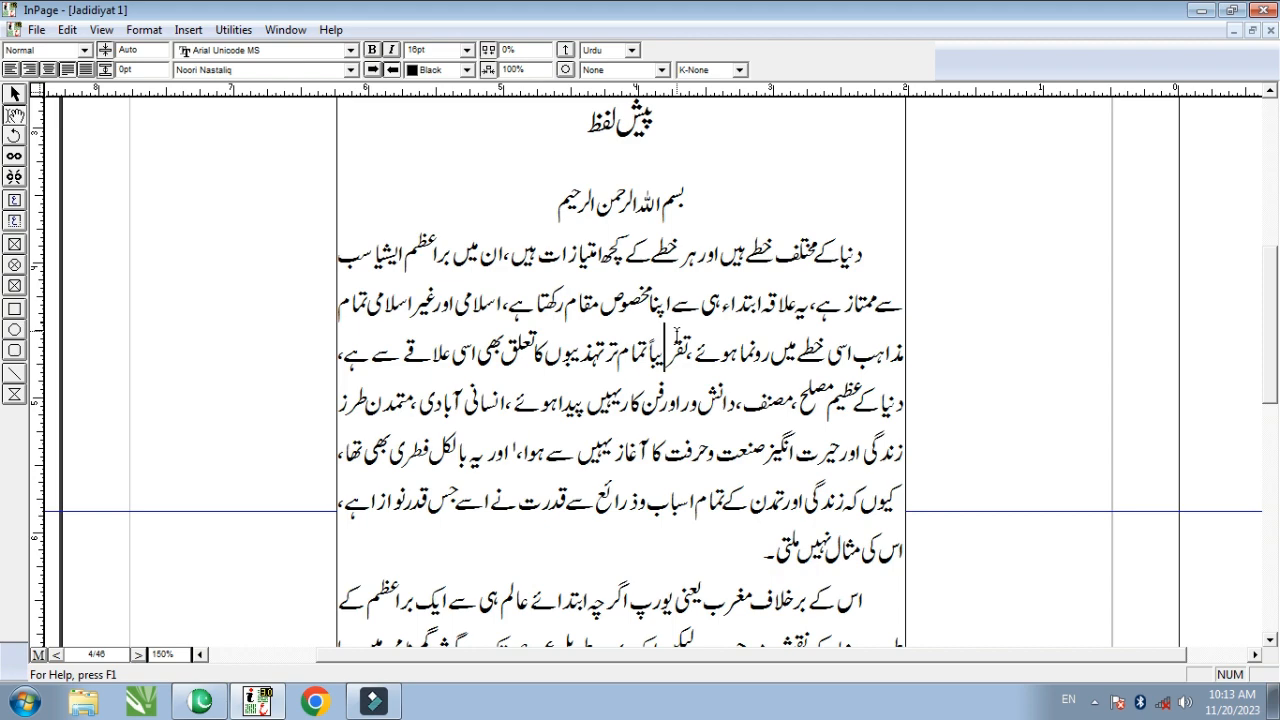
# Switch to the document in Urdu InPage 2012 and place the text cursor after "روک دیں۔" in the first paragraph of page 4
pyautogui.click(201, 702)
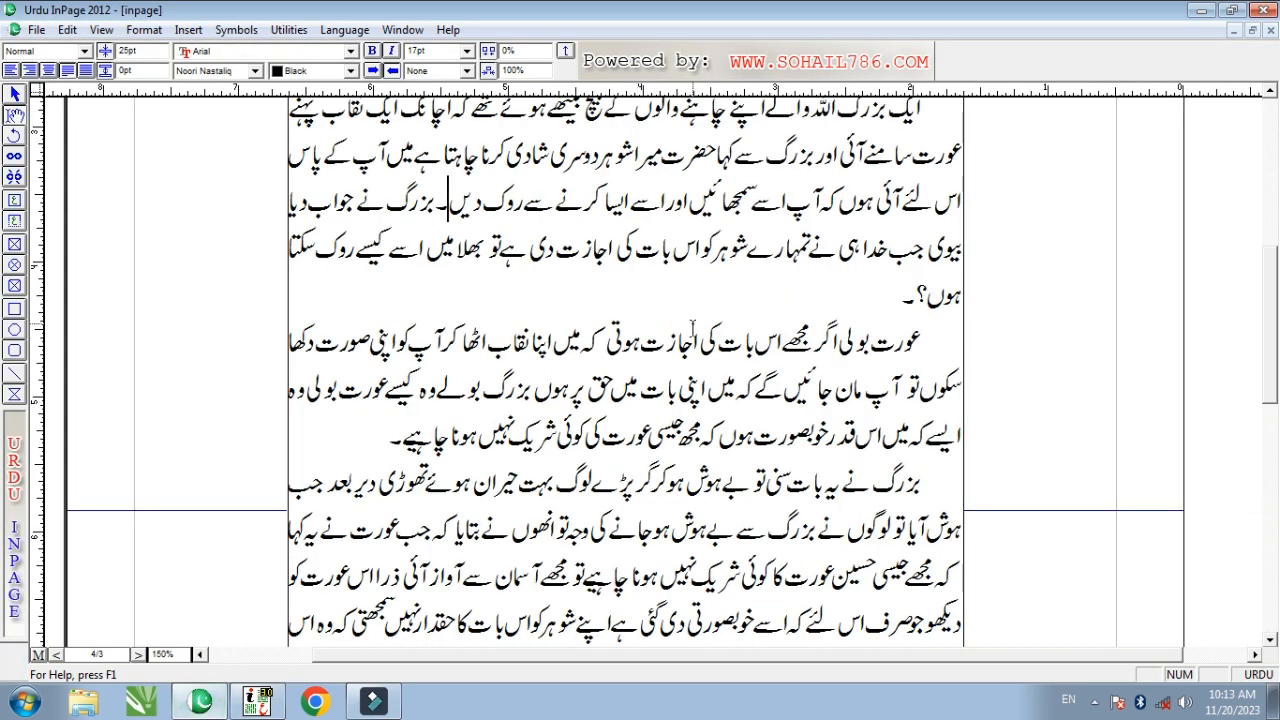
pyautogui.click(828, 290)
pyautogui.moveTo(1270, 337); pyautogui.dragTo(1270, 265)
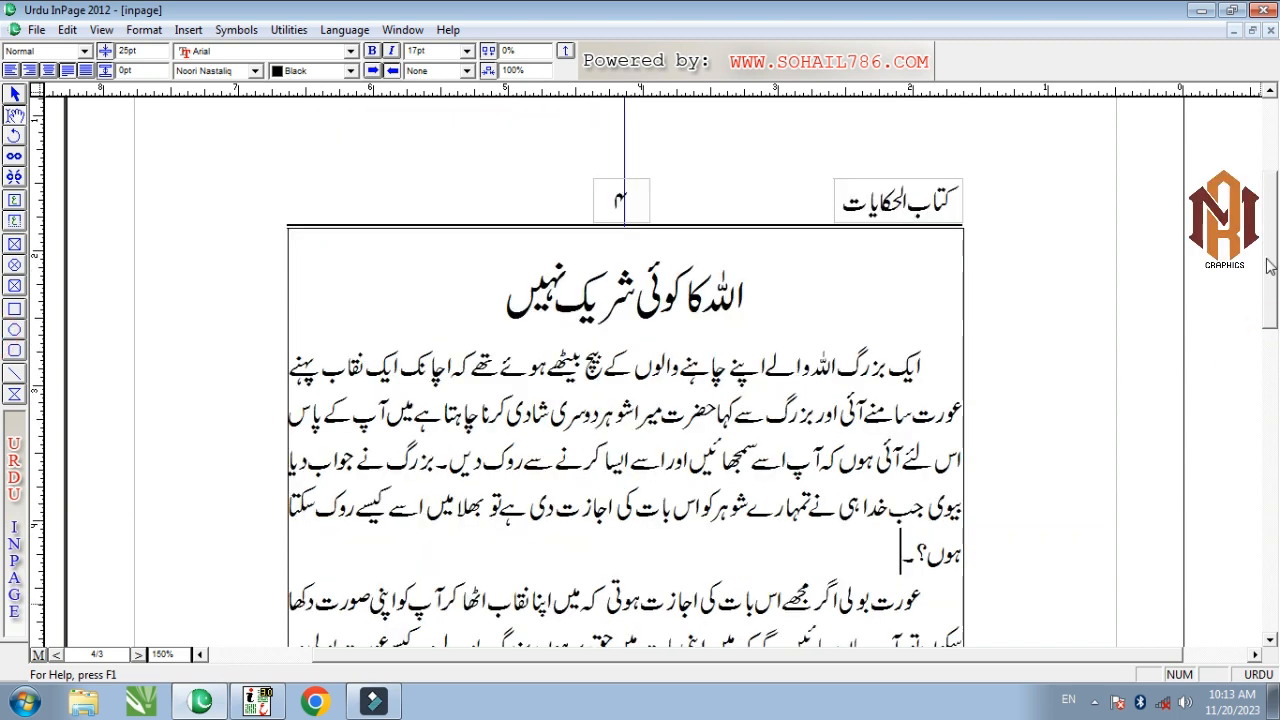
pyautogui.scroll(-3, 623, 297)
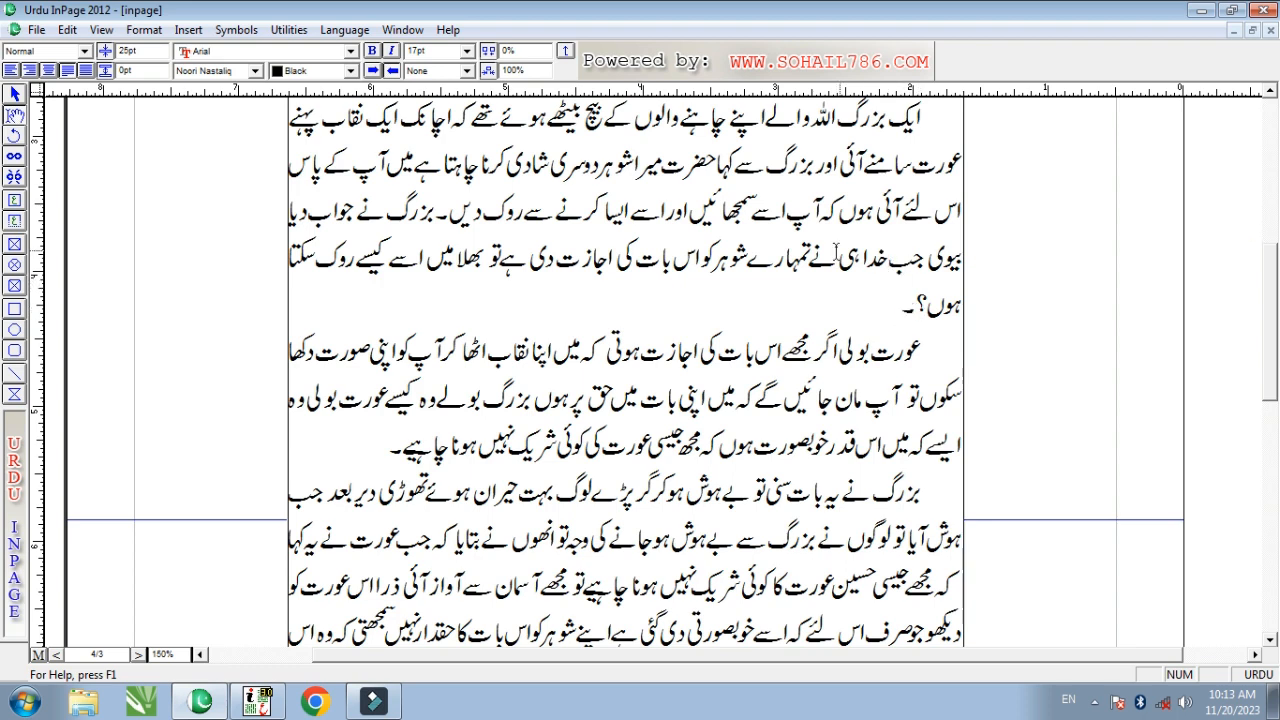
pyautogui.click(437, 211)
# Create a new style sheet named Footnote
pyautogui.click(143, 30)
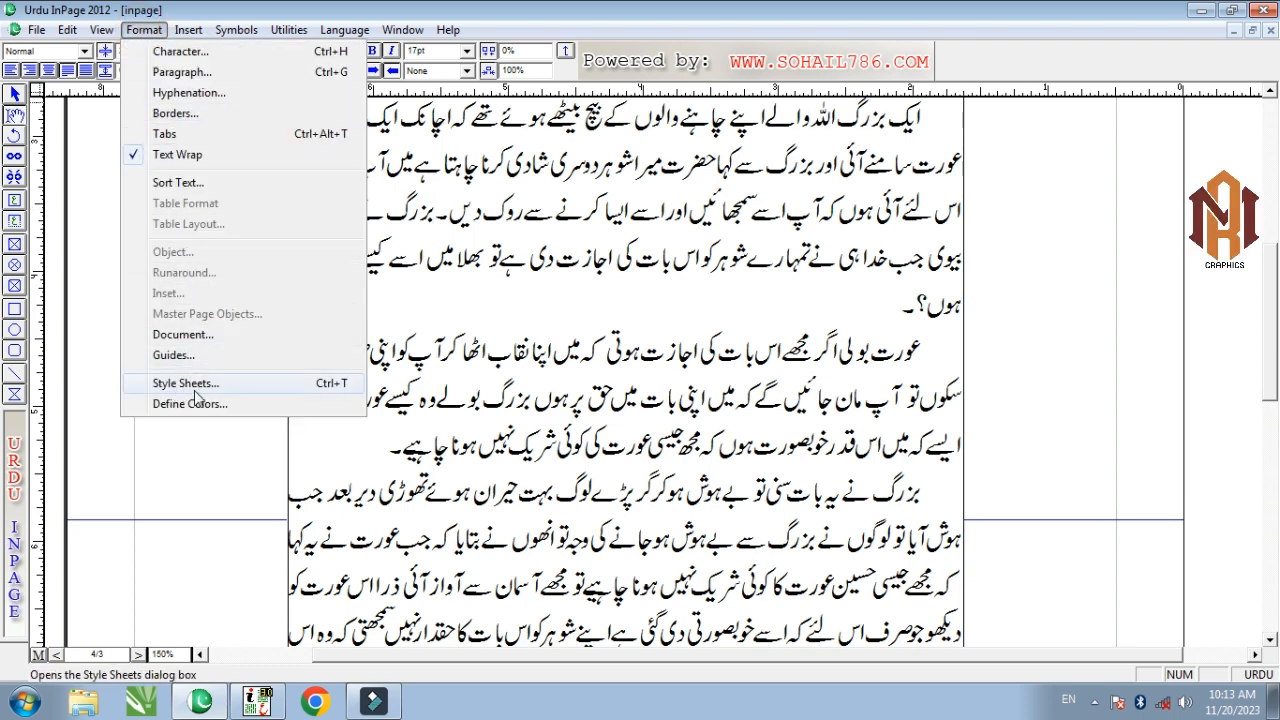
pyautogui.click(241, 389)
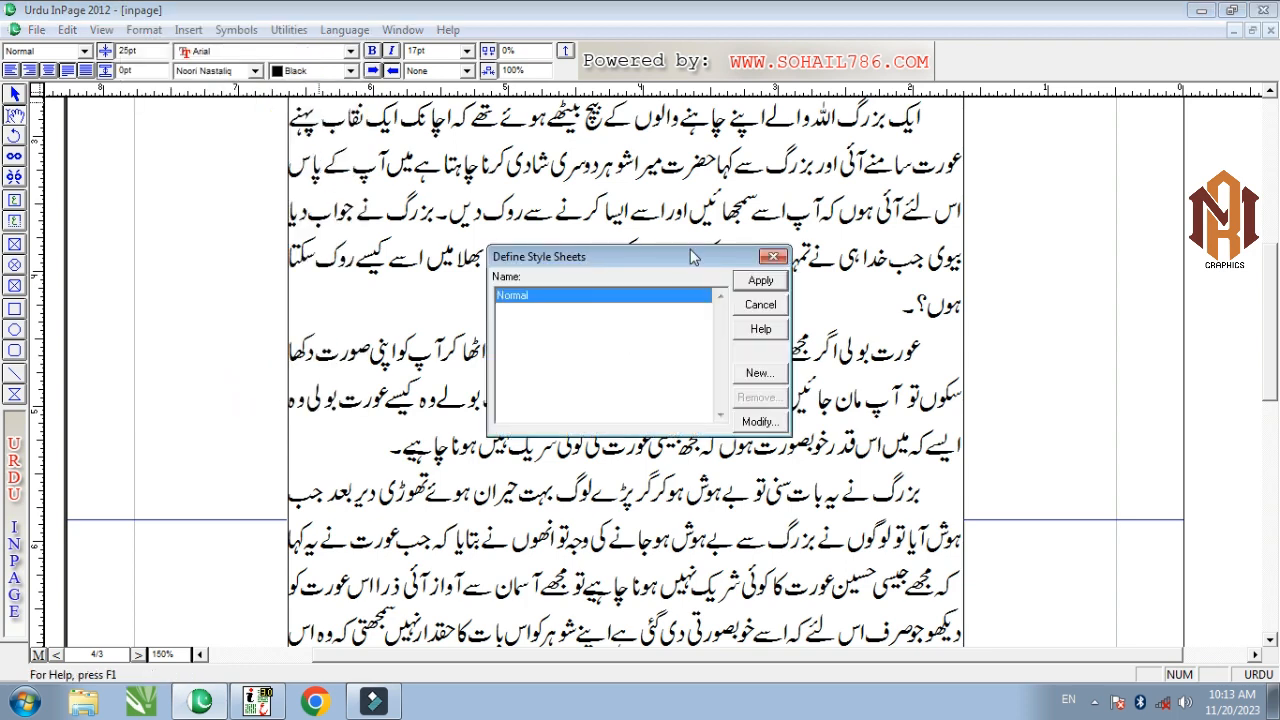
pyautogui.click(758, 372)
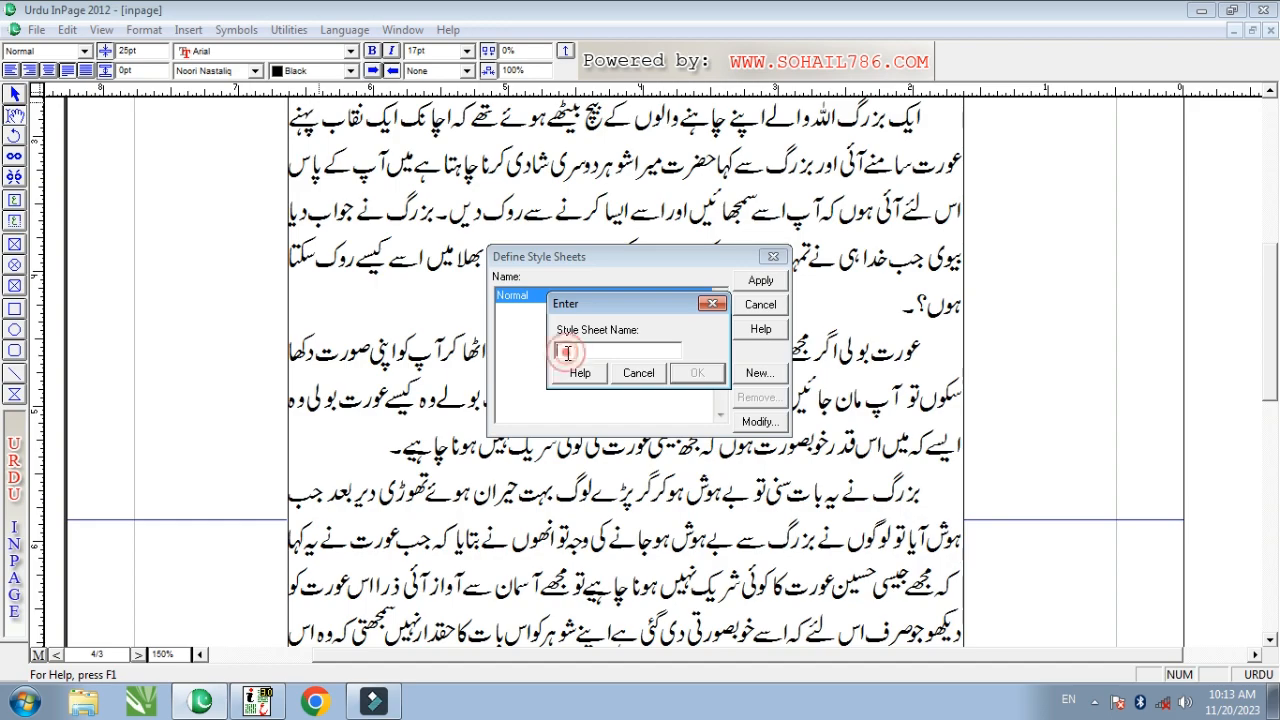
pyautogui.write('Footnot')
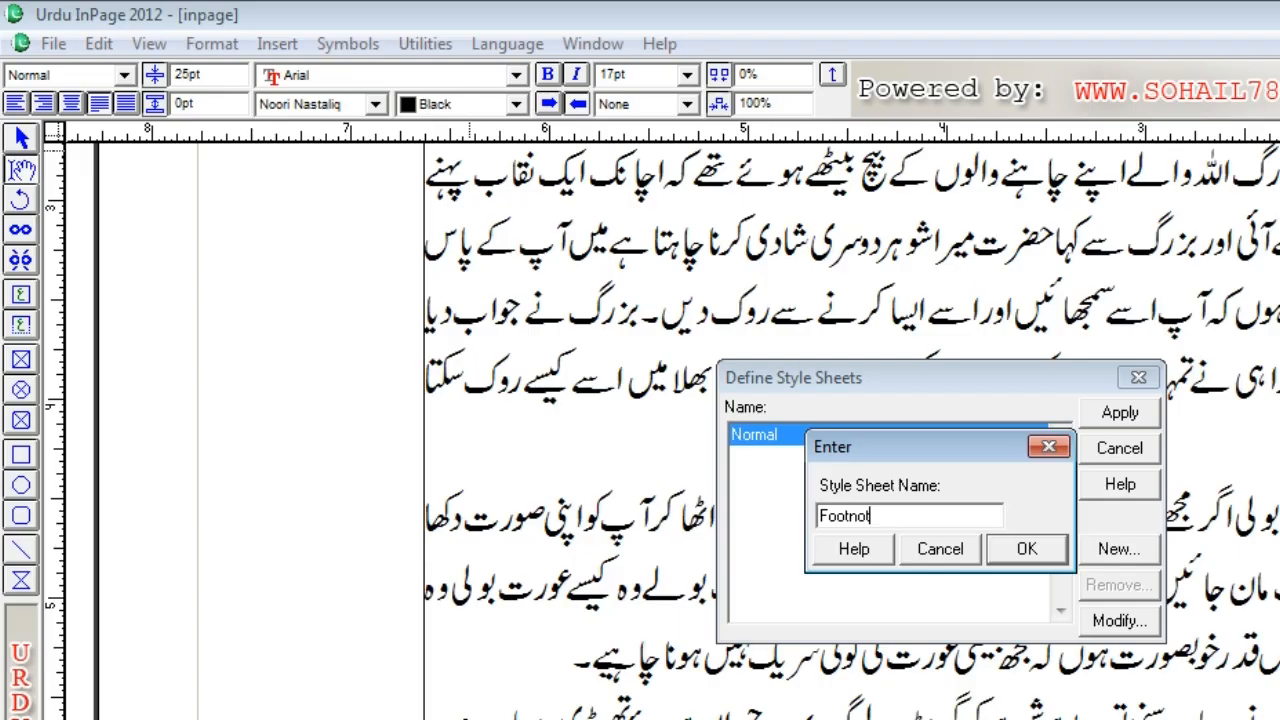
pyautogui.write('e')
pyautogui.click(1030, 550)
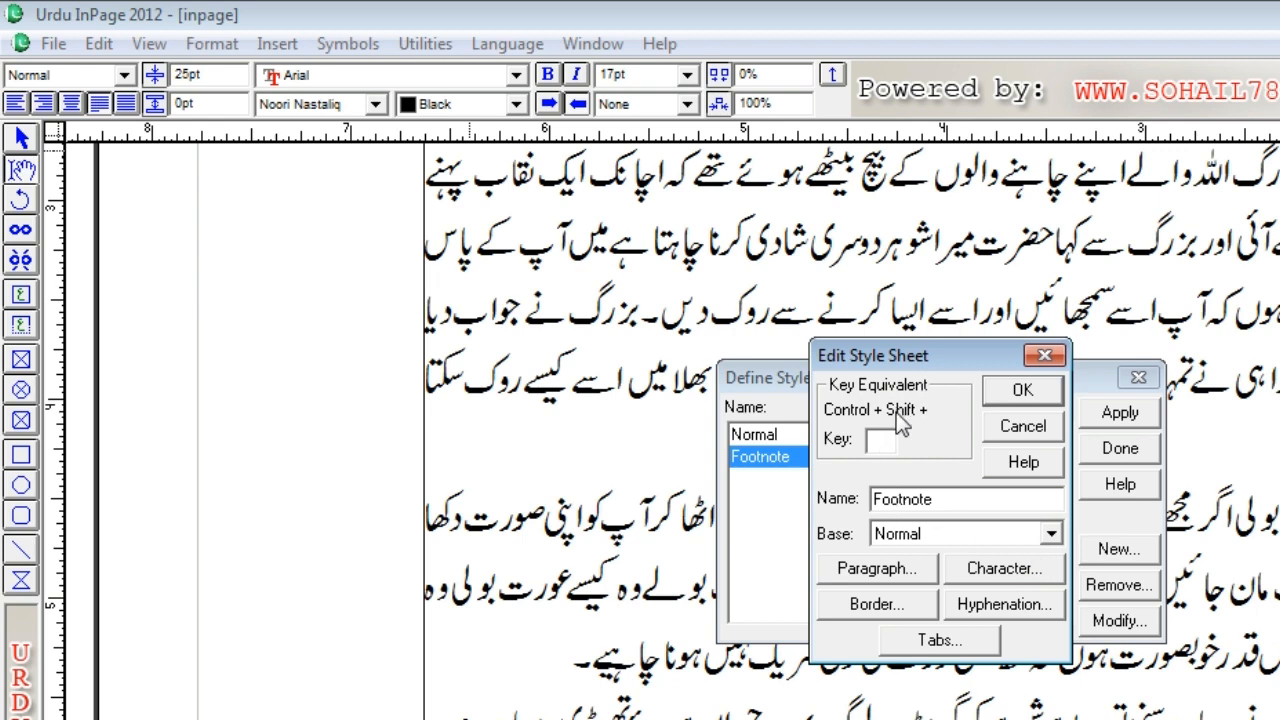
# Assign F as the Footnote style's key equivalent and accept its 12pt Noori Nastaliq character settings
pyautogui.click(882, 440)
pyautogui.write('F')
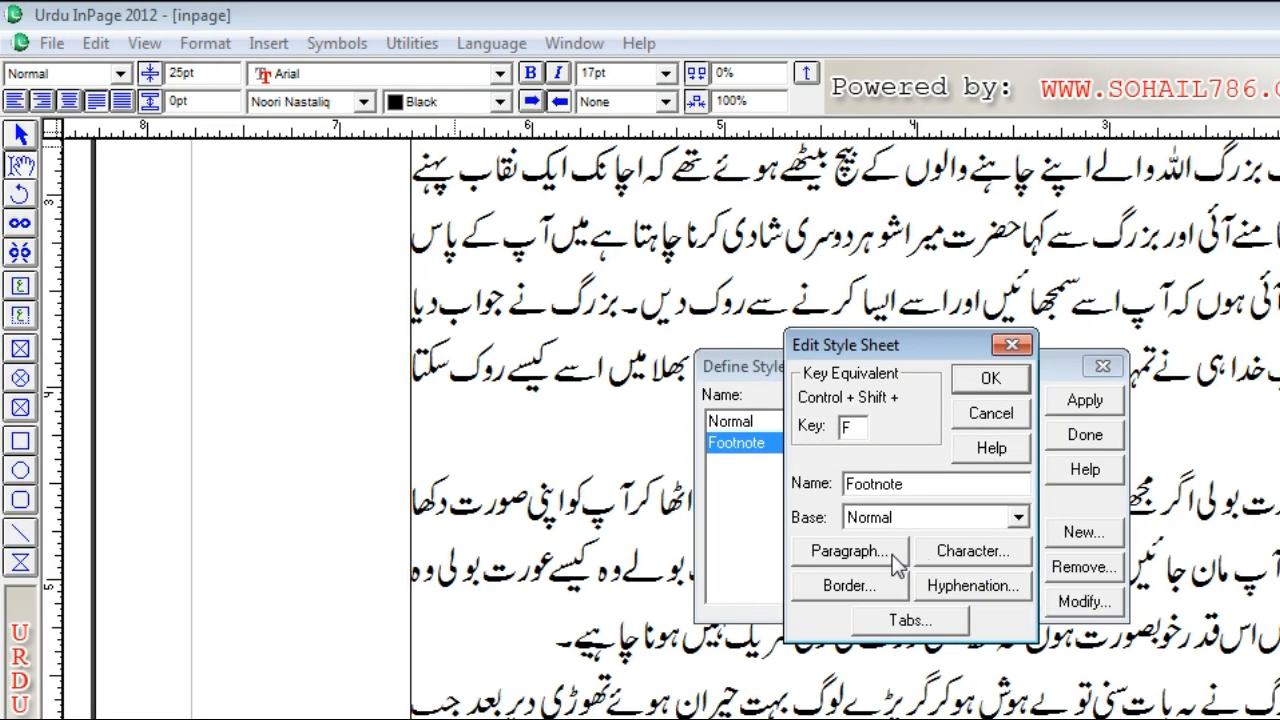
pyautogui.click(971, 552)
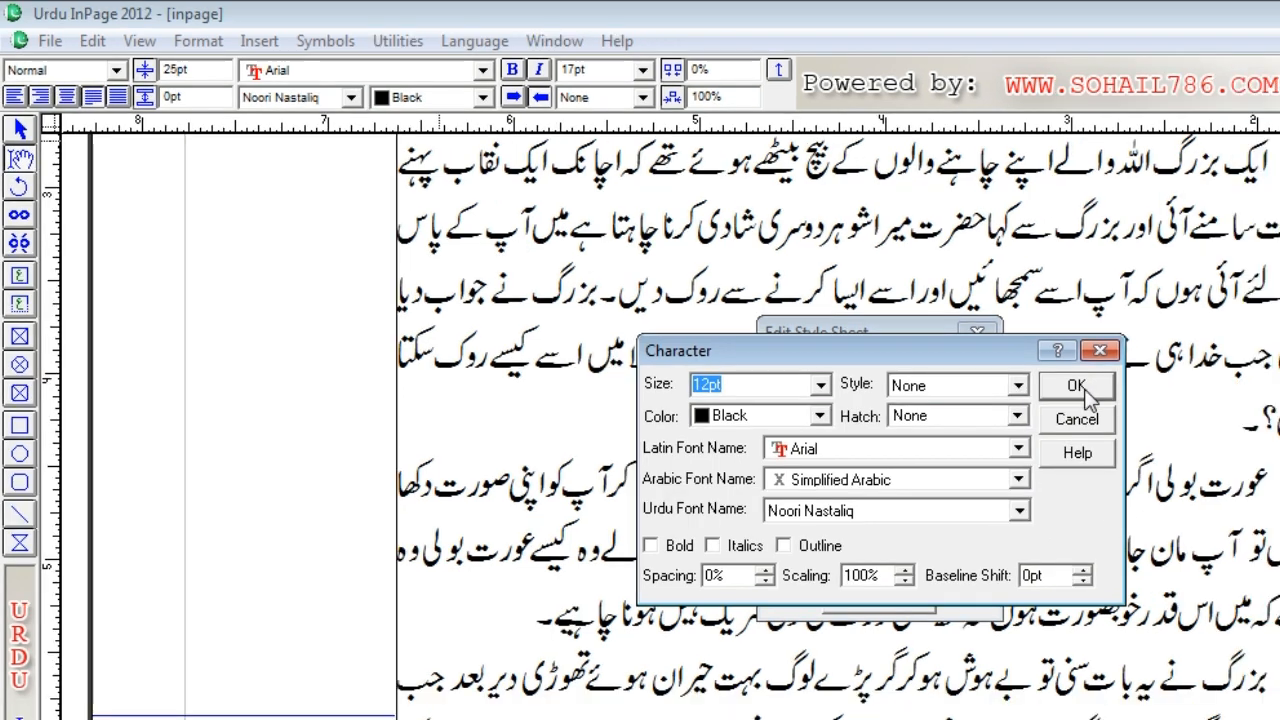
pyautogui.click(1114, 399)
# Set the Footnote style's paragraph alignment to Justified, line height to 15 and default tab stop to 0.3, and save the style
pyautogui.click(815, 535)
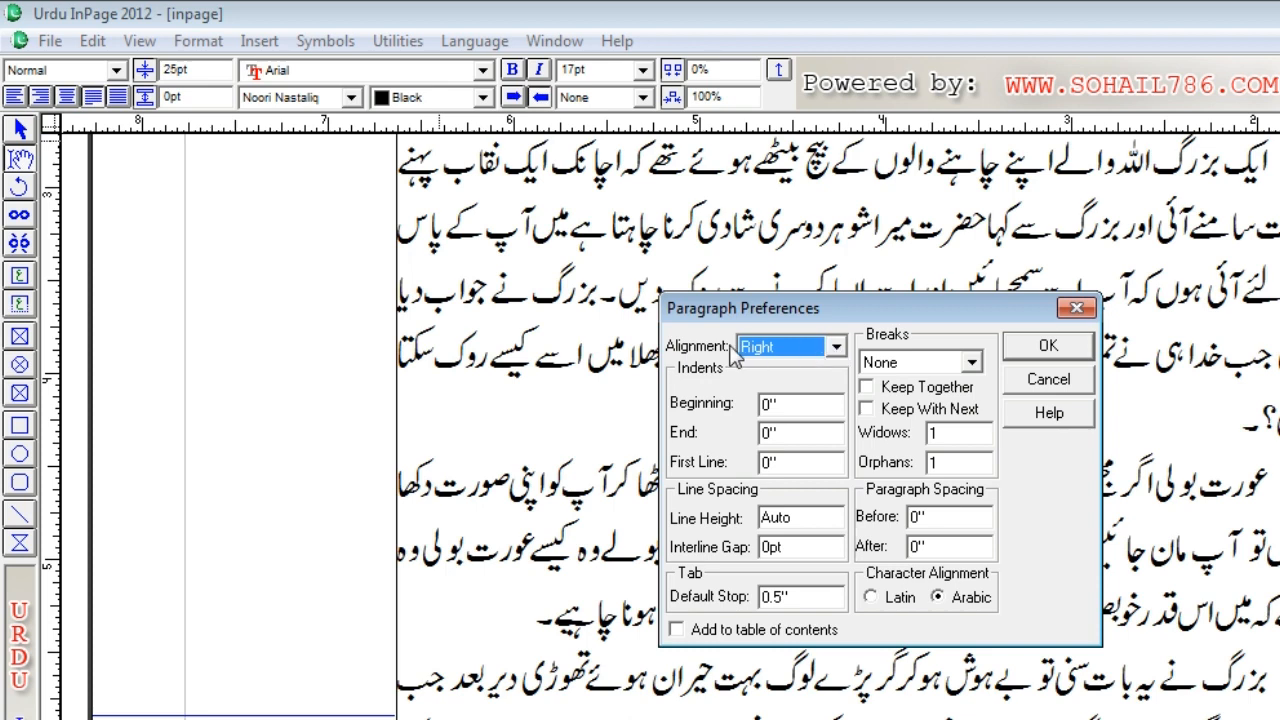
pyautogui.click(835, 348)
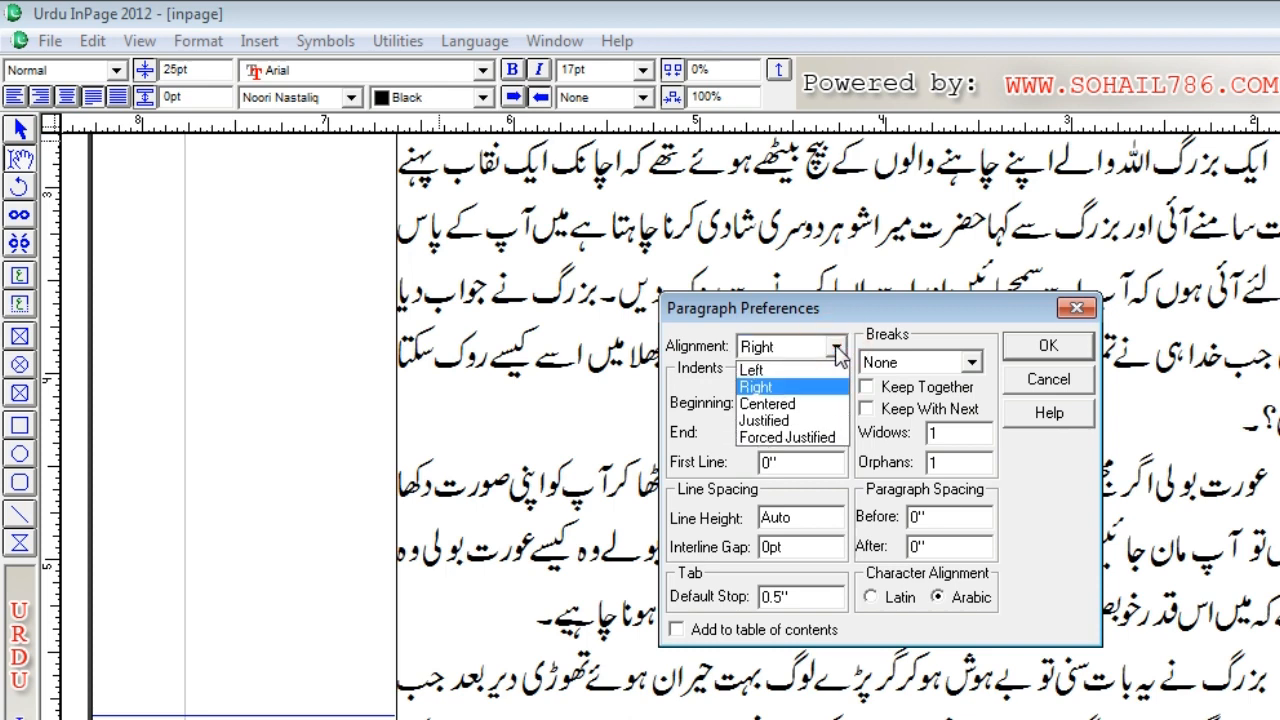
pyautogui.click(780, 420)
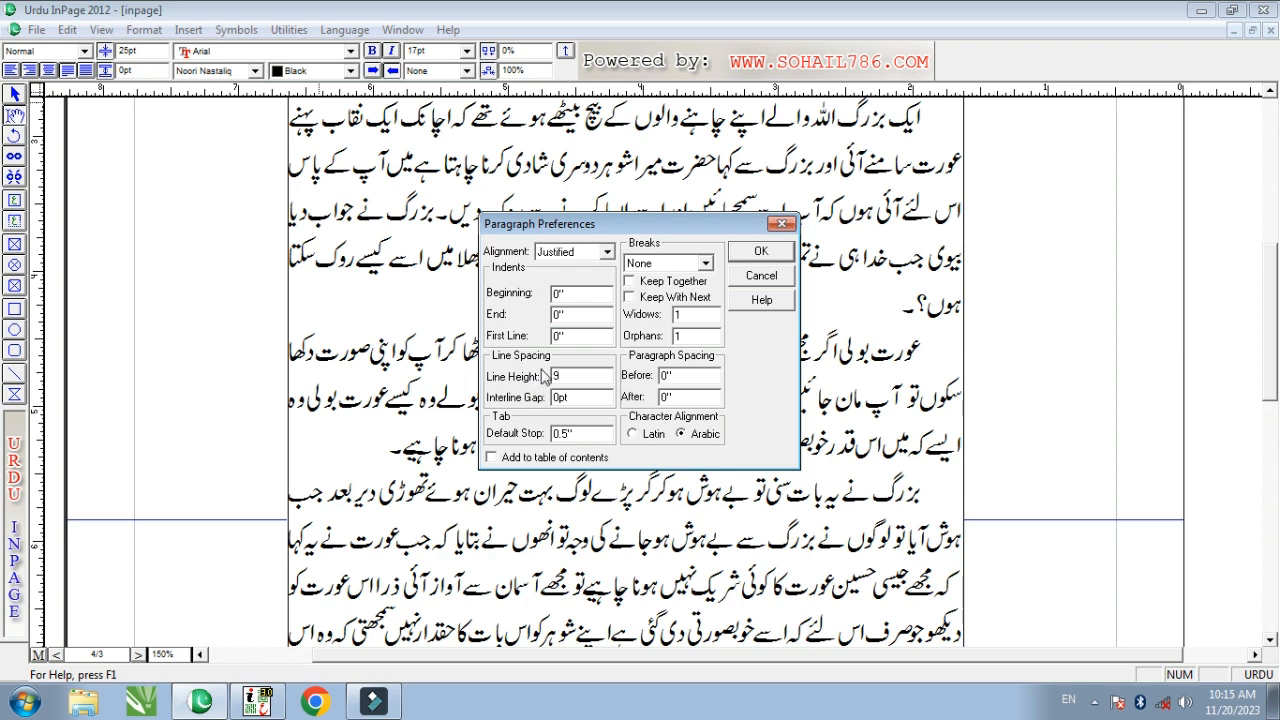
pyautogui.moveTo(590, 380); pyautogui.dragTo(470, 363)
pyautogui.write('15')
pyautogui.doubleClick(600, 437)
pyautogui.write('0.3')
pyautogui.press('Return')
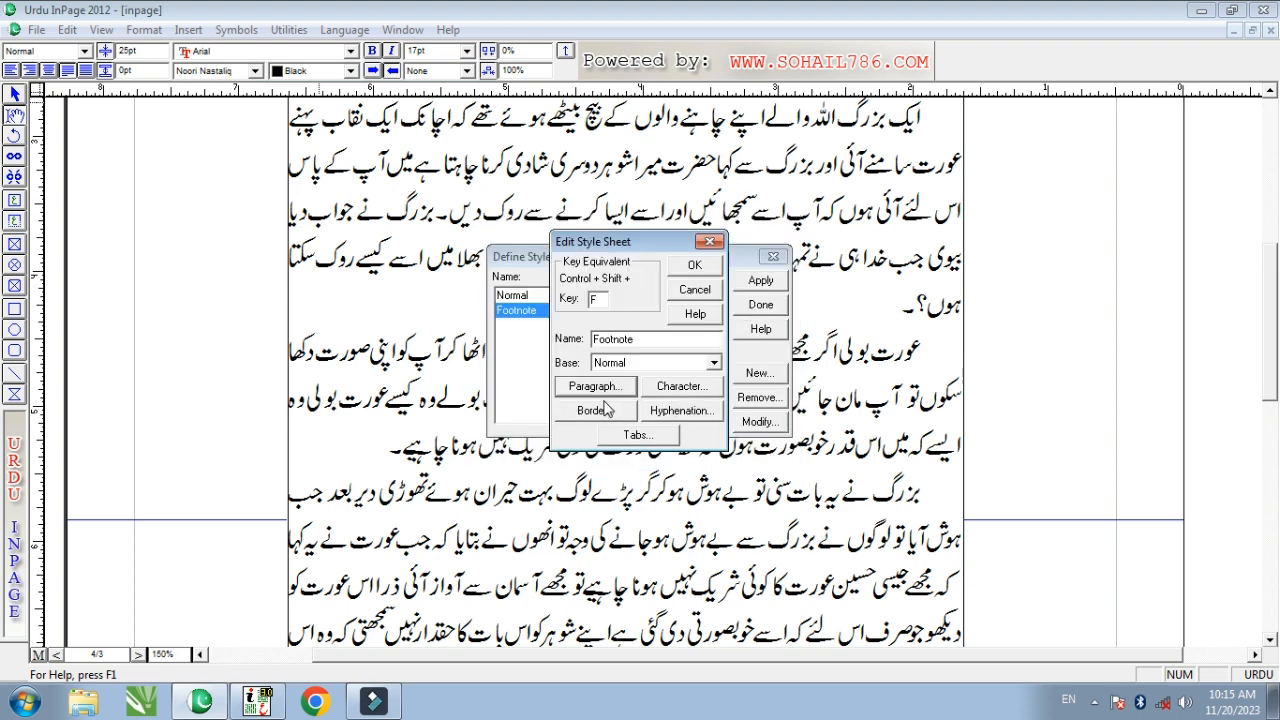
pyautogui.click(695, 268)
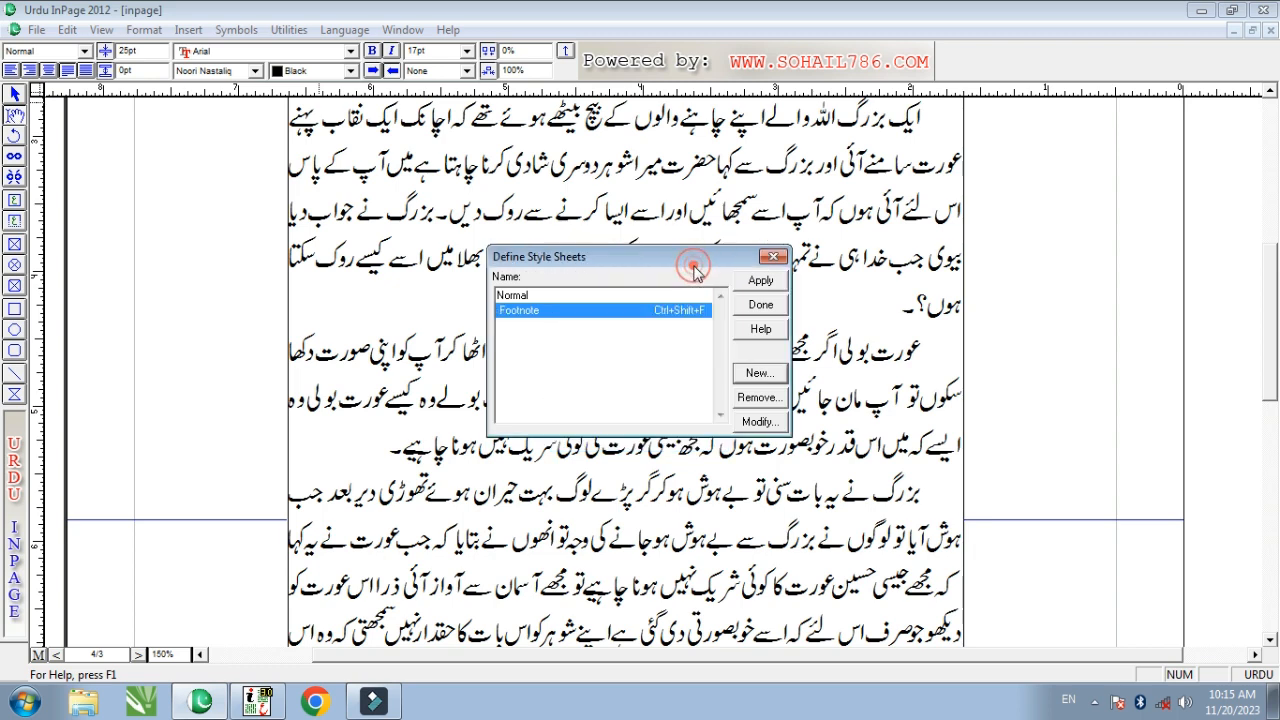
pyautogui.click(762, 306)
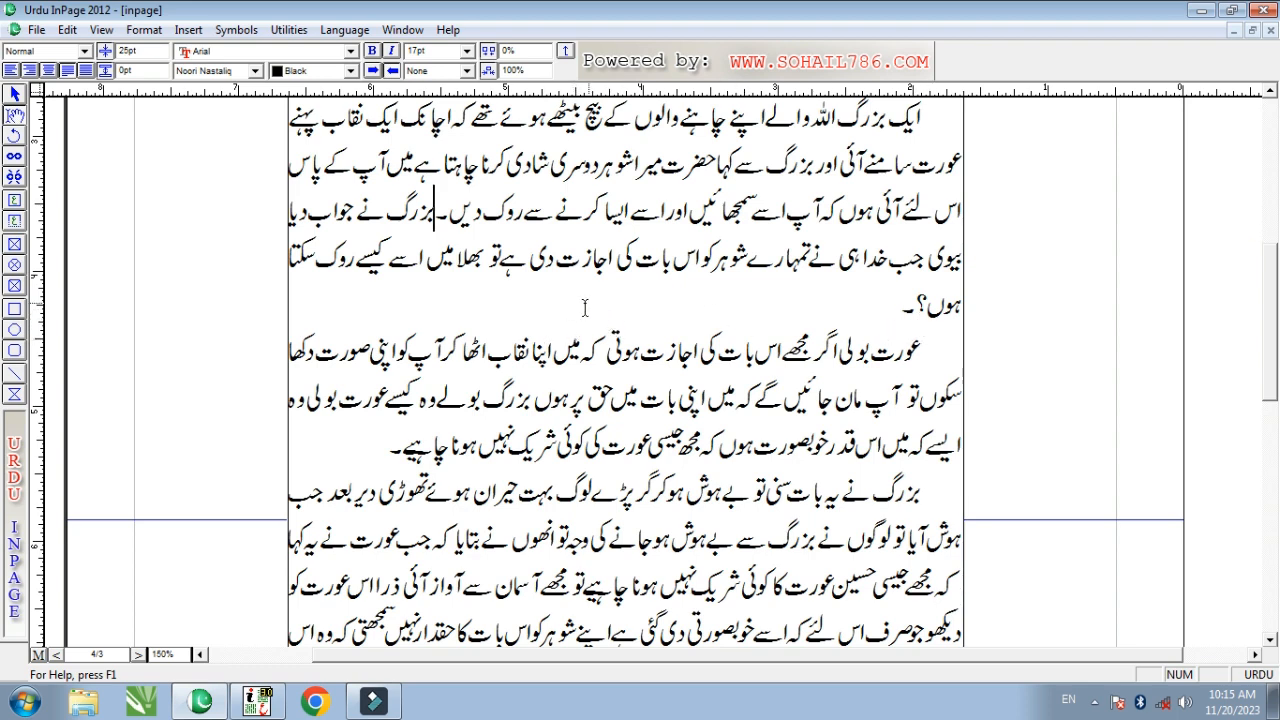
# Create a second style sheet named Line with L as its key equivalent
pyautogui.click(144, 30)
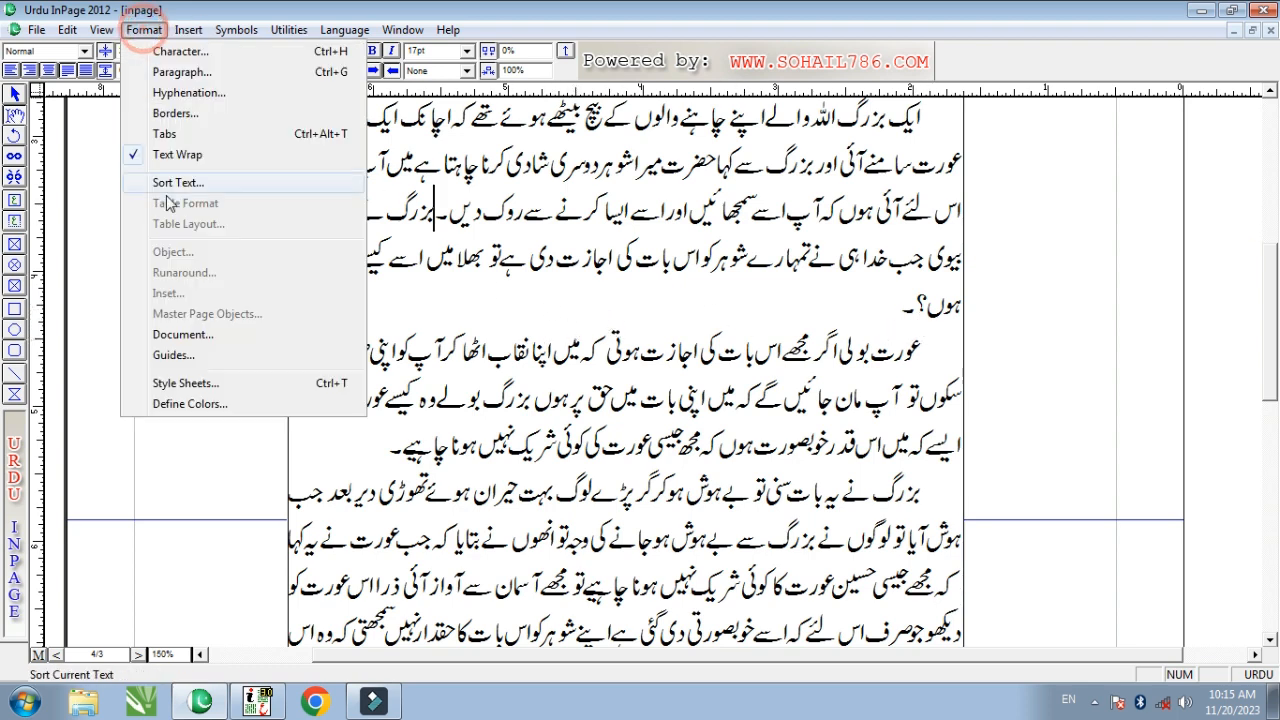
pyautogui.click(197, 385)
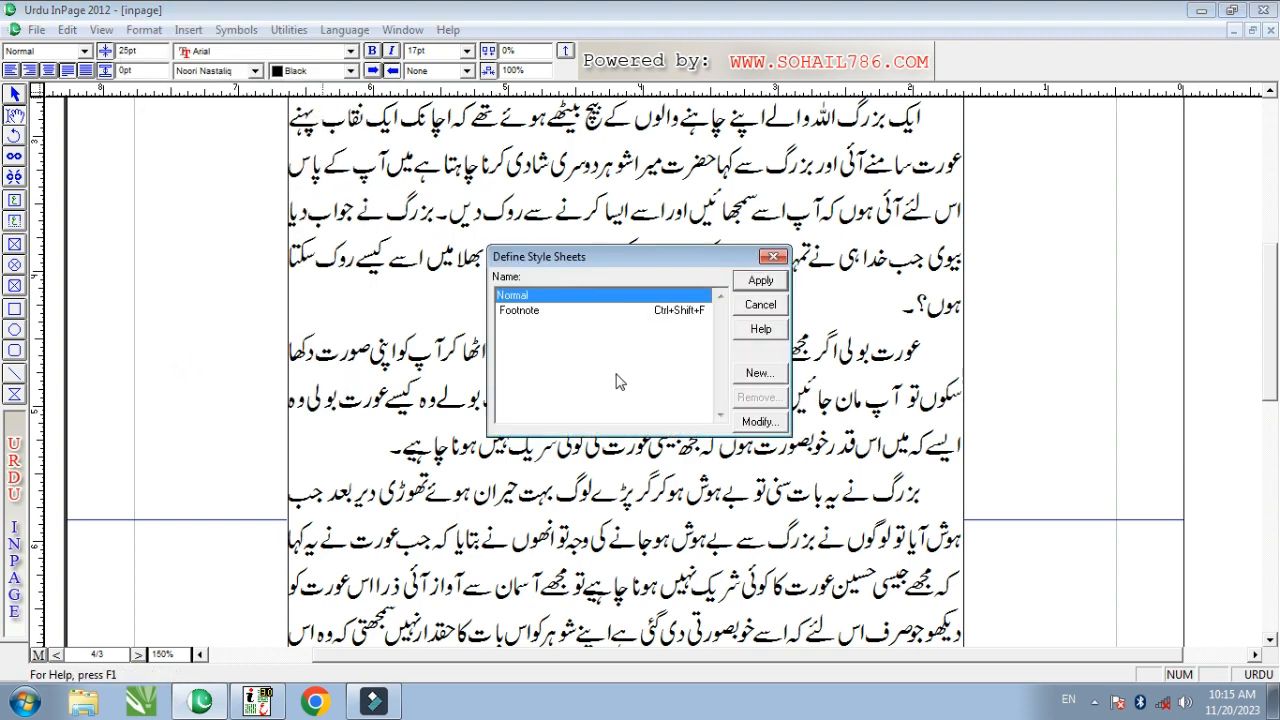
pyautogui.click(759, 374)
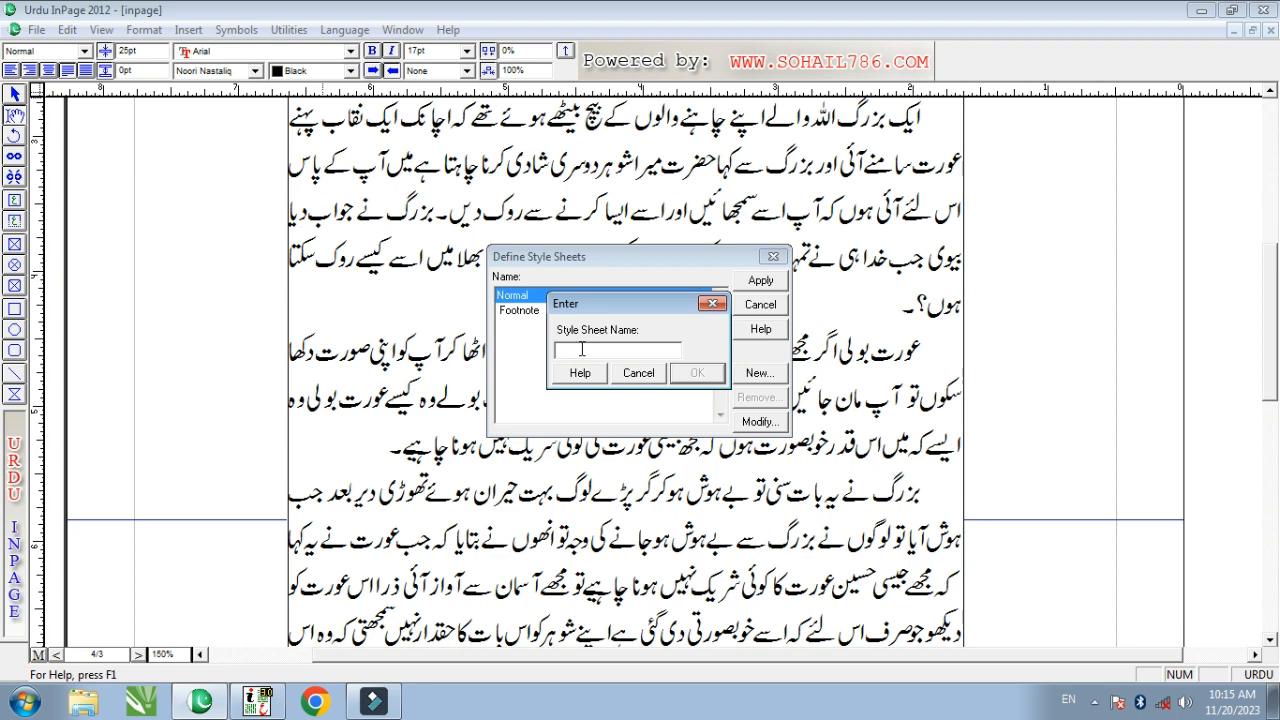
pyautogui.write('Line')
pyautogui.click(697, 372)
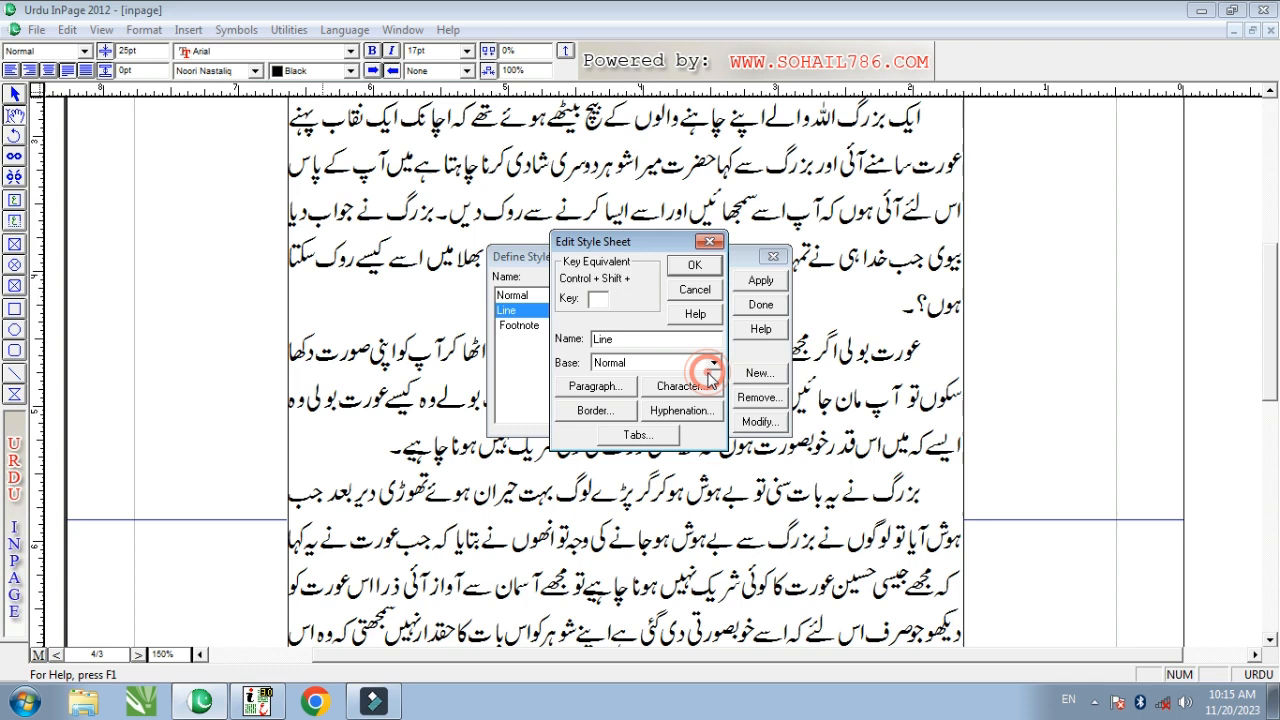
pyautogui.click(596, 298)
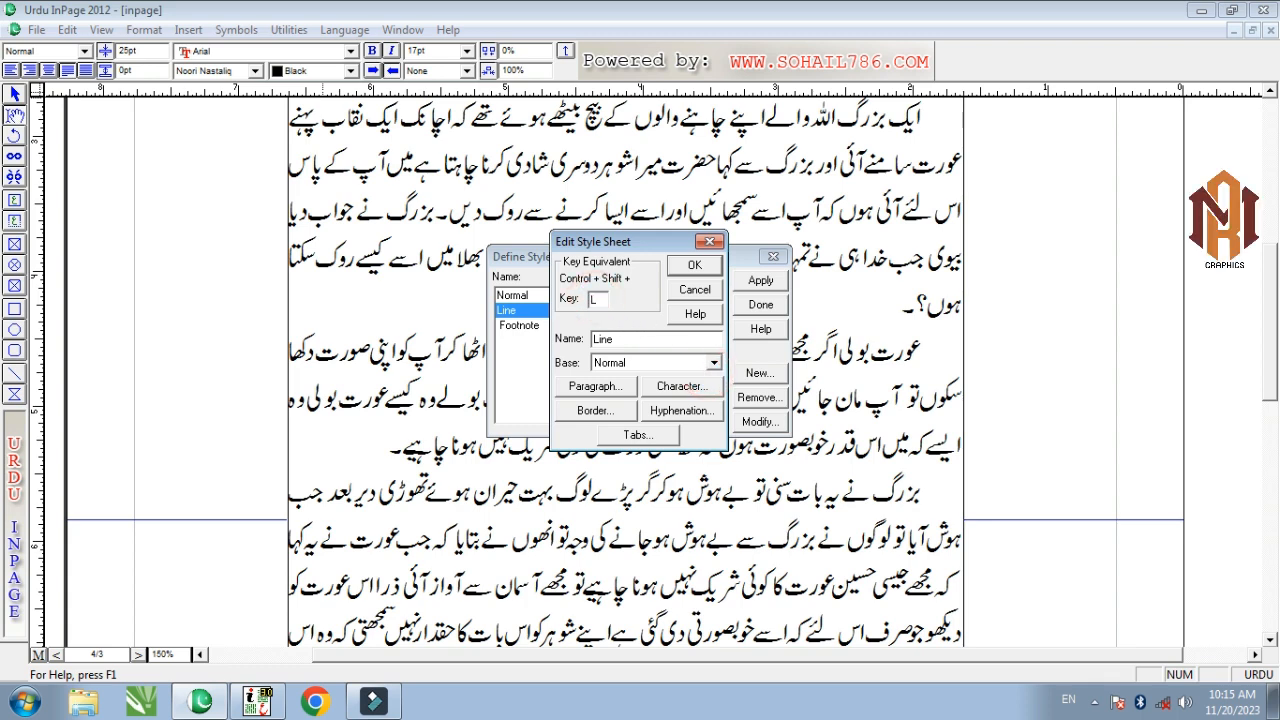
pyautogui.write('L')
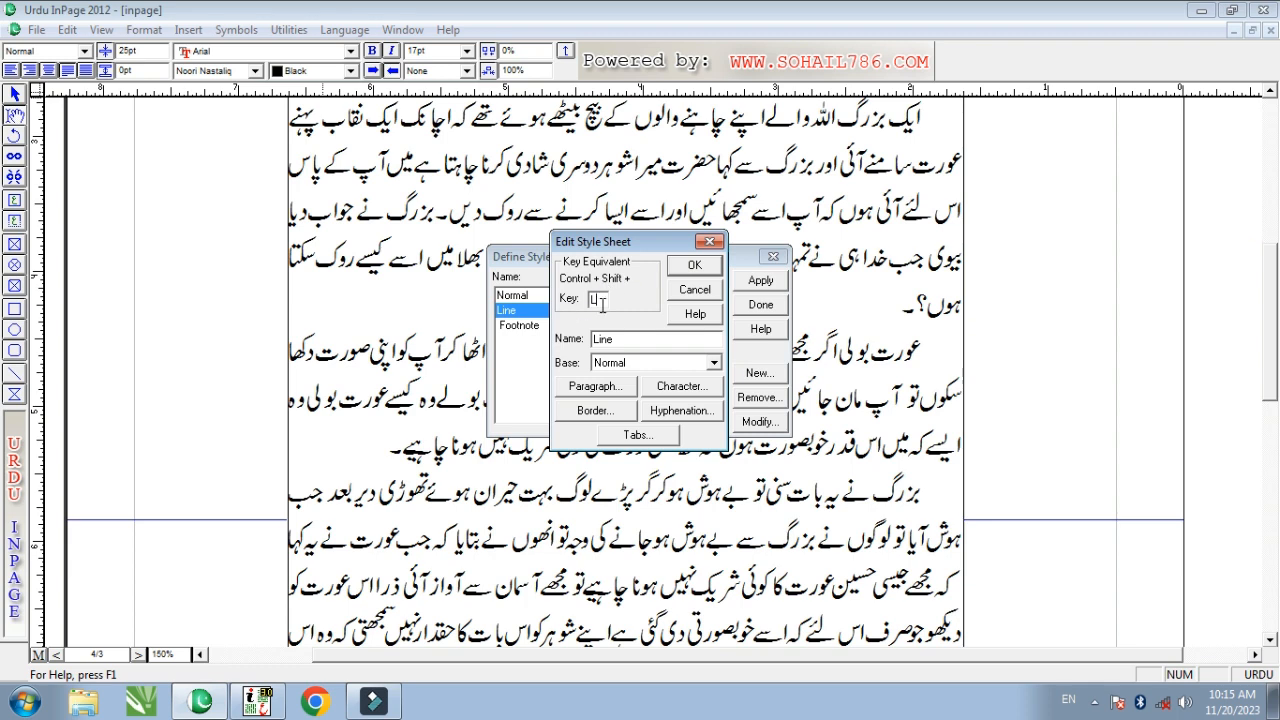
# Set the Urdu font of the Line style to Trad Arabic
pyautogui.click(680, 386)
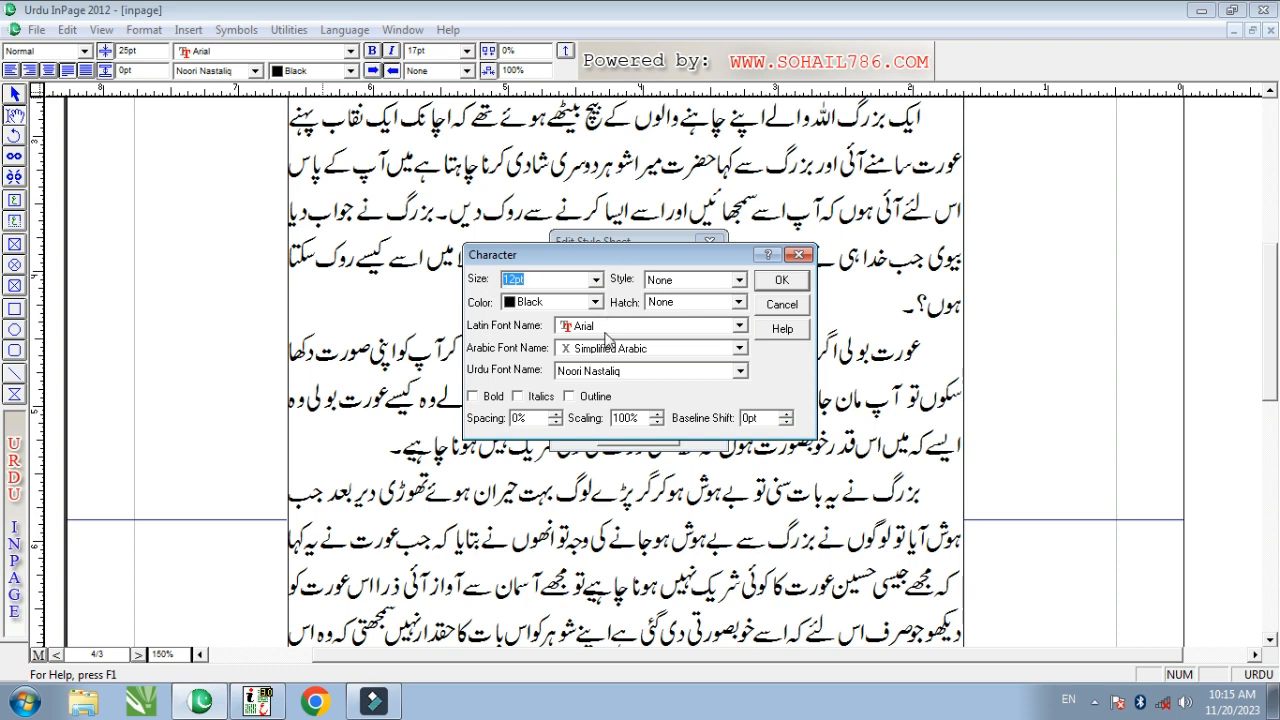
pyautogui.click(588, 372)
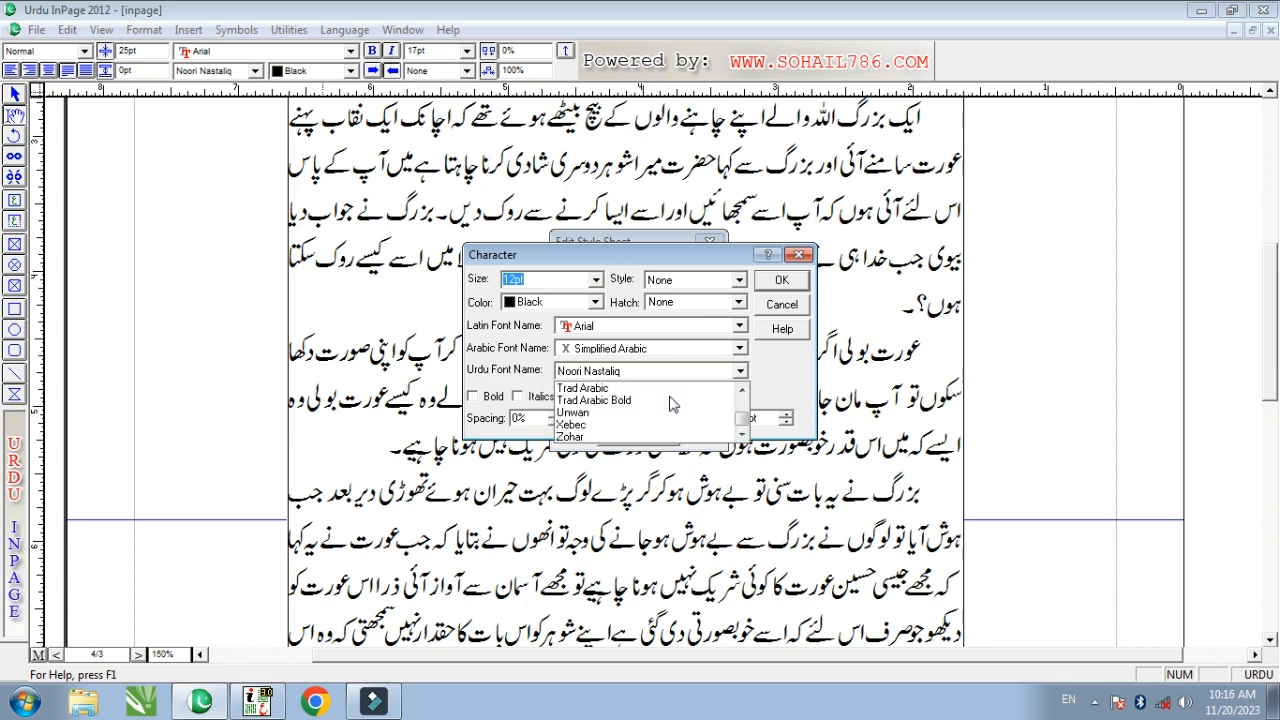
pyautogui.press('t')
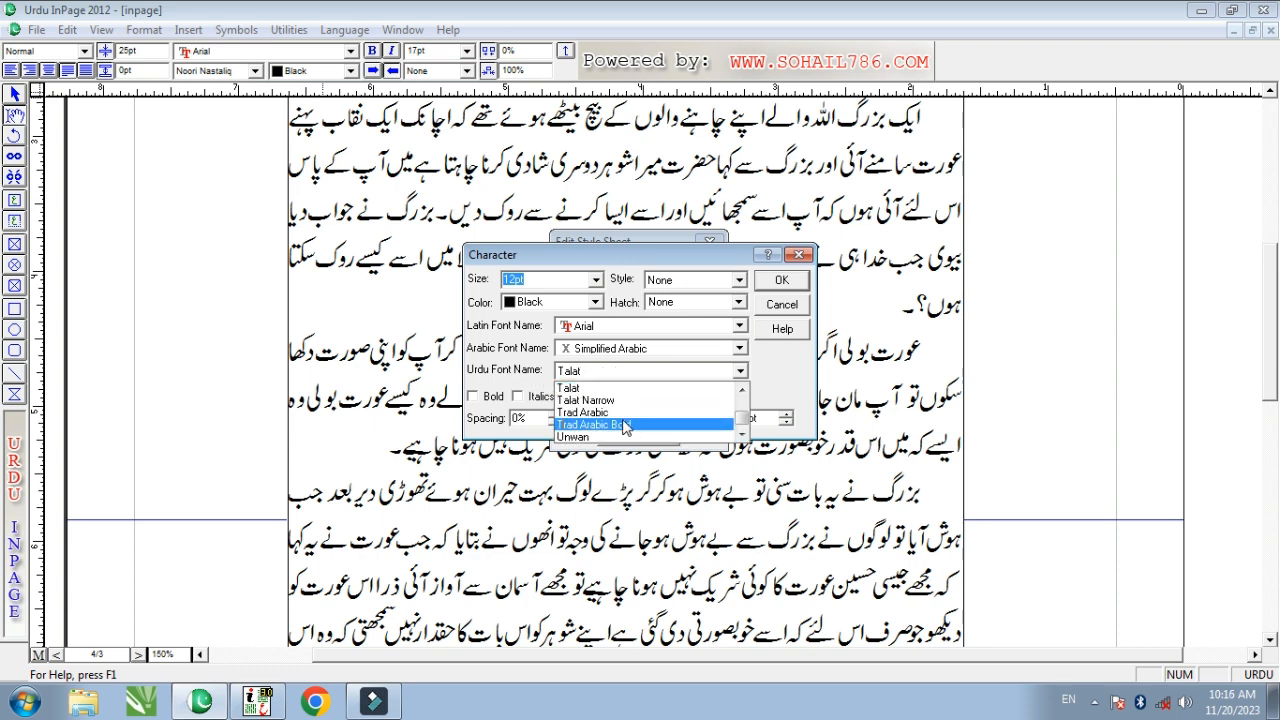
pyautogui.click(590, 412)
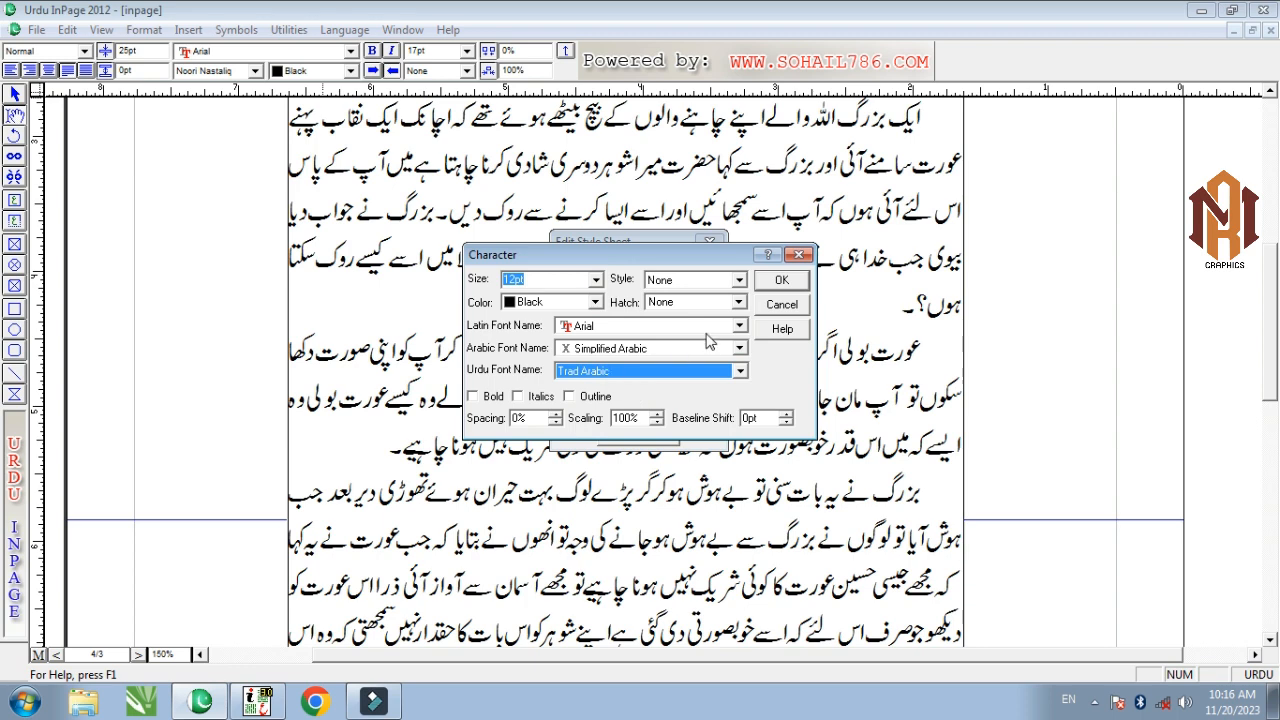
pyautogui.click(792, 286)
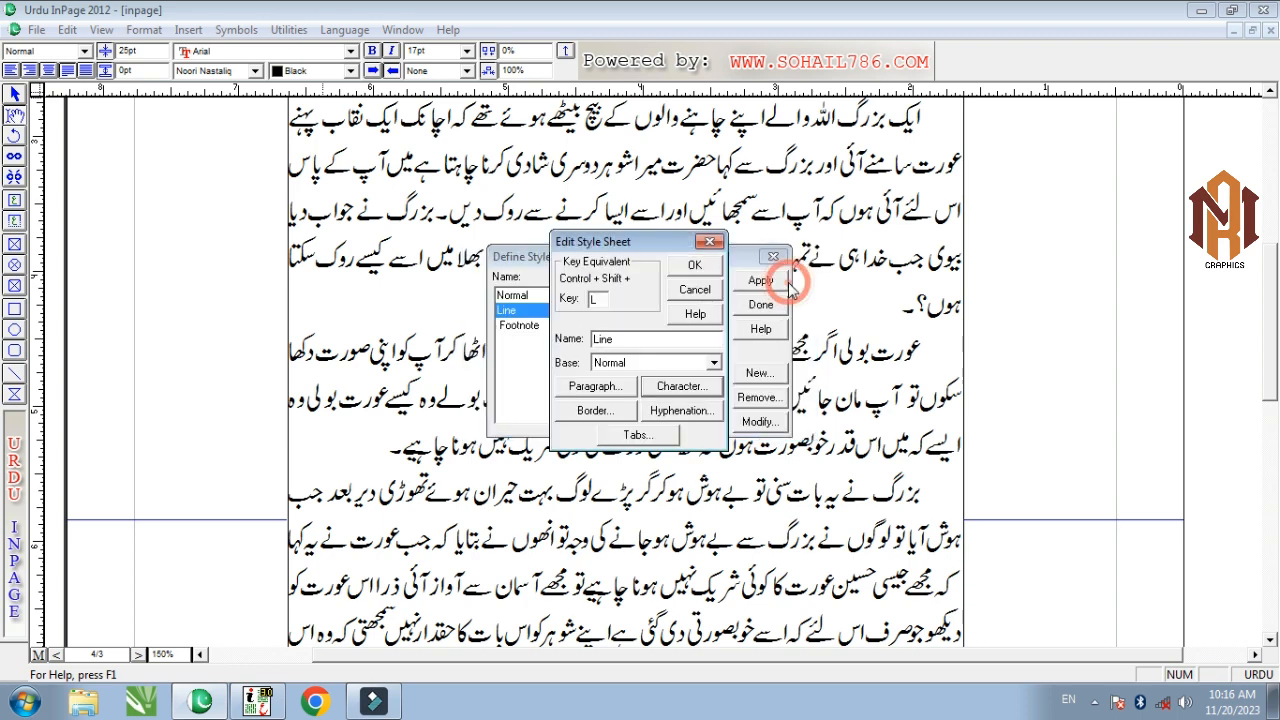
# Set the Line style's paragraph alignment to Forced Justified, end indent to 2.5 and line height to 9, and save the style
pyautogui.click(595, 388)
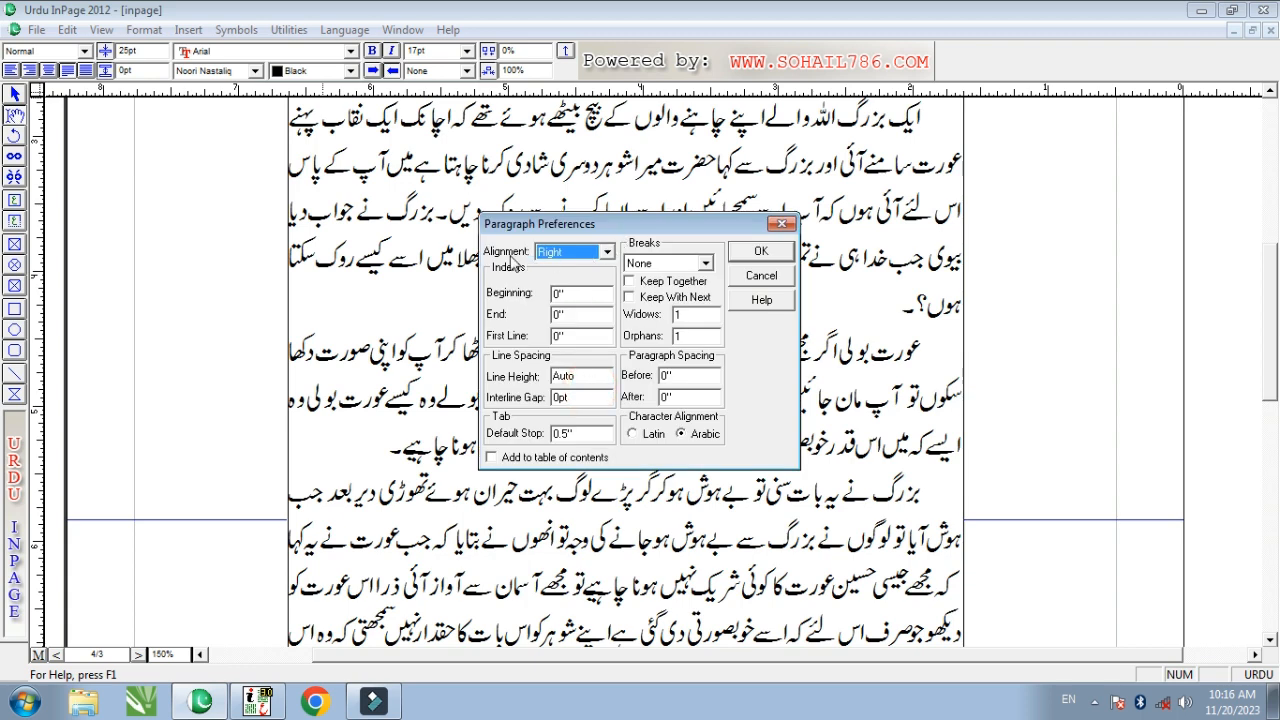
pyautogui.click(606, 253)
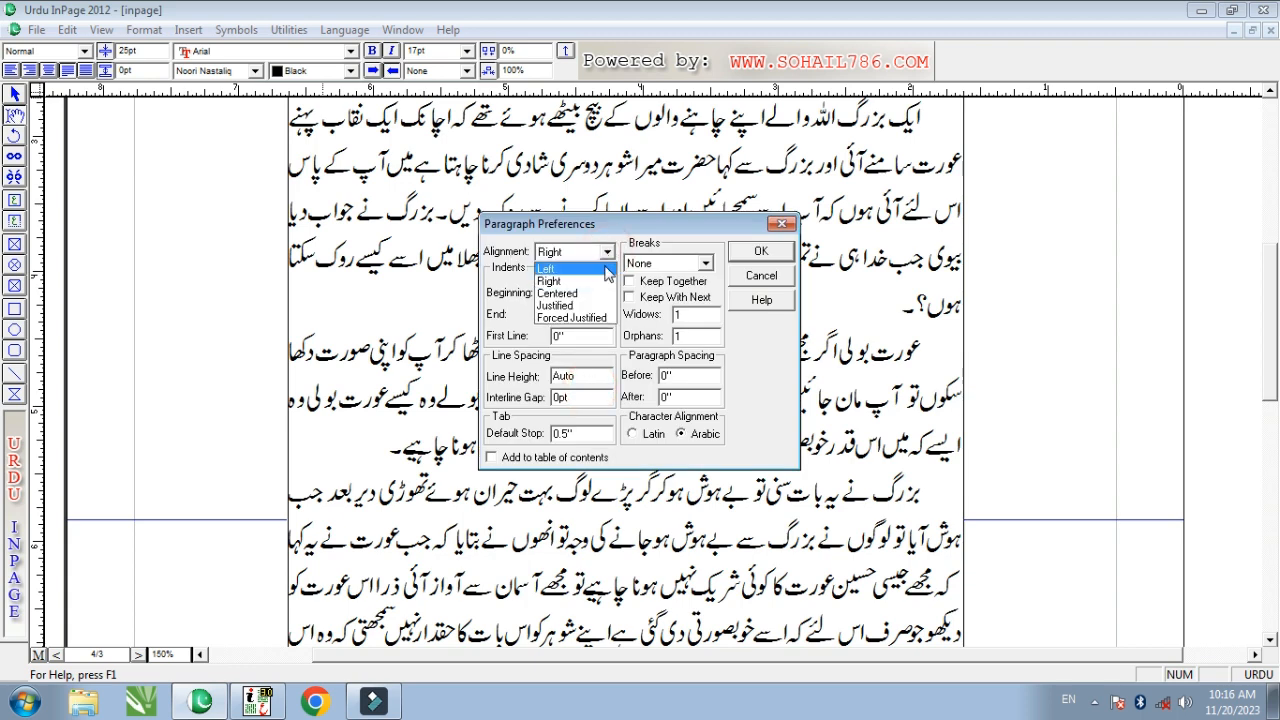
pyautogui.click(588, 318)
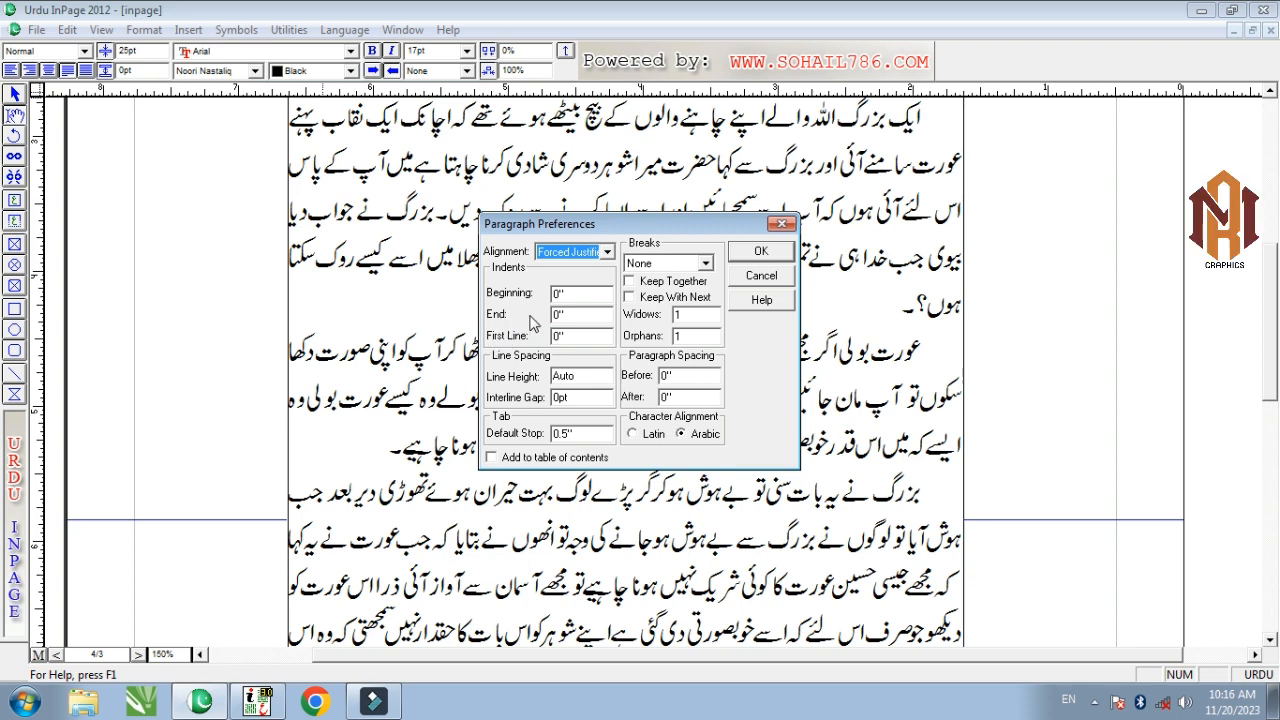
pyautogui.click(588, 315)
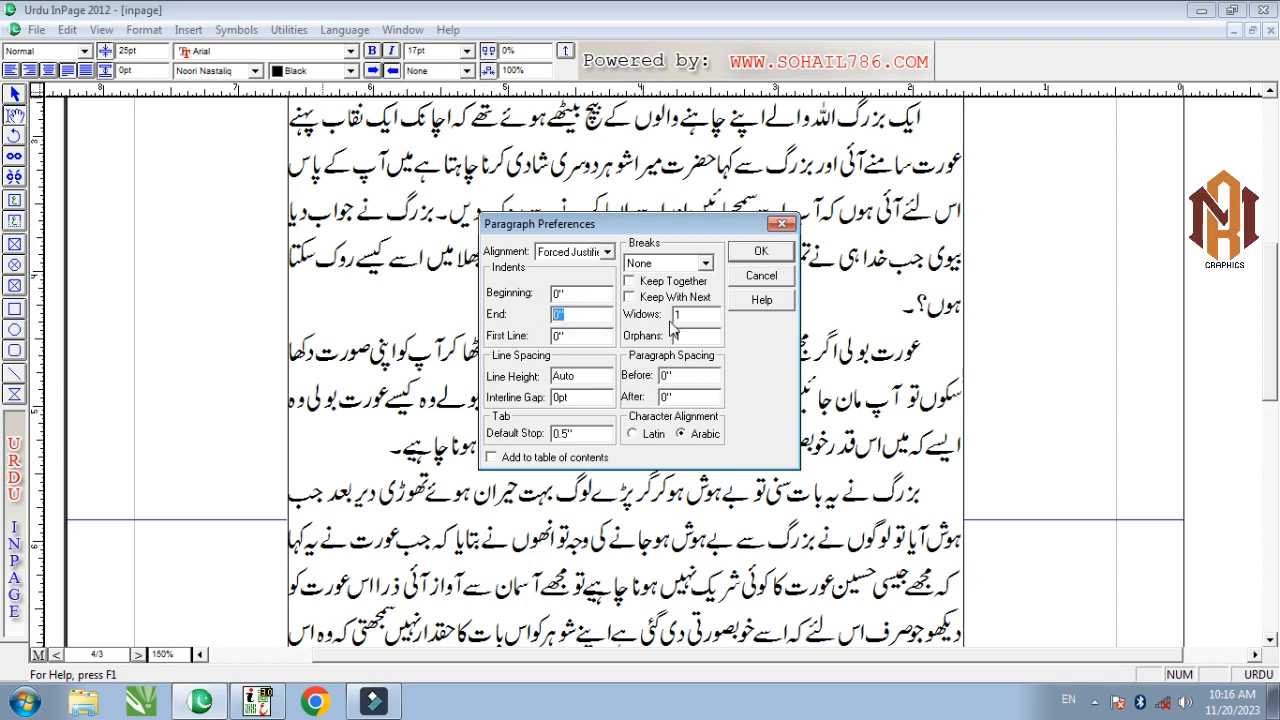
pyautogui.write('2.5')
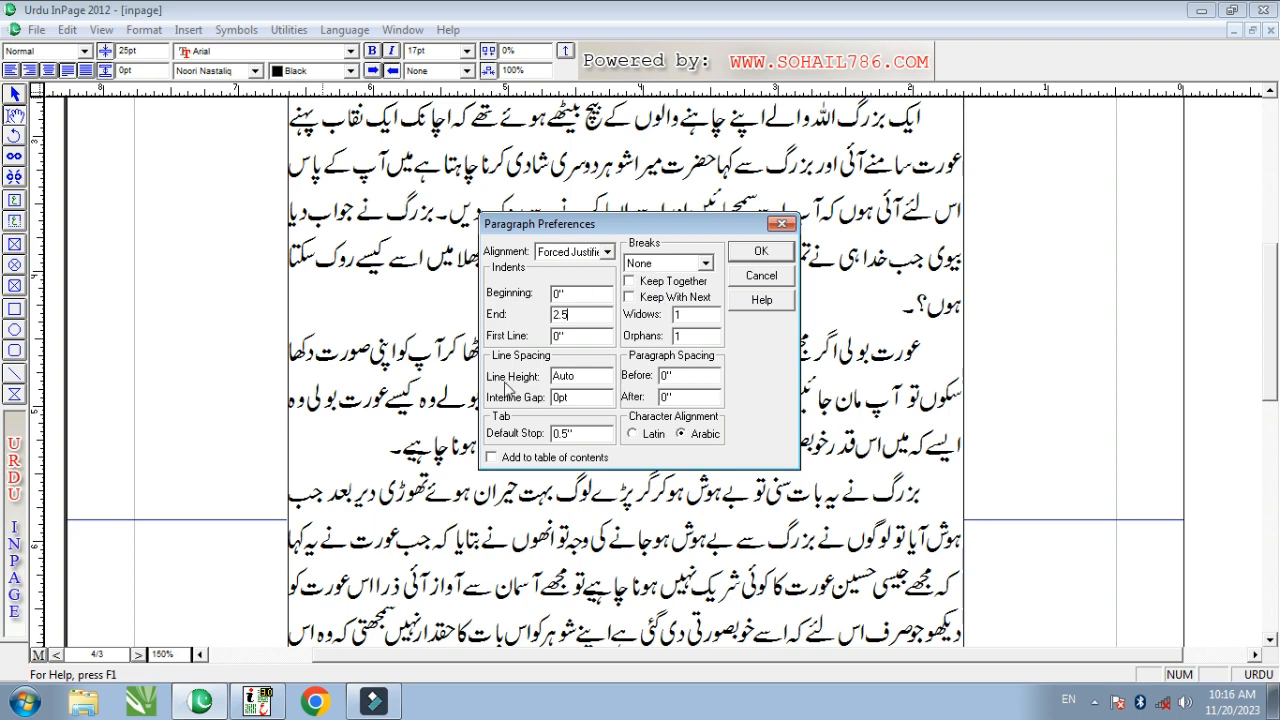
pyautogui.click(595, 376)
pyautogui.write('9')
pyautogui.click(763, 253)
pyautogui.click(695, 266)
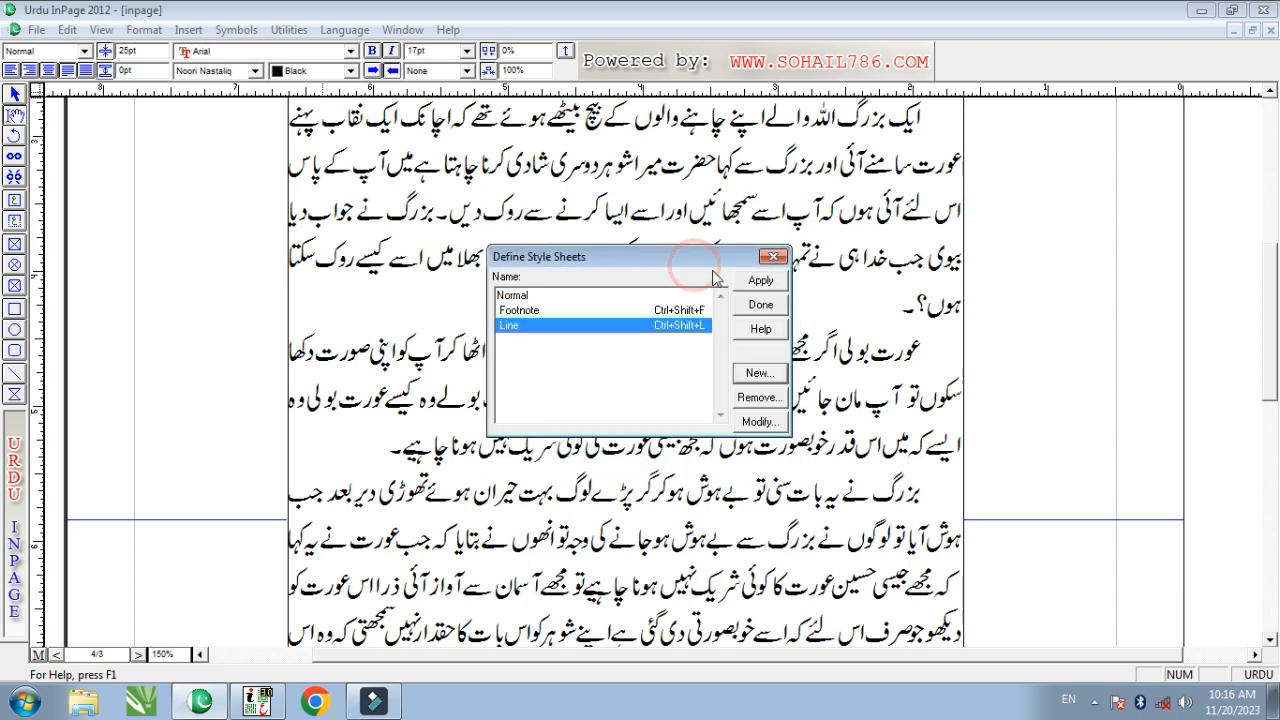
pyautogui.click(762, 305)
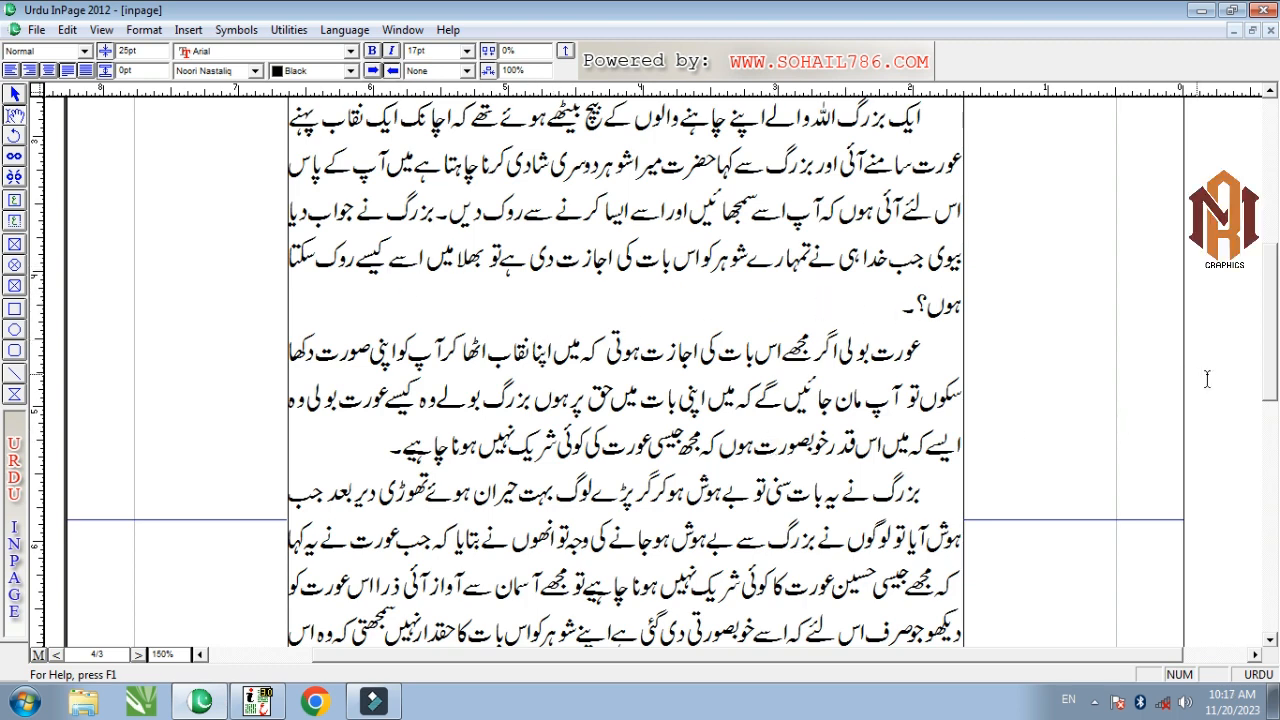
# Add a footnote marker after "روک دیں۔" in the first paragraph and set its font size to 12pt
pyautogui.moveTo(1272, 355)
pyautogui.mouseDown()
pyautogui.moveTo(1272, 471)
pyautogui.moveTo(1272, 333)
pyautogui.mouseUp()
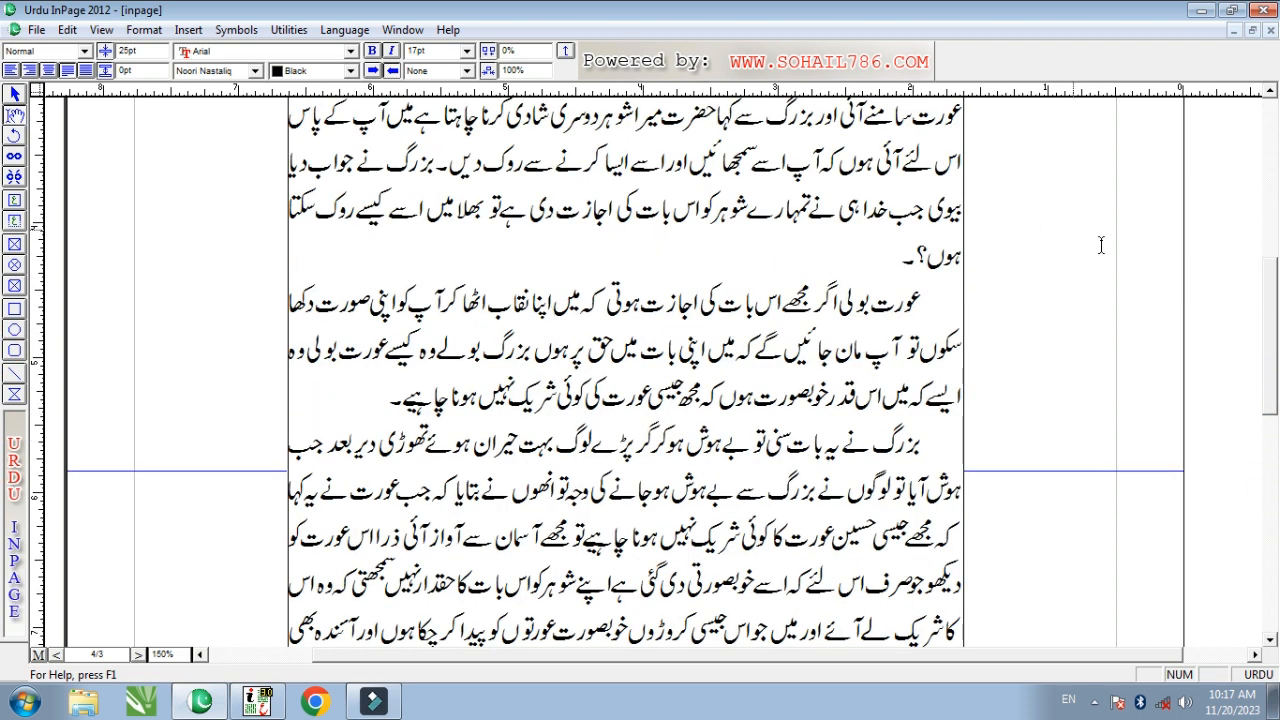
pyautogui.scroll(3, 930, 222)
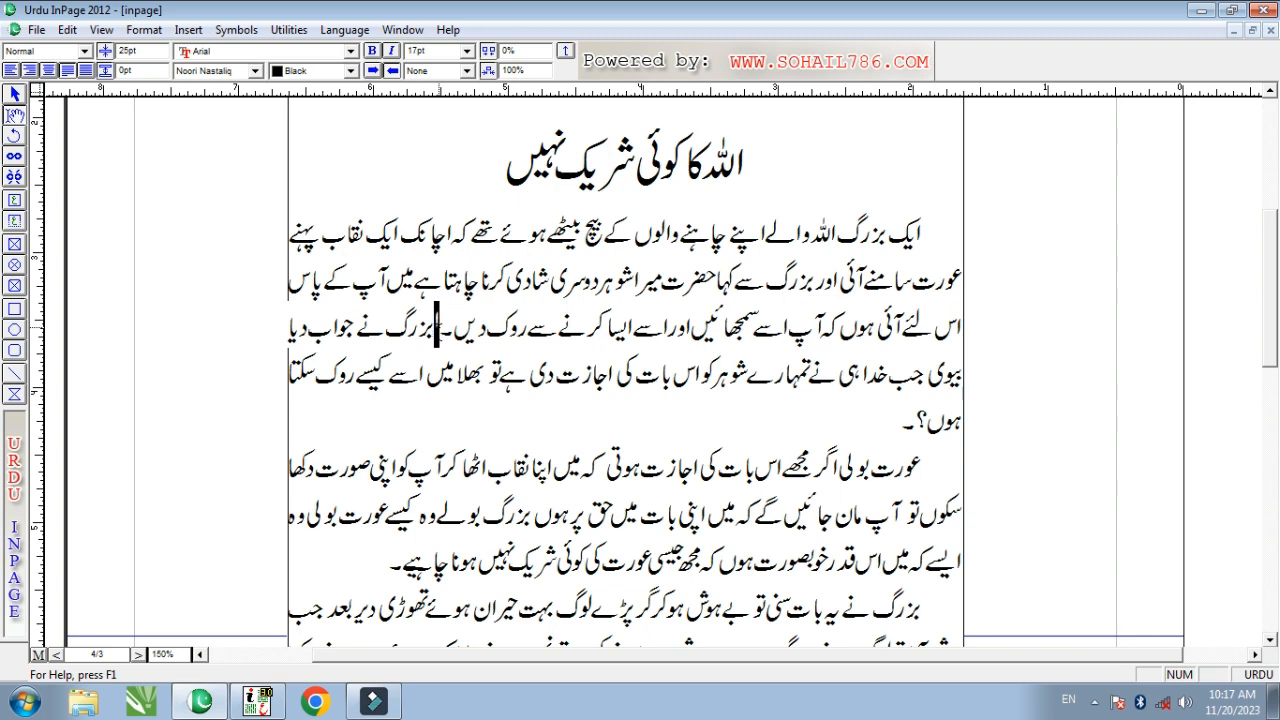
pyautogui.click(452, 50)
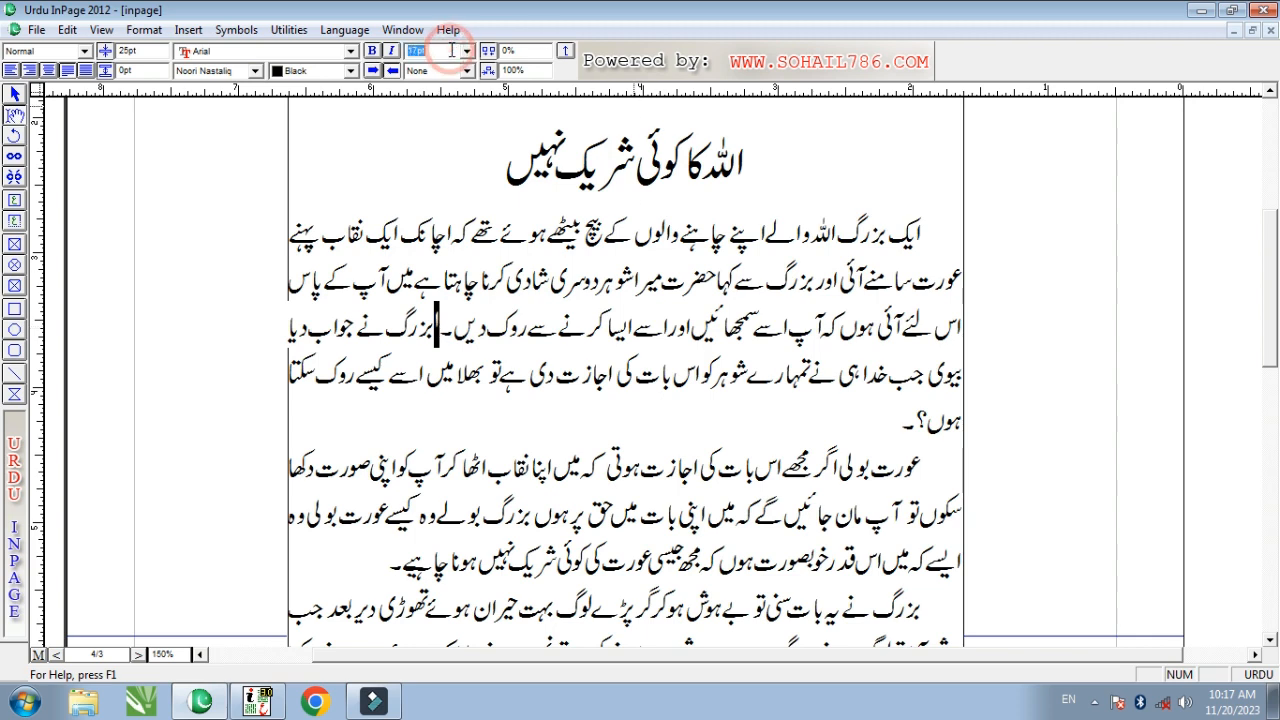
pyautogui.write('12')
pyautogui.press('Return')
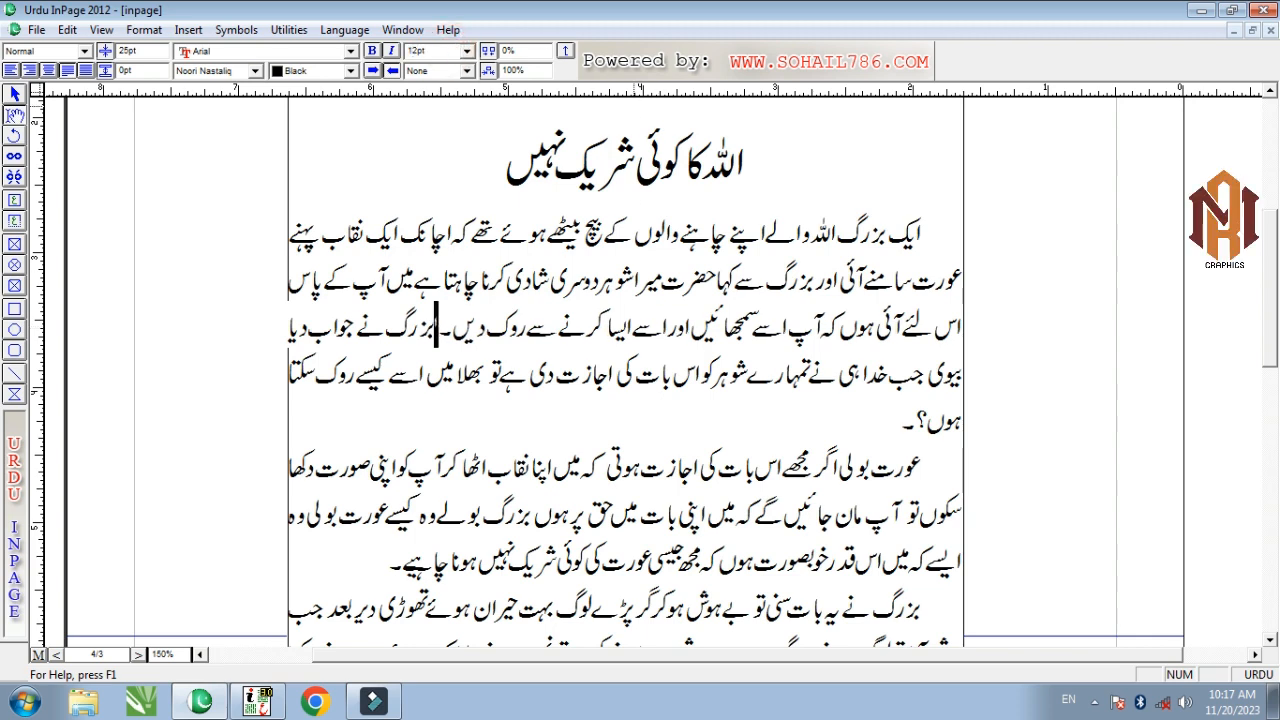
# Insert an empty paragraph after "ہوں؟۔" at the end of the first paragraph and apply the Footnote style to it
pyautogui.click(879, 427)
pyautogui.press('Return')
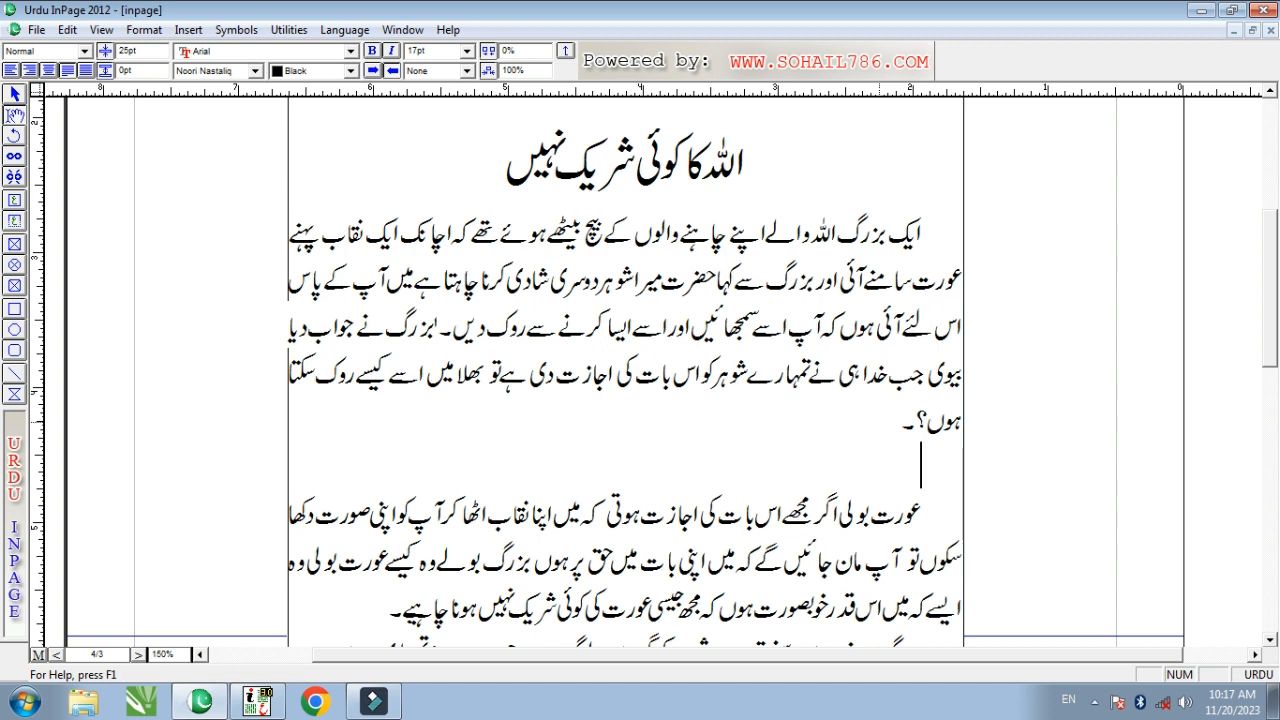
pyautogui.hotkey('ctrl', '2')
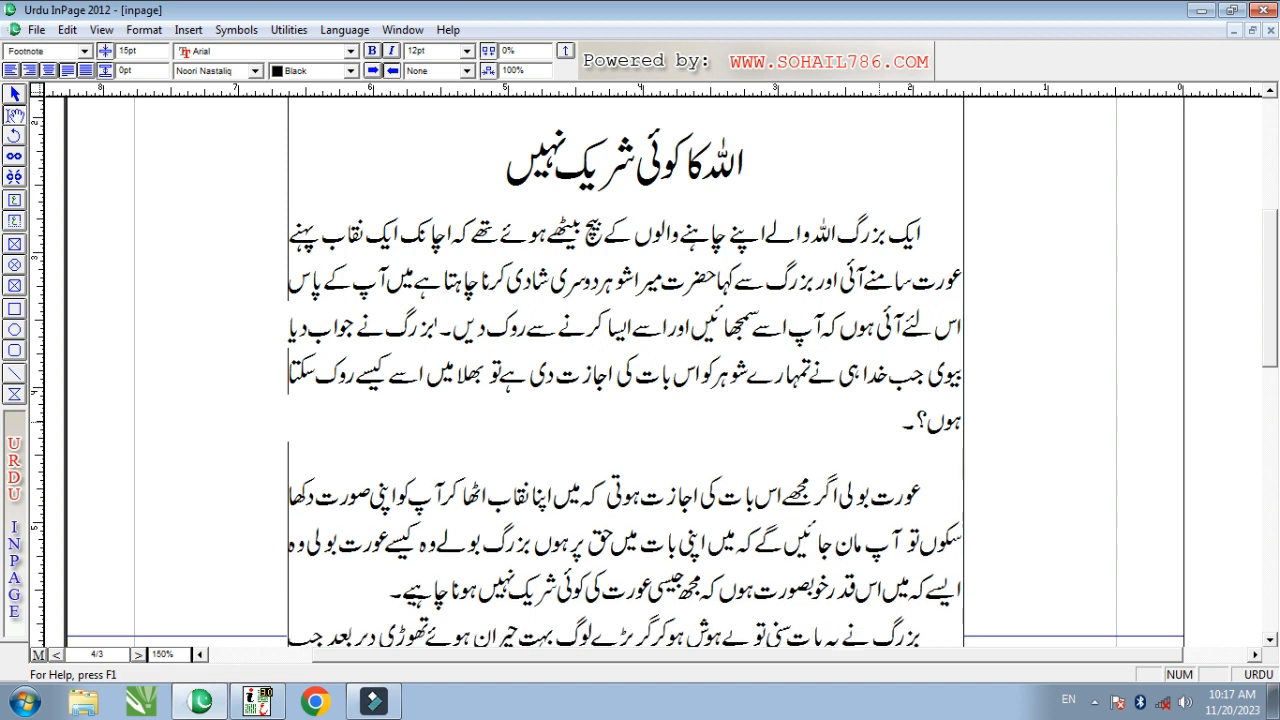
# Enter "(۱) کتاب الحکایات سے ماخوذ ہے" as the footnote text in the new paragraph
pyautogui.write('کتاب الحکایات سے ماخو')
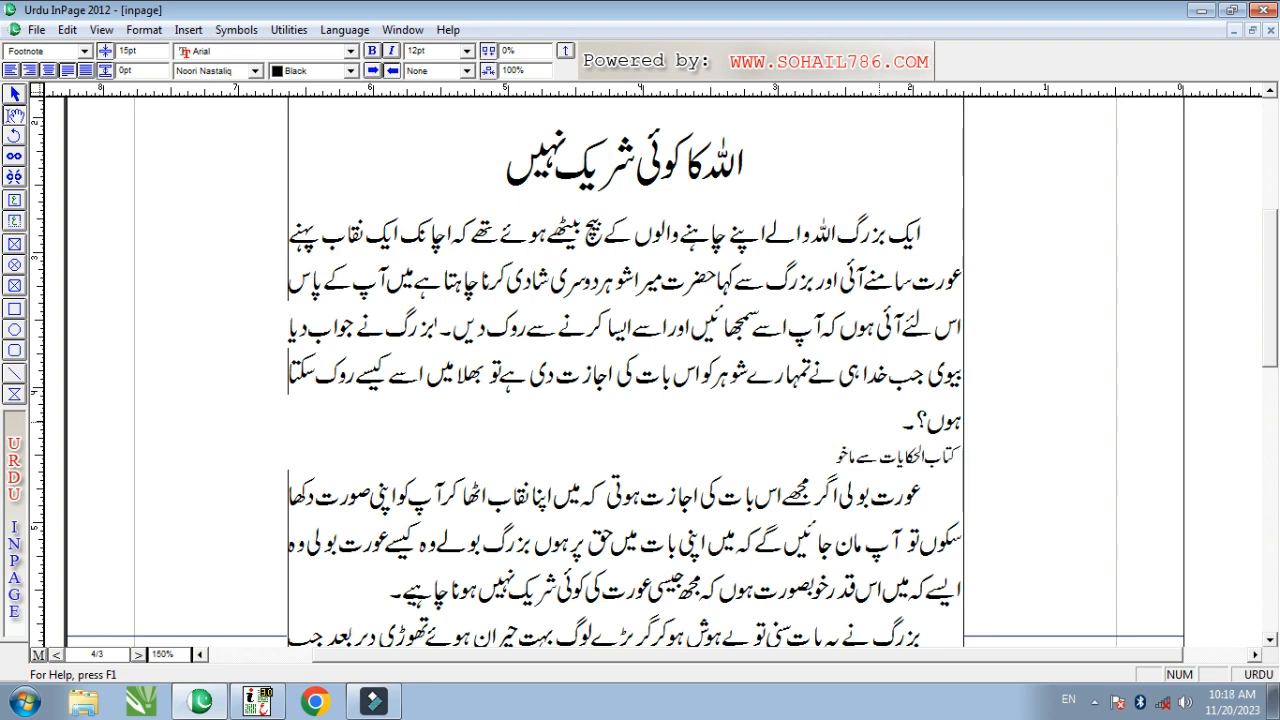
pyautogui.write('ذ ہے')
pyautogui.click(959, 453)
pyautogui.write('(')
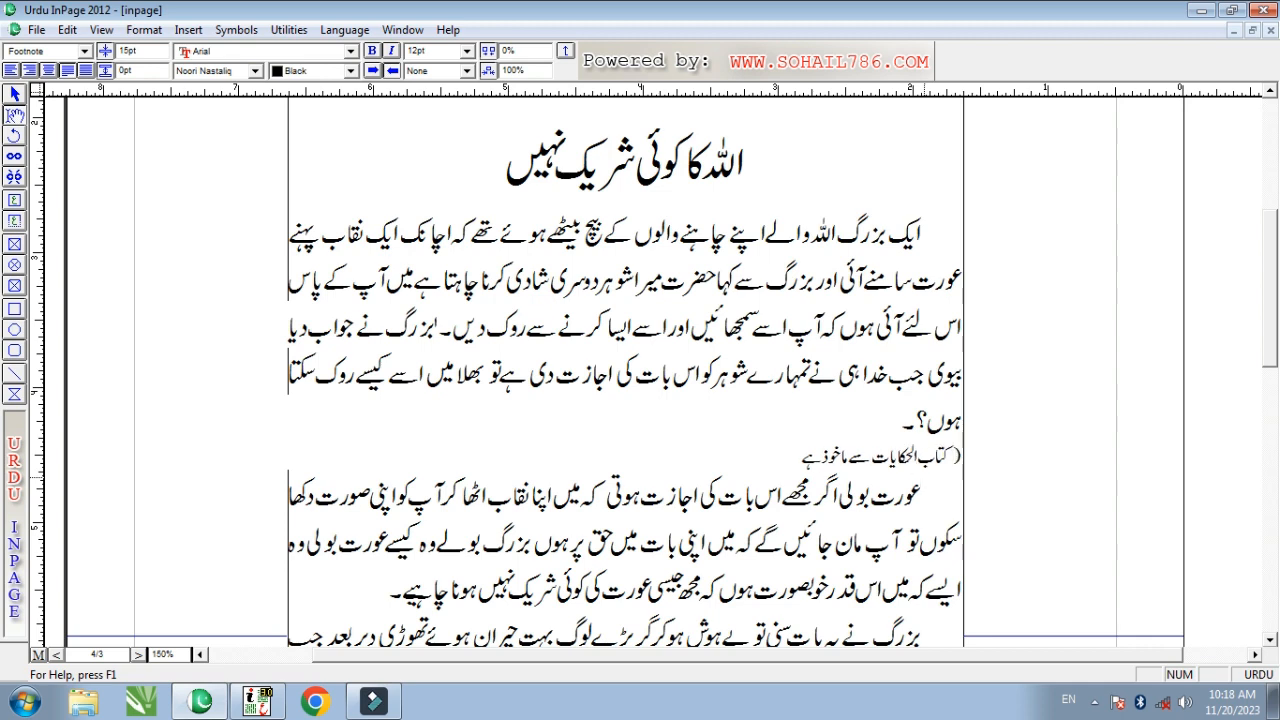
pyautogui.write('1)')
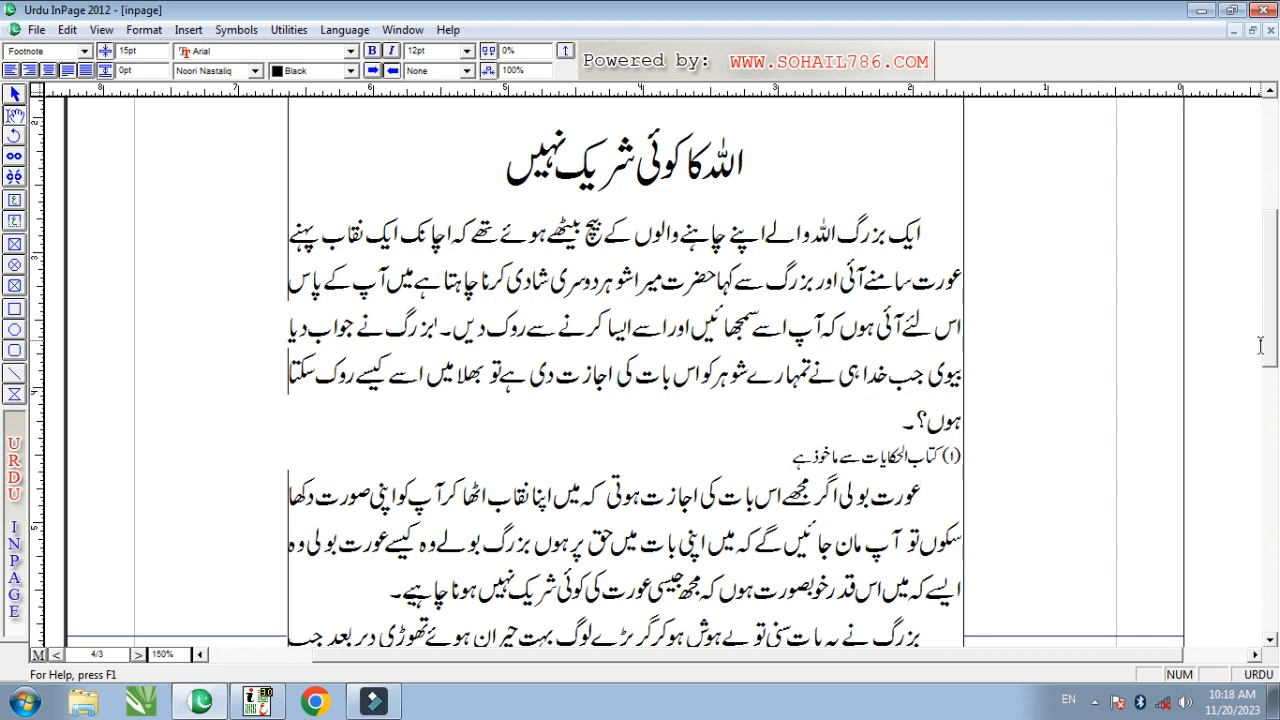
# Add footnote marker 2 after "نہیں ہونا چاہیے" in the third paragraph and set its font size to 12pt
pyautogui.moveTo(1264, 320); pyautogui.dragTo(1235, 347)
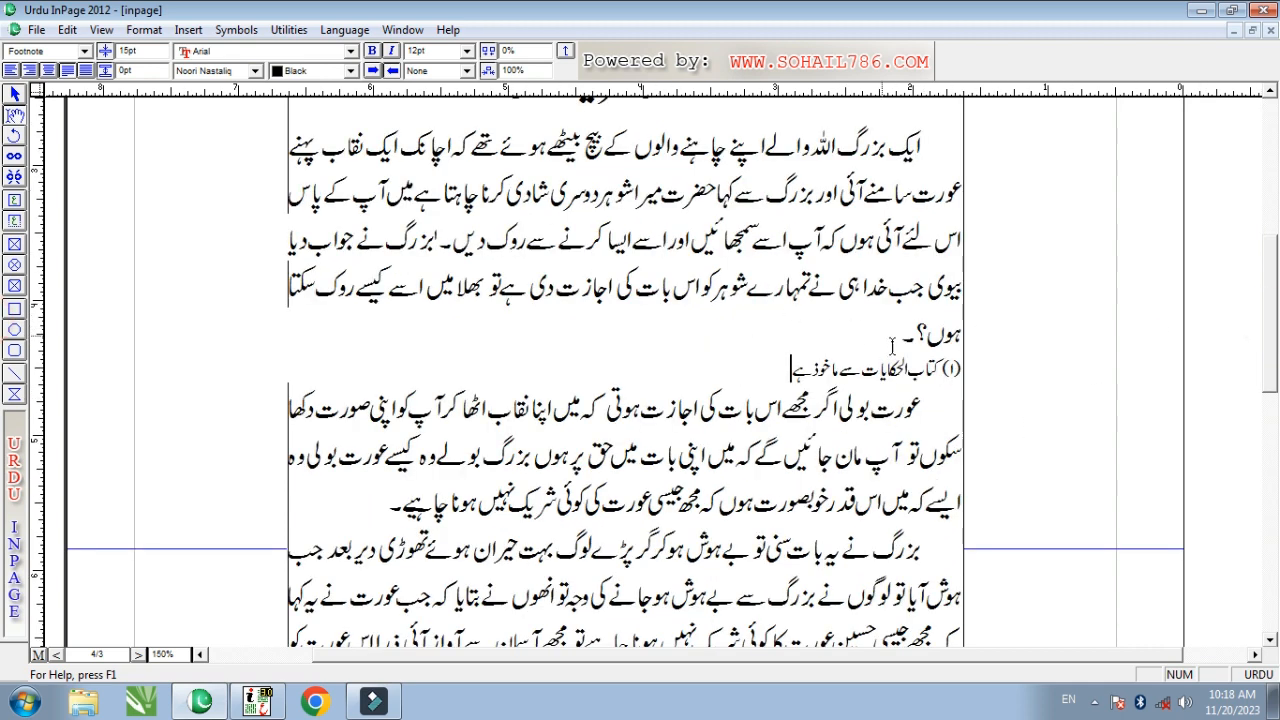
pyautogui.moveTo(1270, 374)
pyautogui.mouseDown()
pyautogui.moveTo(1250, 245)
pyautogui.moveTo(1271, 390)
pyautogui.mouseUp()
pyautogui.click(1267, 472)
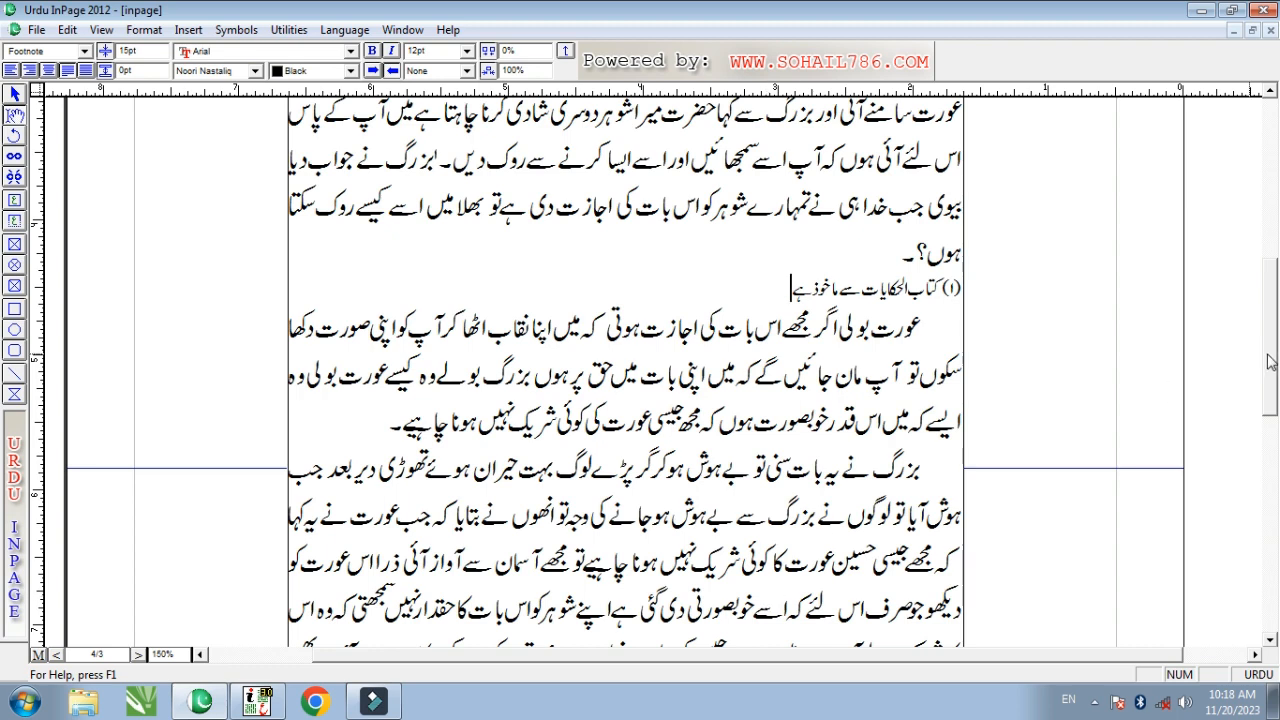
pyautogui.scroll(2, 1270, 362)
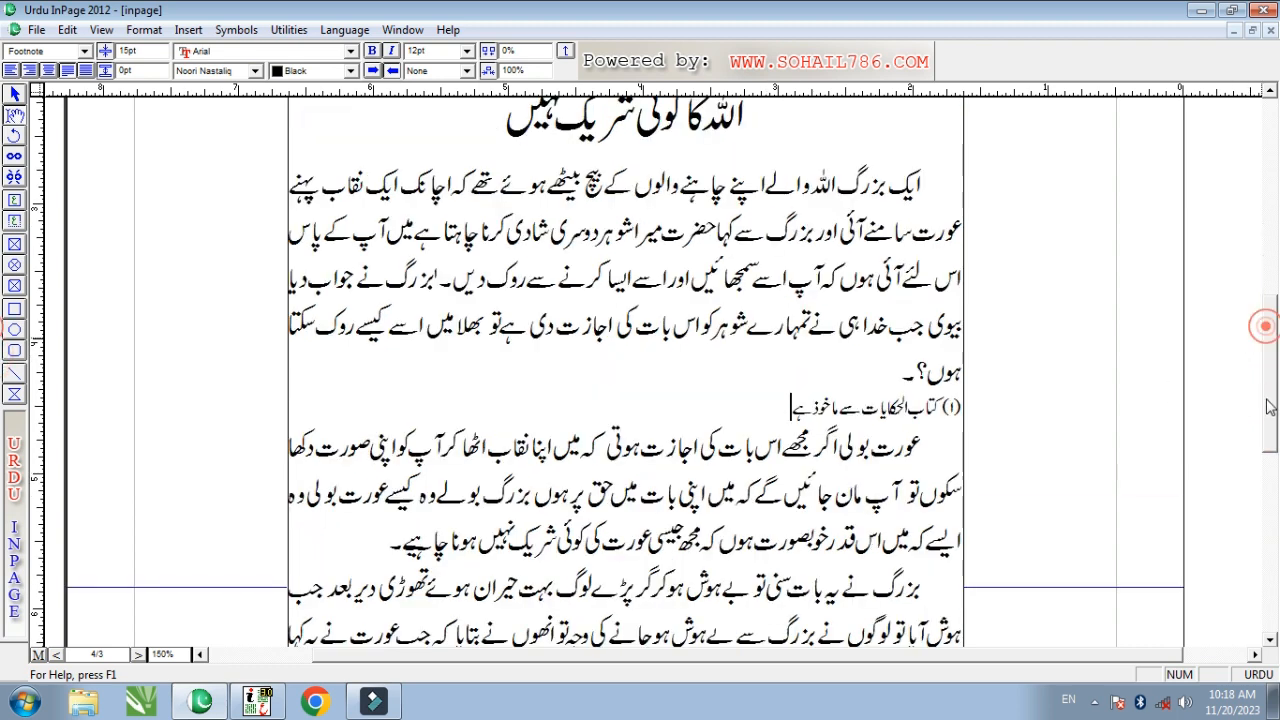
pyautogui.scroll(-4, 1270, 407)
pyautogui.click(580, 428)
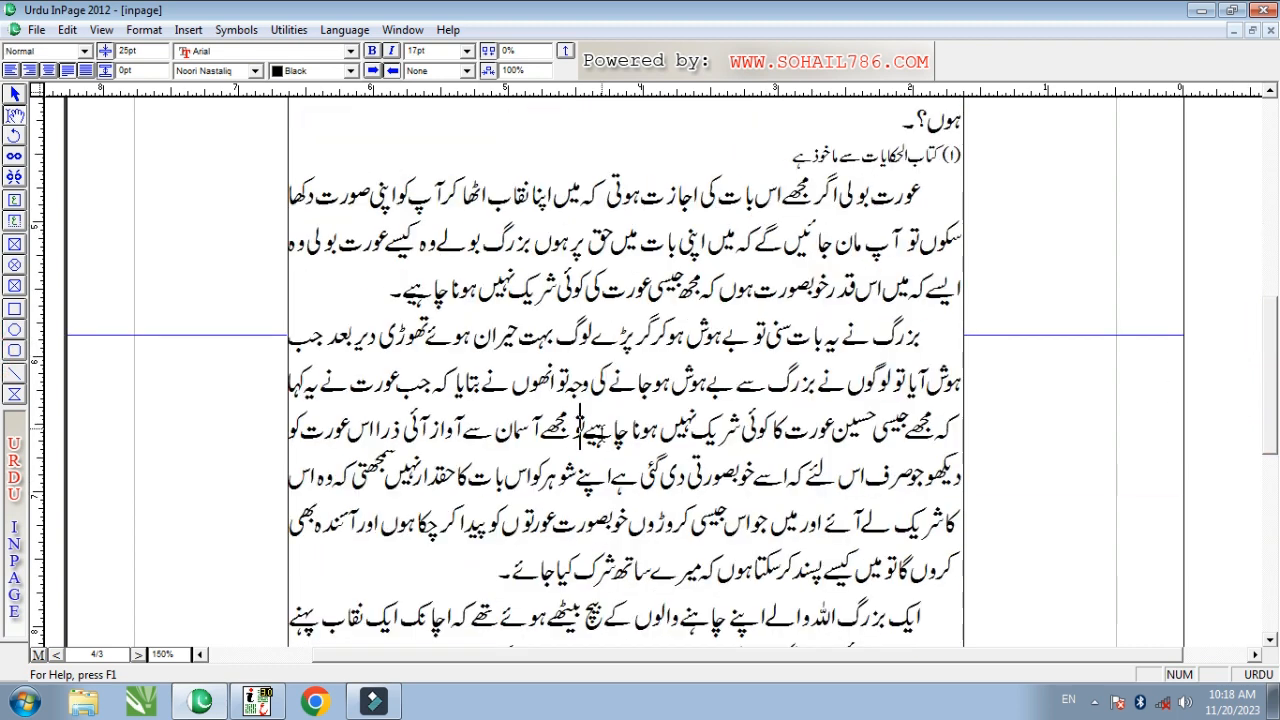
pyautogui.write('2')
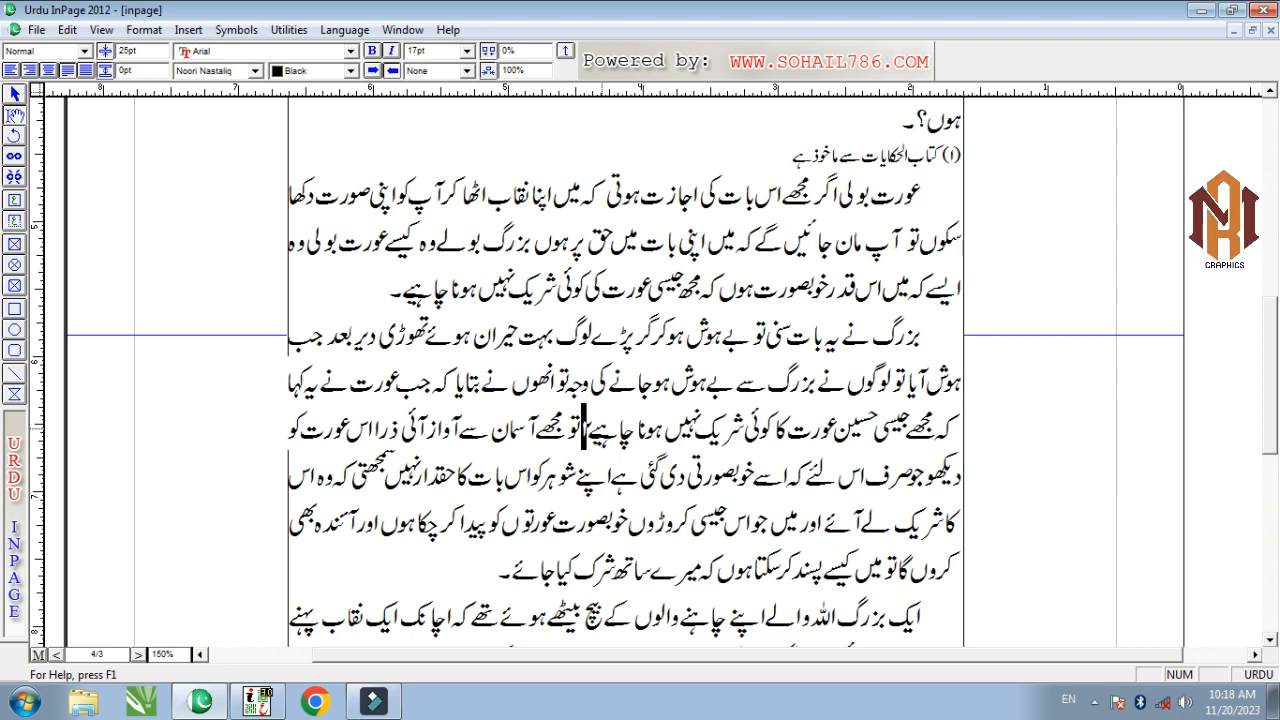
pyautogui.hotkey('shift', 'Right')
pyautogui.hotkey('shift', 'Left')
pyautogui.doubleClick(436, 51)
pyautogui.write('12')
pyautogui.press('Return')
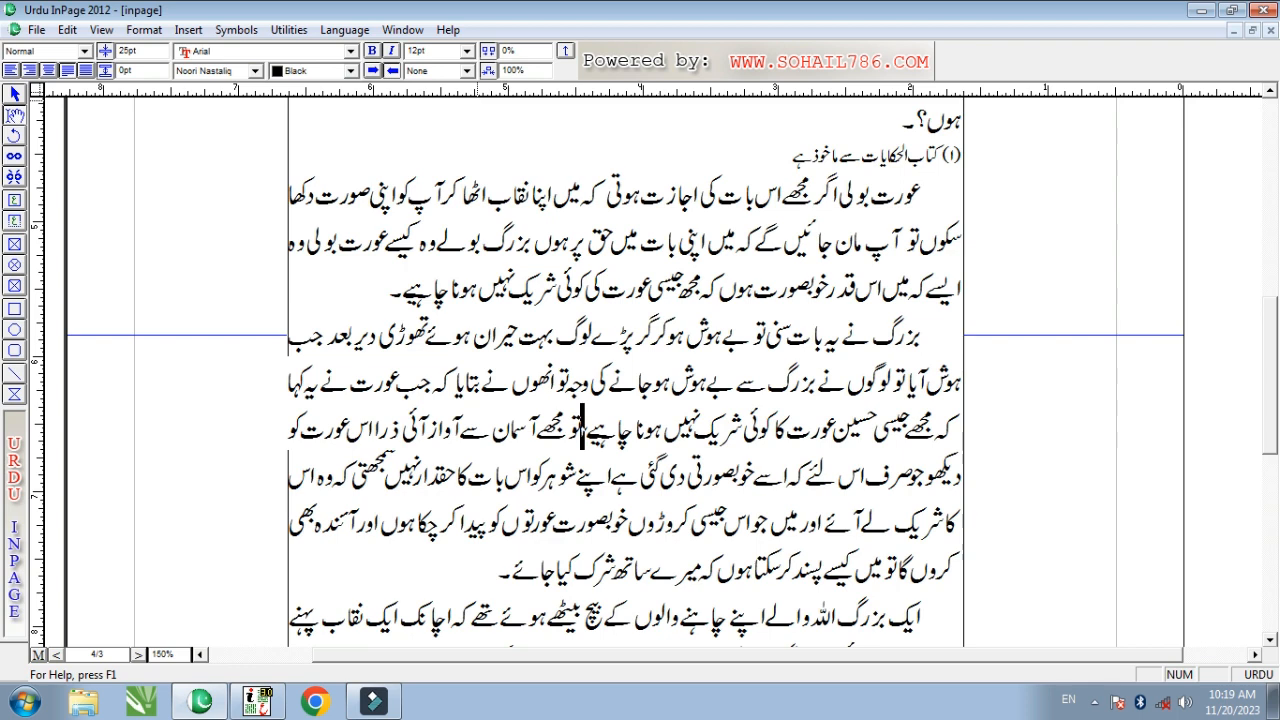
# Insert a paragraph after "شرک کیا جائے۔" in the Footnote style, reading "(۱) بزرگوں کے واقعات سے ماخوذ ہے"
pyautogui.click(479, 569)
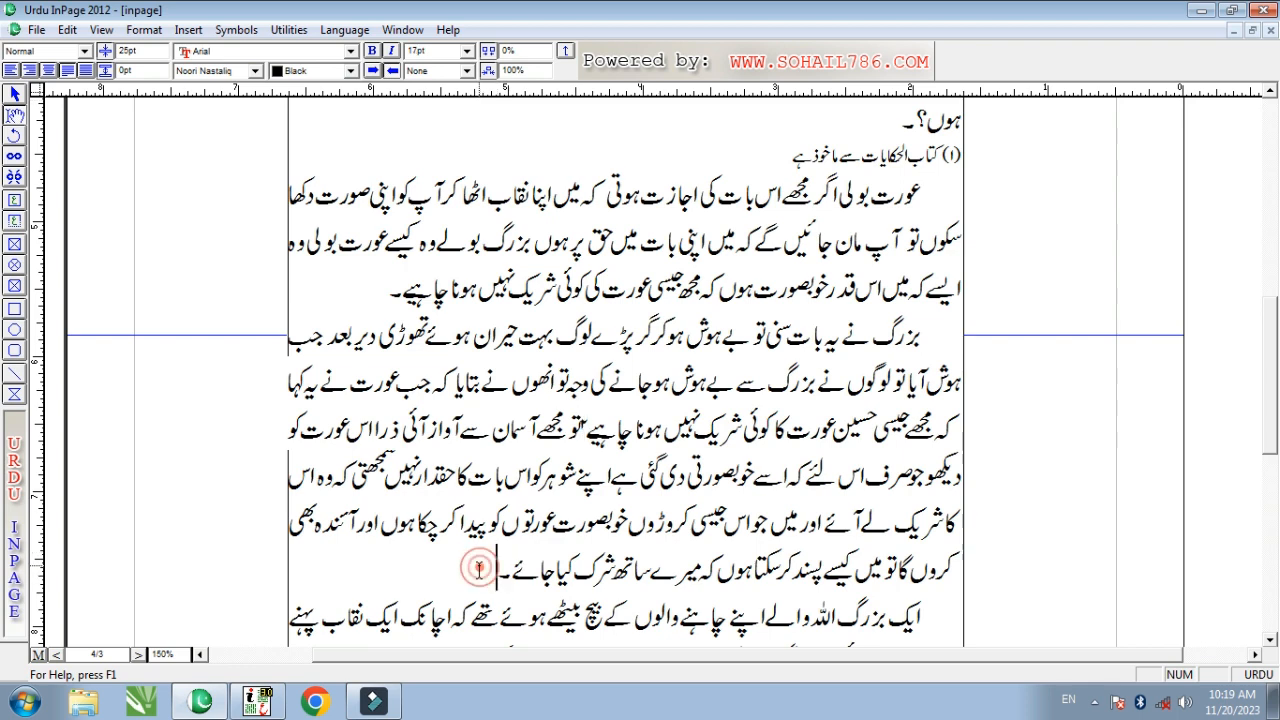
pyautogui.press('Return')
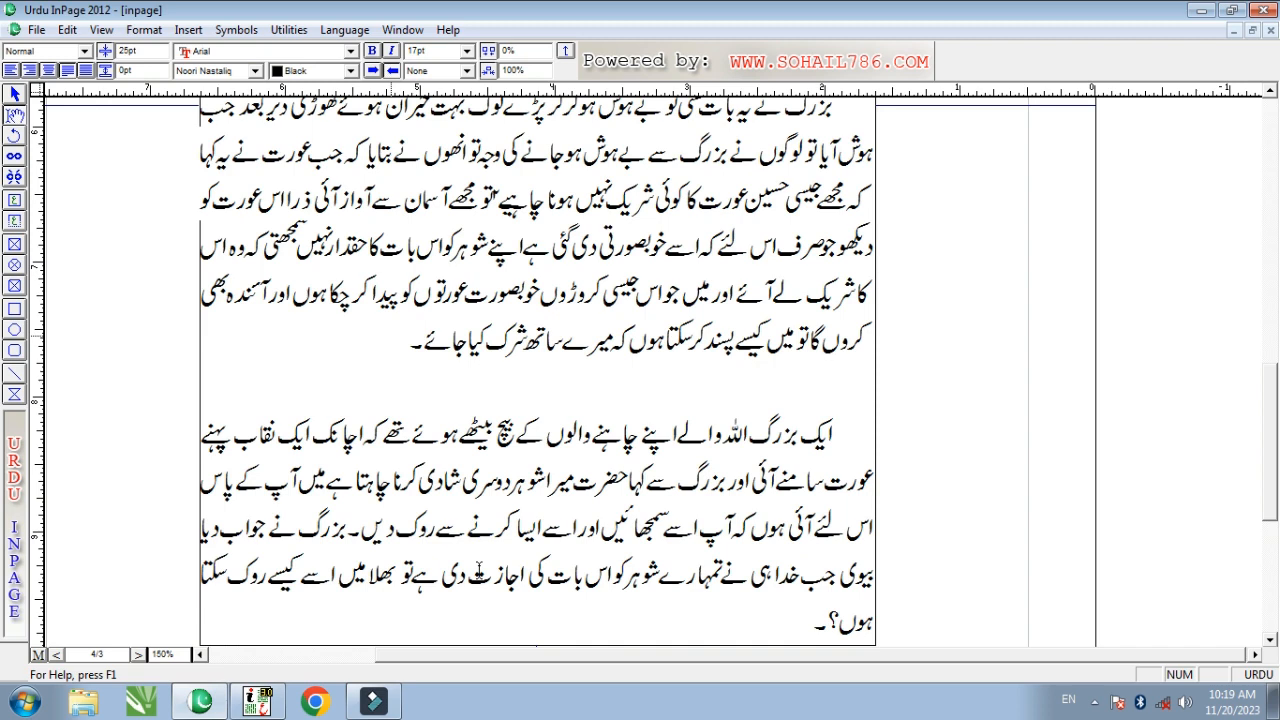
pyautogui.scroll(2, 1265, 450)
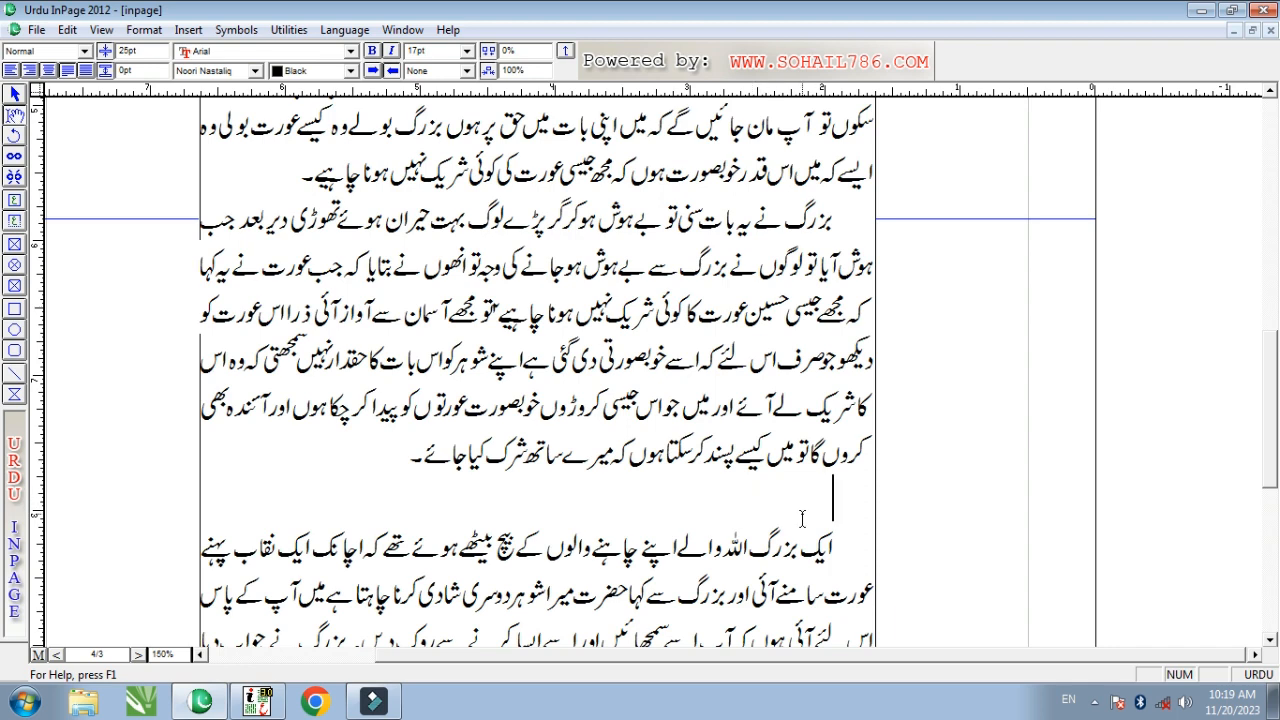
pyautogui.write('(ا)')
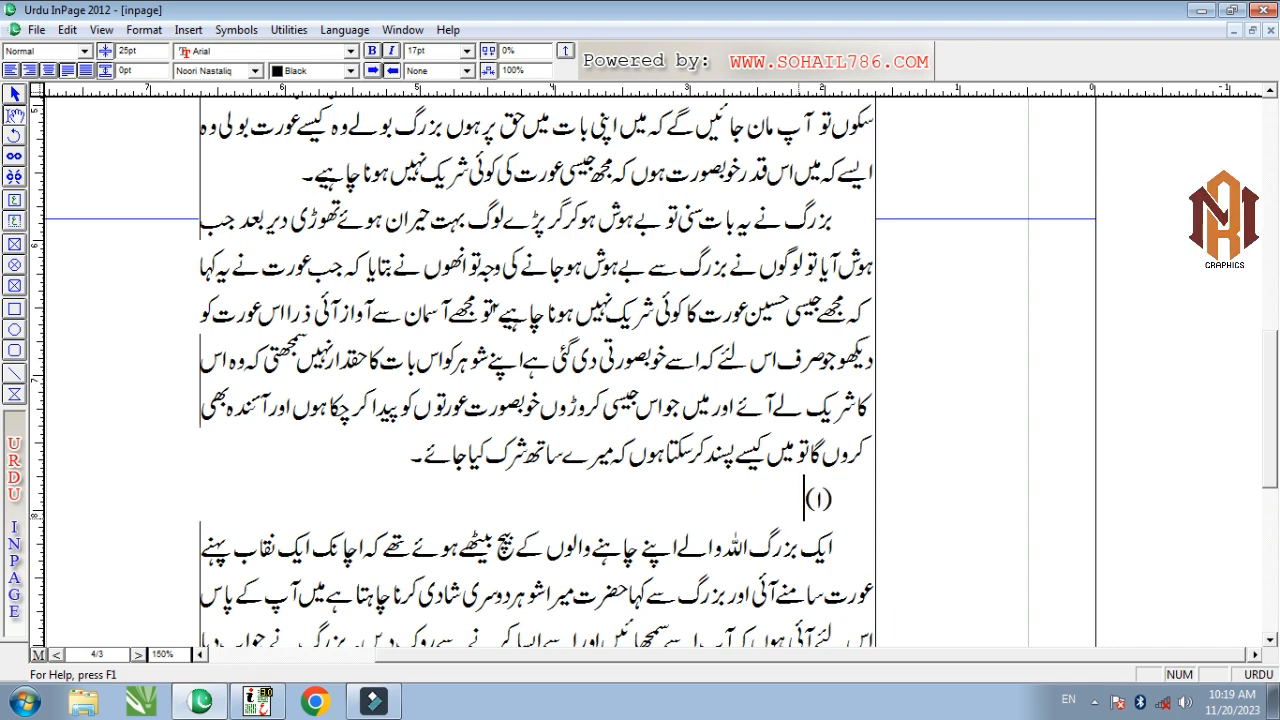
pyautogui.press('F12')
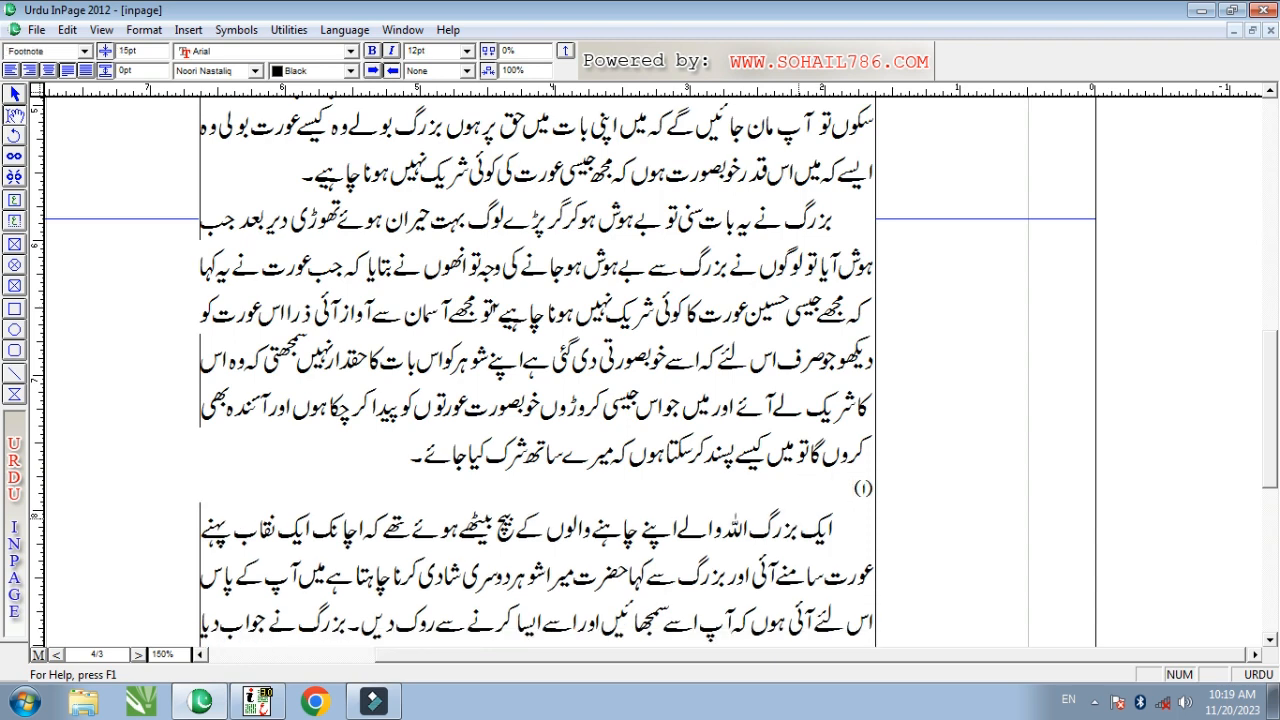
pyautogui.write('بزرگوں کےو')
# Split the page's last paragraph before "بیوی جب خدا" with empty paragraphs and apply the Line style to the first empty one
pyautogui.moveTo(1268, 348); pyautogui.dragTo(1268, 494)
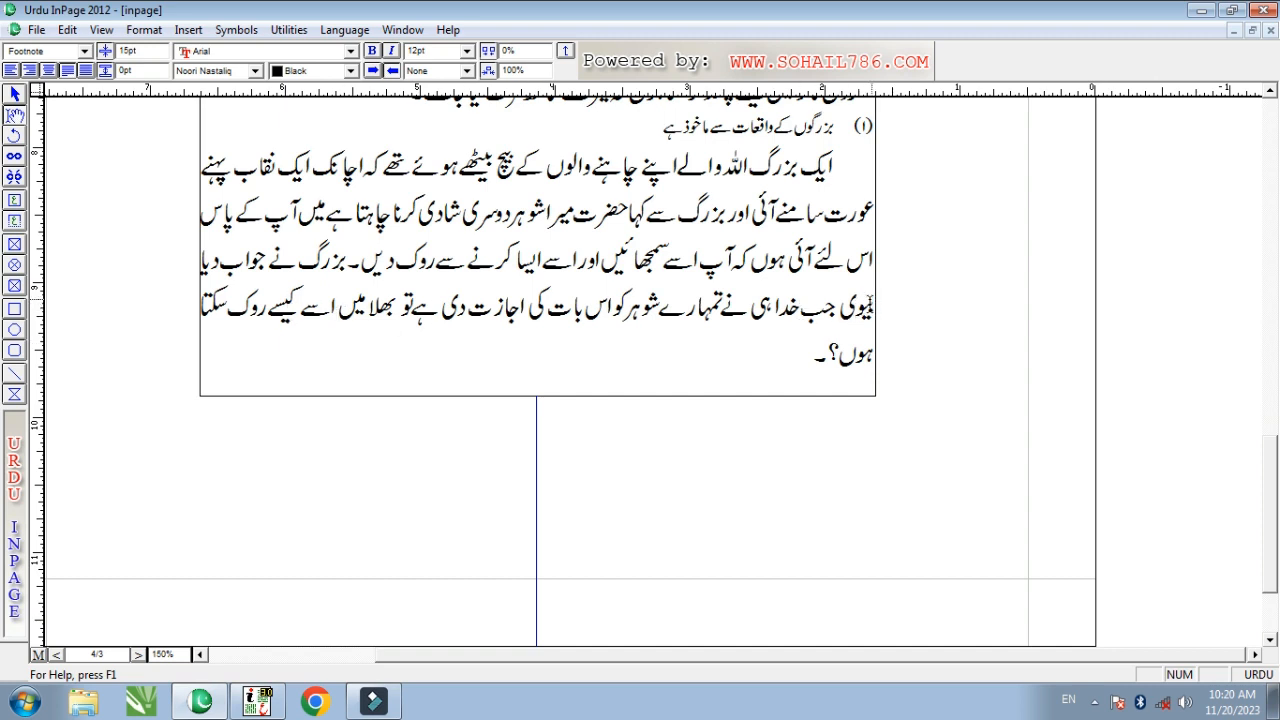
pyautogui.click(870, 308)
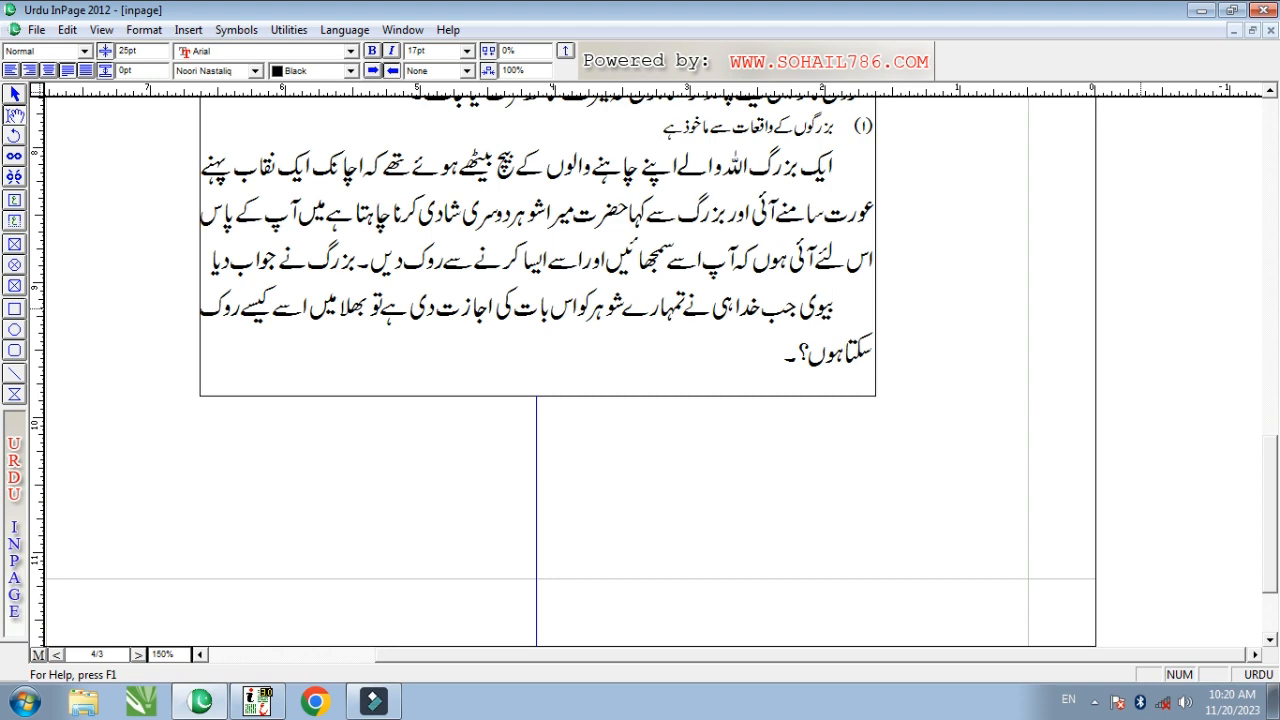
pyautogui.press('Return')
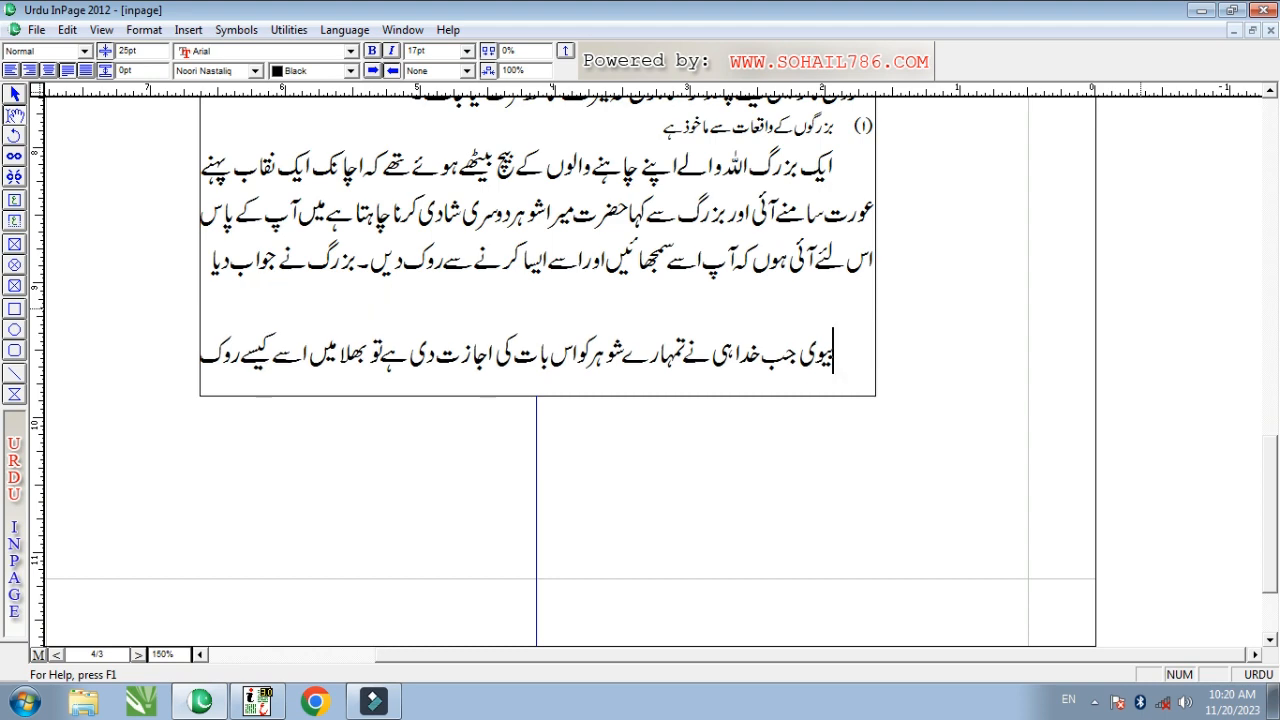
pyautogui.press('Return')
pyautogui.scroll(-1, 858, 448)
pyautogui.click(842, 448)
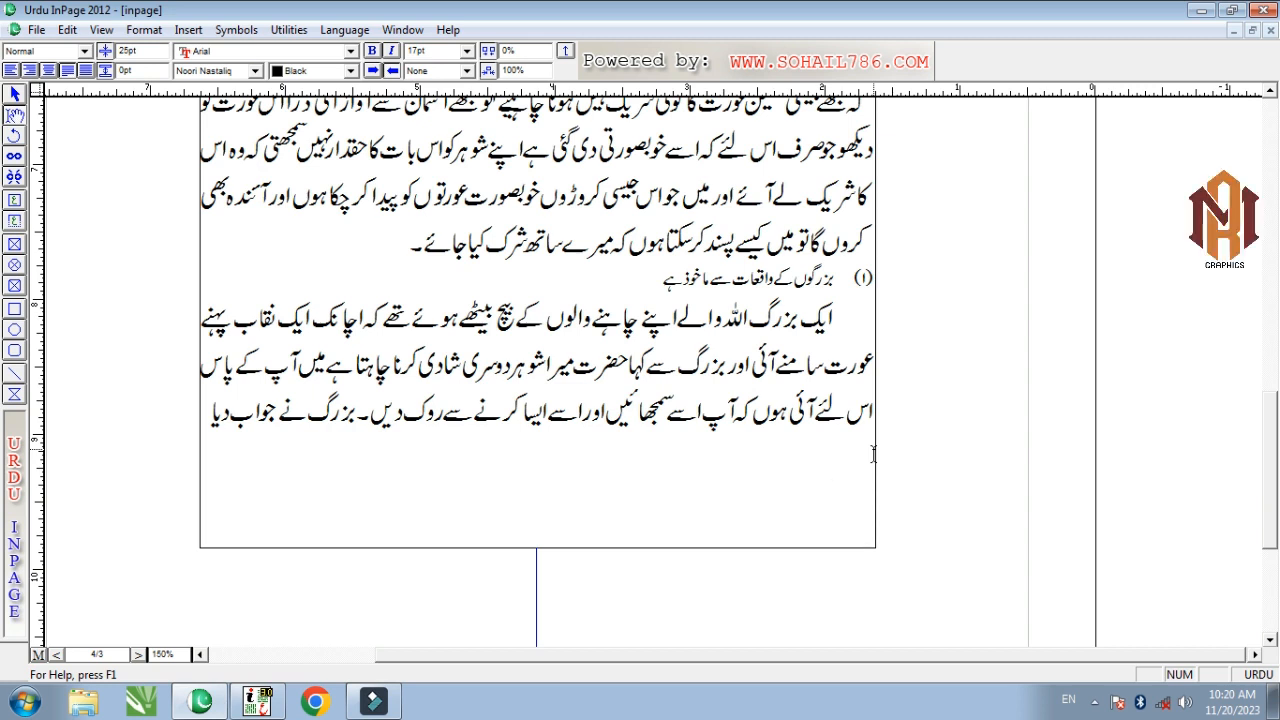
pyautogui.press('F3')
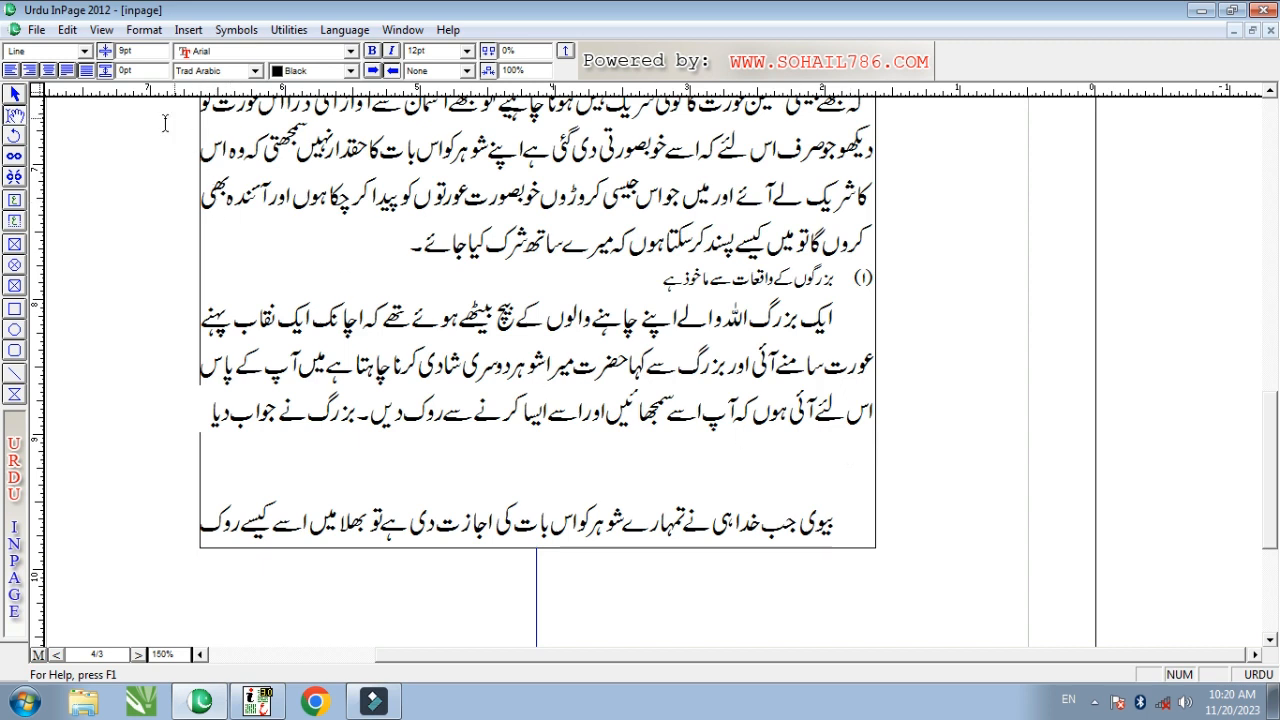
# Look up the key for the line character in the User Defined Keyboard 1 layout
pyautogui.click(66, 30)
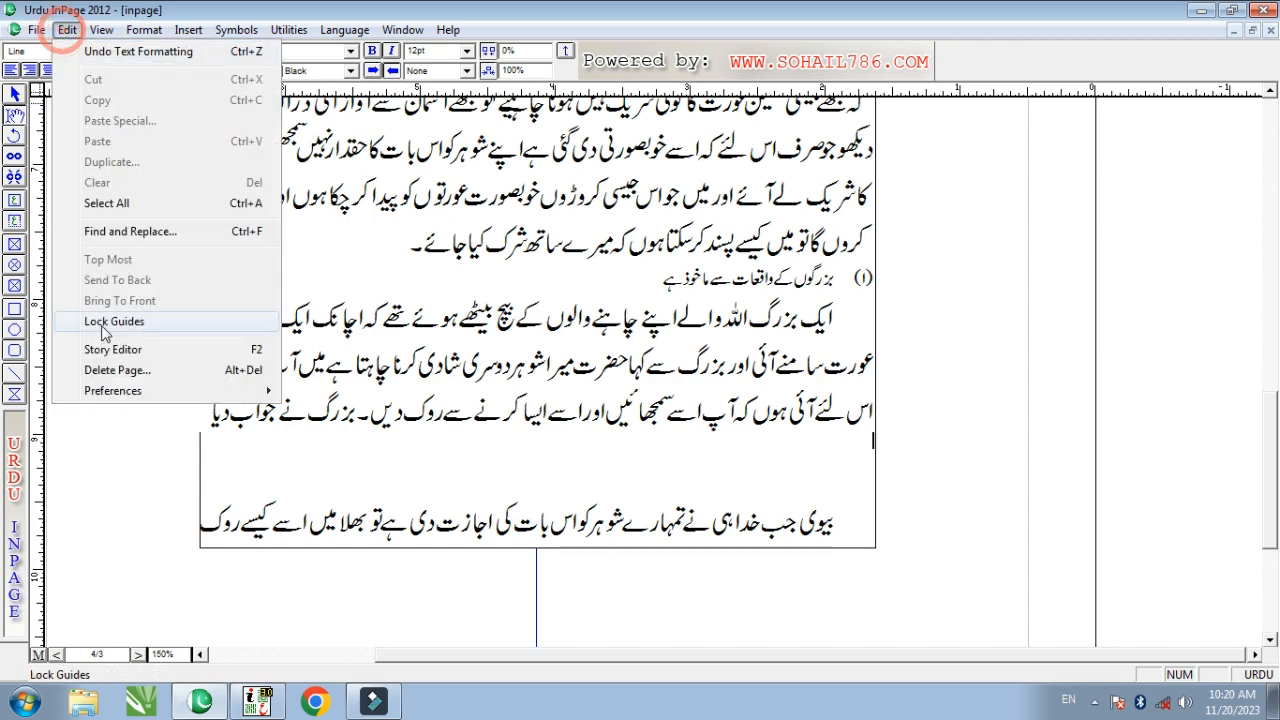
pyautogui.moveTo(192, 391)
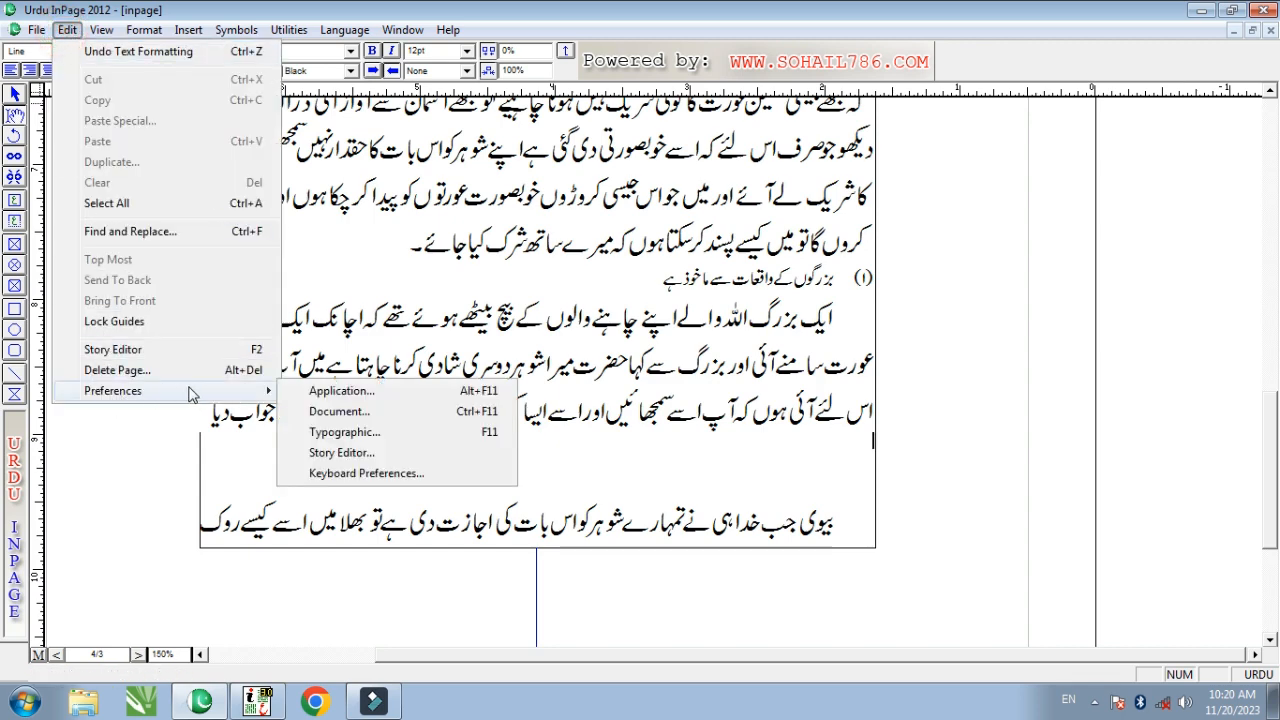
pyautogui.click(360, 475)
pyautogui.click(616, 352)
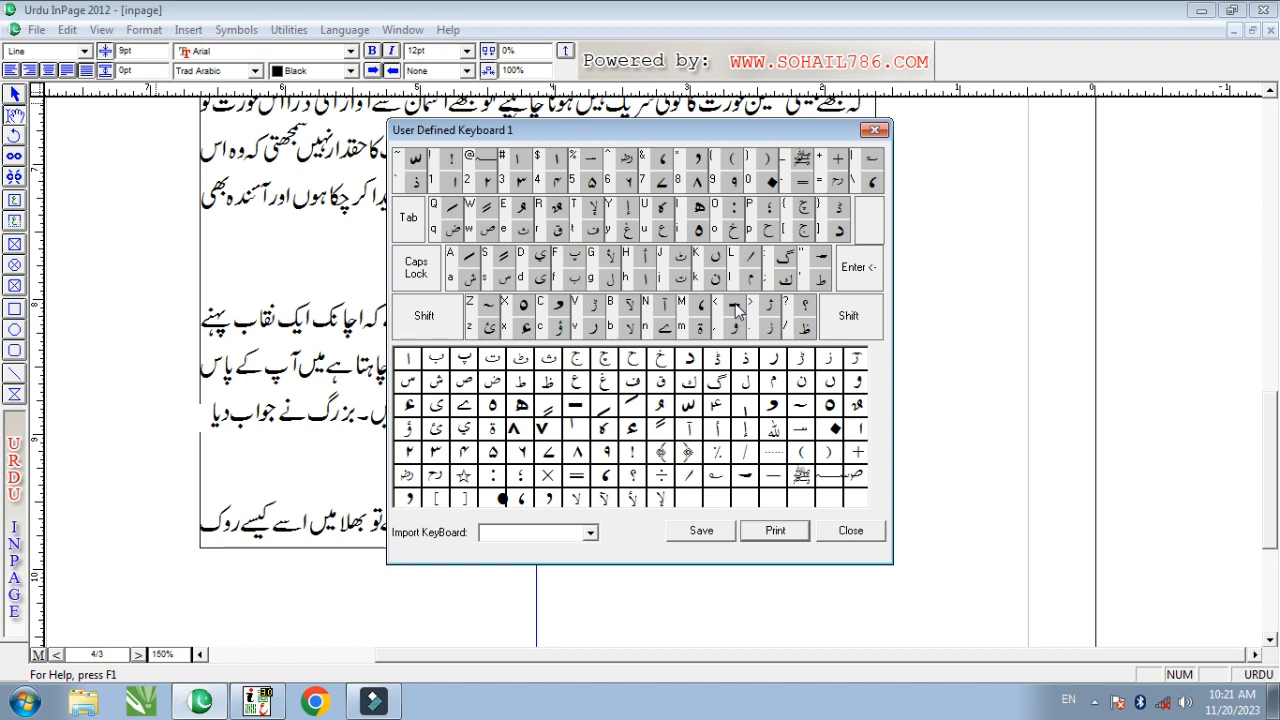
pyautogui.press('Escape')
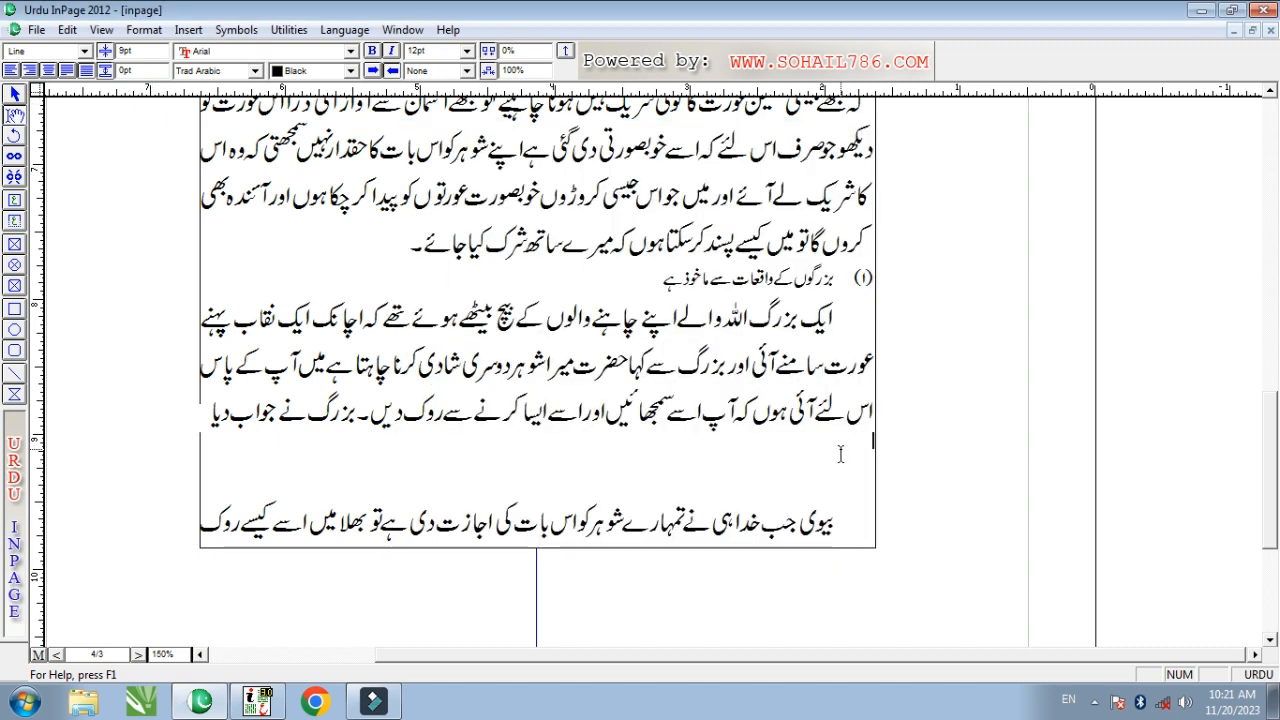
# Add the separator line and move "(۱) کتاب الحکایات سے ماخوذ ہے" beneath it, removing the empty paragraph left at its old place
pyautogui.hotkey('ctrl', 'v')
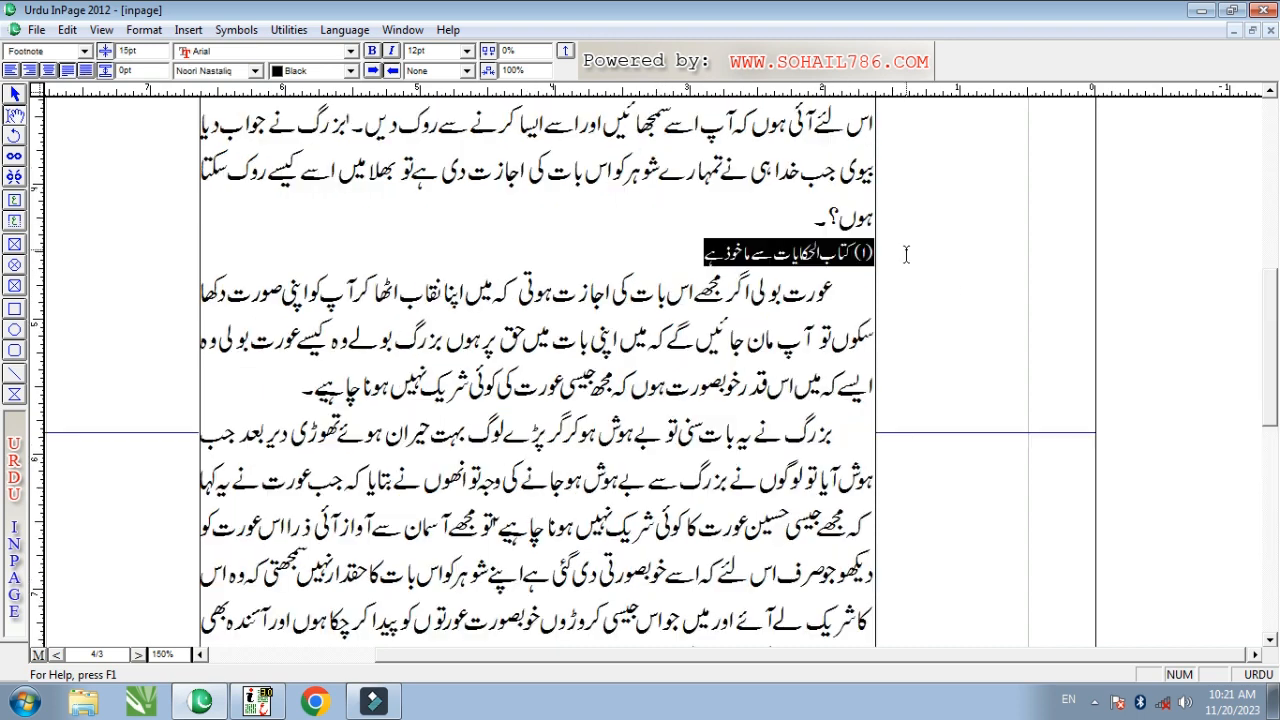
pyautogui.press('Delete')
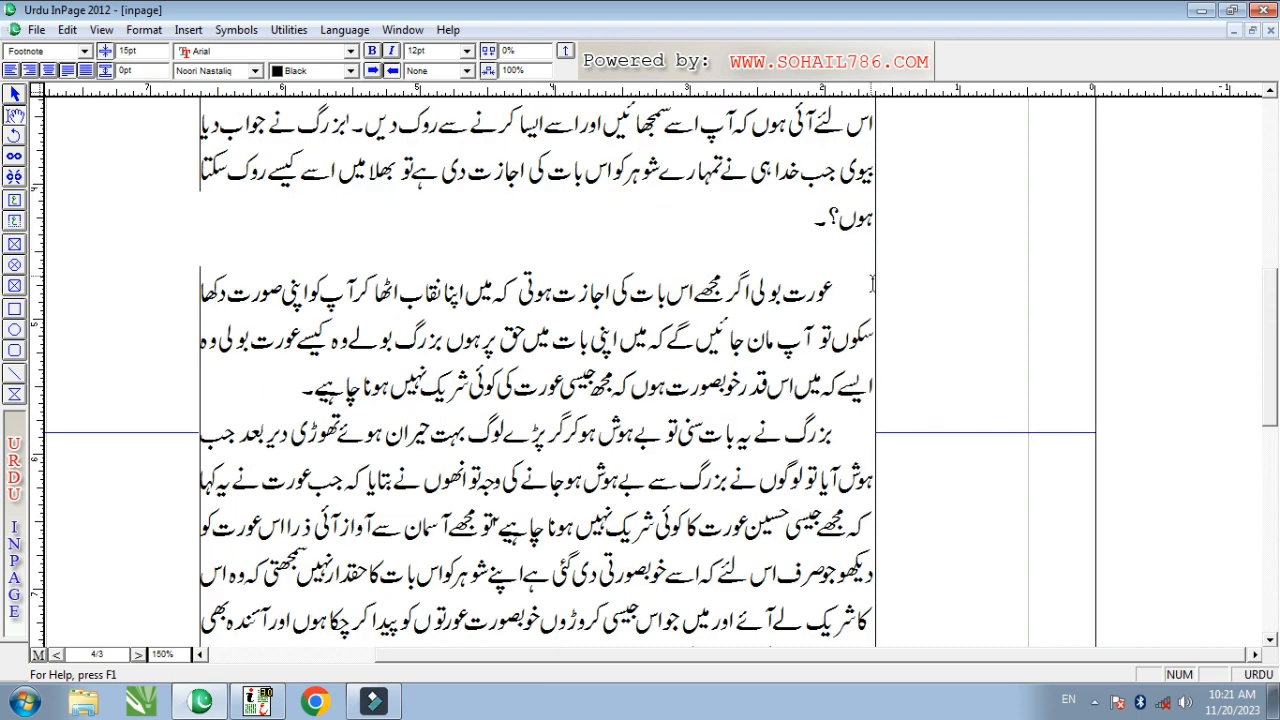
pyautogui.click(843, 278)
pyautogui.press('BackSpace')
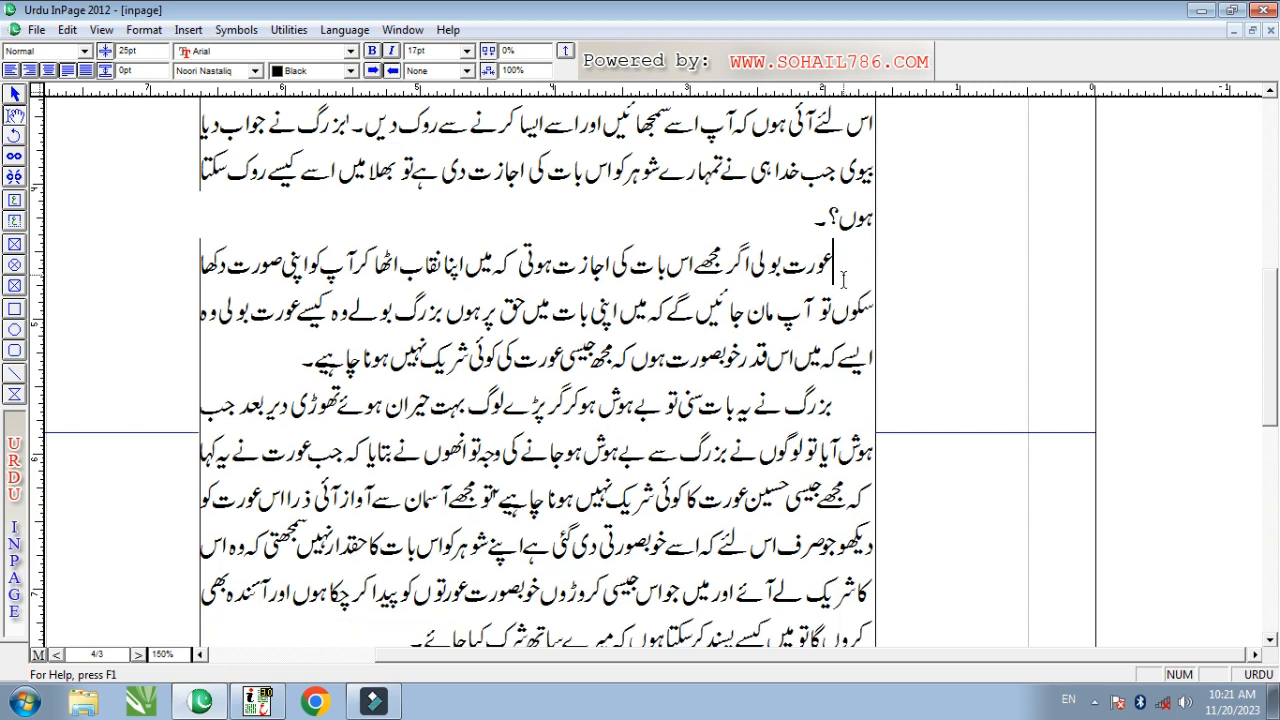
pyautogui.moveTo(1268, 336); pyautogui.dragTo(1268, 468)
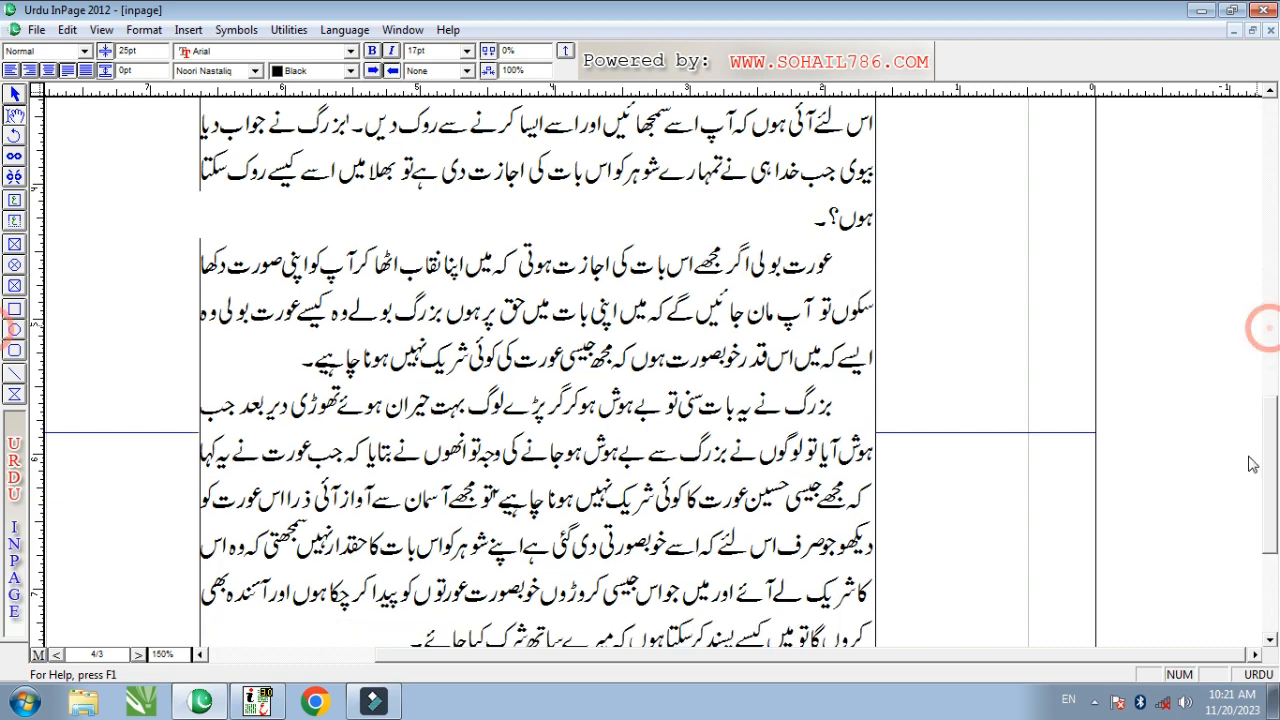
pyautogui.click(851, 413)
pyautogui.write('(۱) کتاب الحکایات سے ماخوذ ہے')
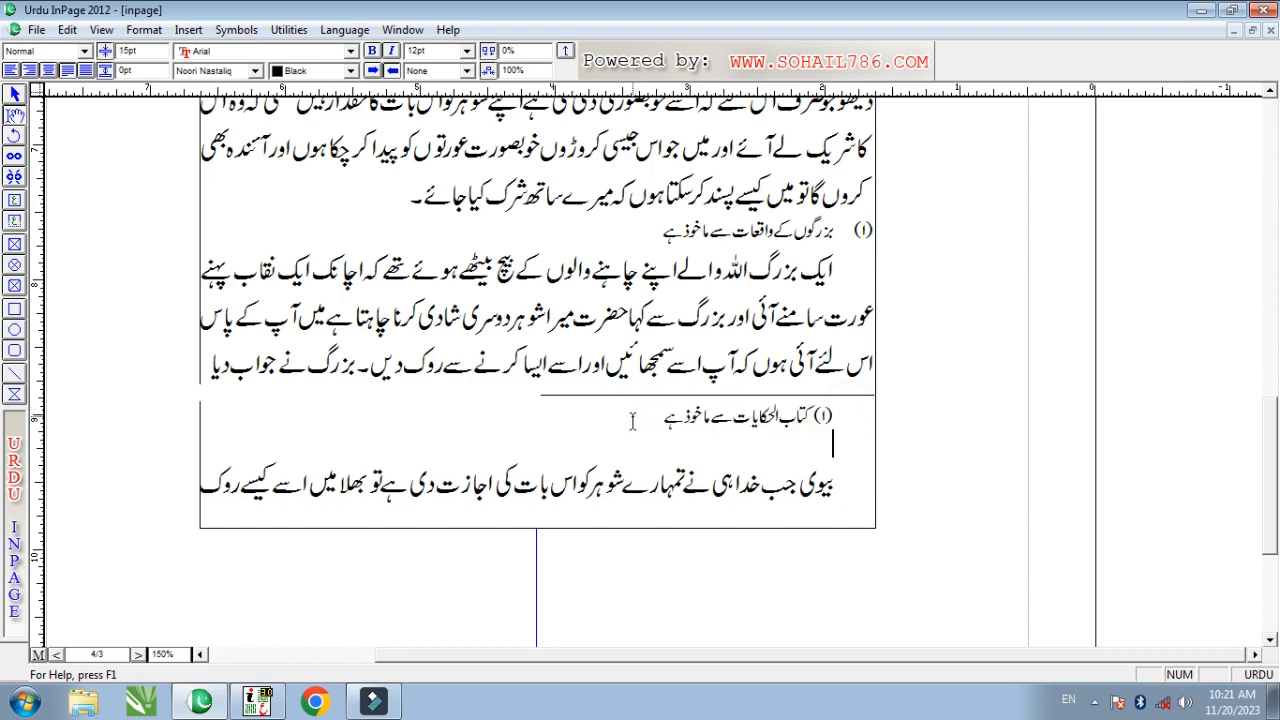
# Move "(۱) بزرگوں کے واقعات سے ماخوذ ہے" below the other footnote and insert a tab after the upper footnote's number
pyautogui.moveTo(1265, 418); pyautogui.dragTo(1258, 366)
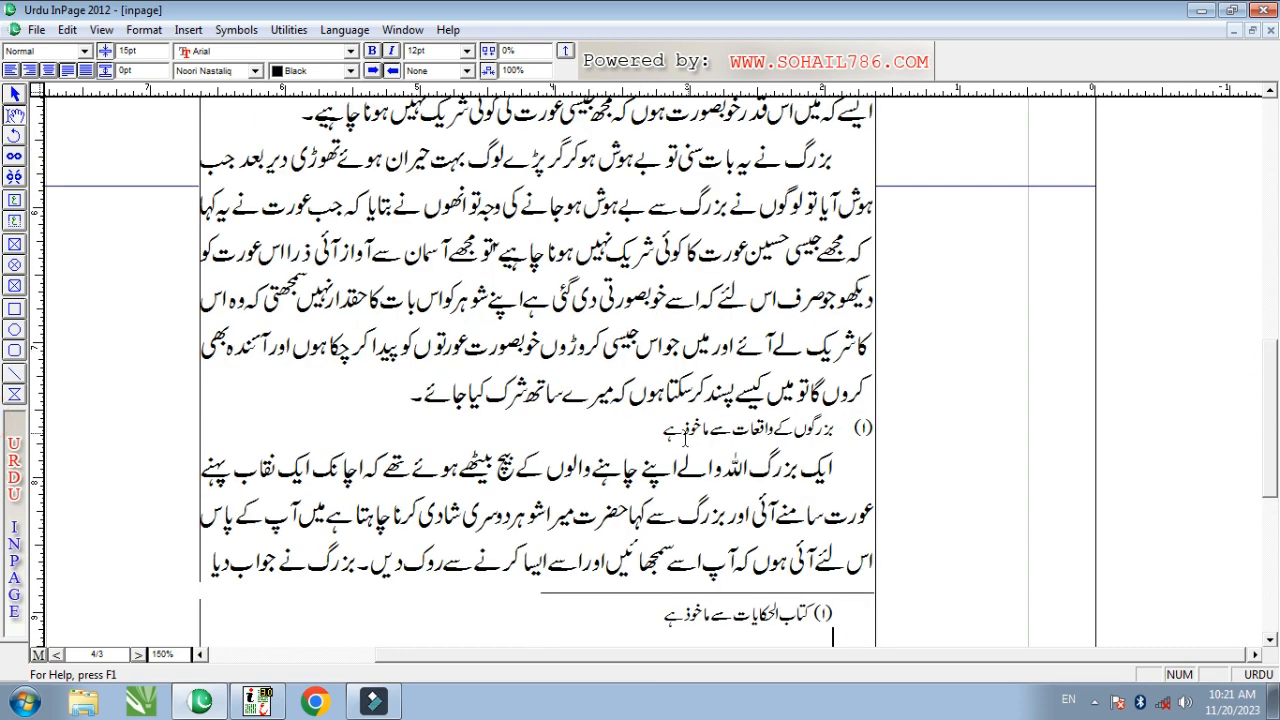
pyautogui.moveTo(658, 428); pyautogui.dragTo(922, 430)
pyautogui.hotkey('ctrl', 'c')
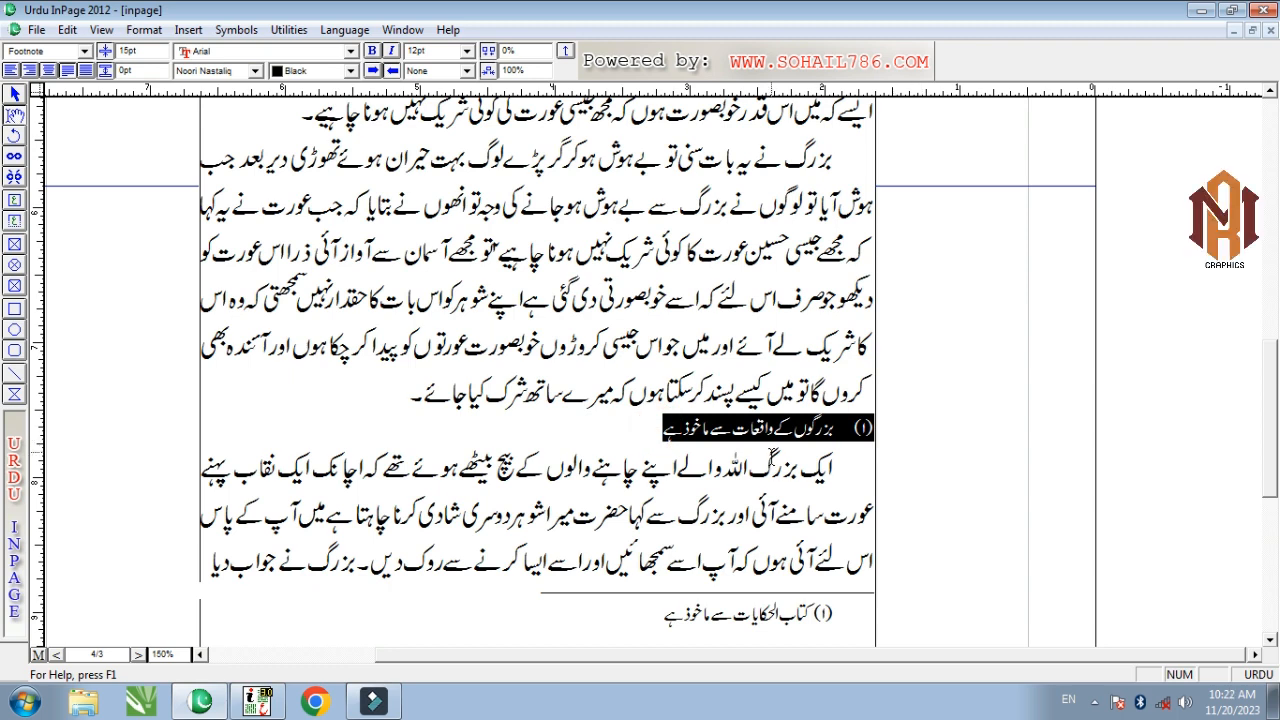
pyautogui.press('Delete')
pyautogui.click(840, 460)
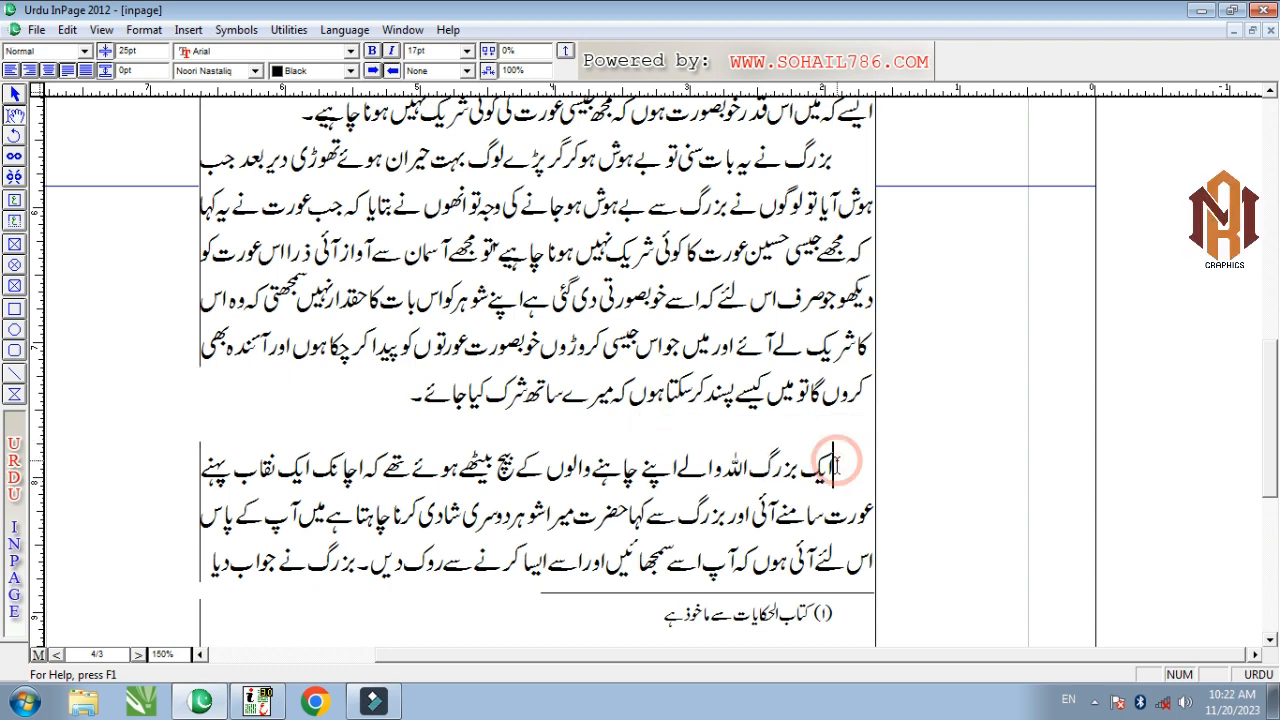
pyautogui.press('BackSpace')
pyautogui.scroll(-1, 801, 483)
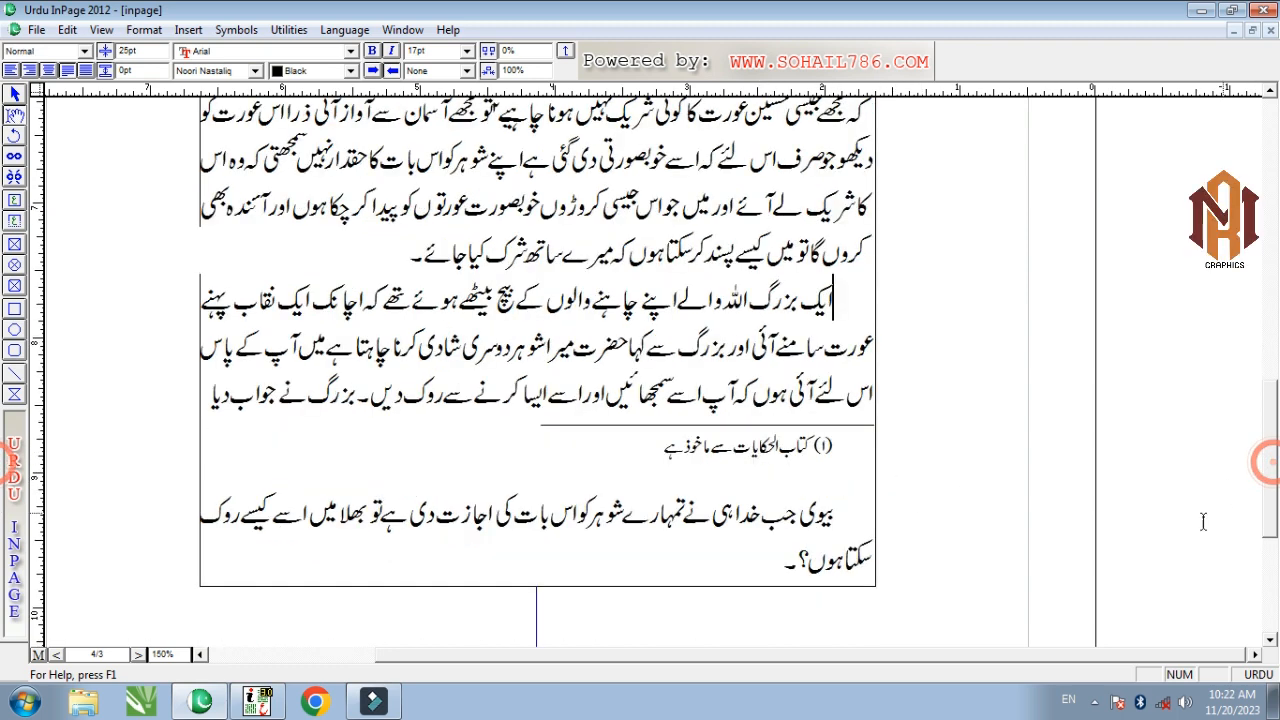
pyautogui.click(817, 476)
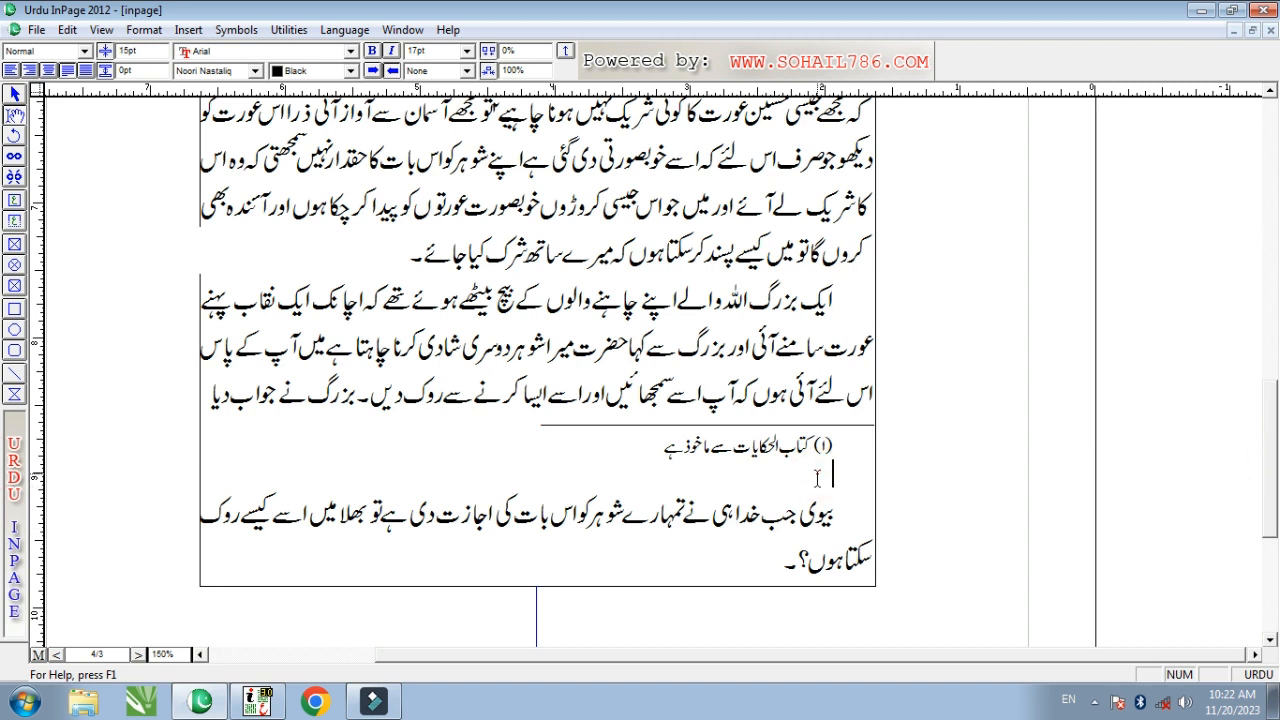
pyautogui.hotkey('ctrl', 'v')
pyautogui.click(813, 441)
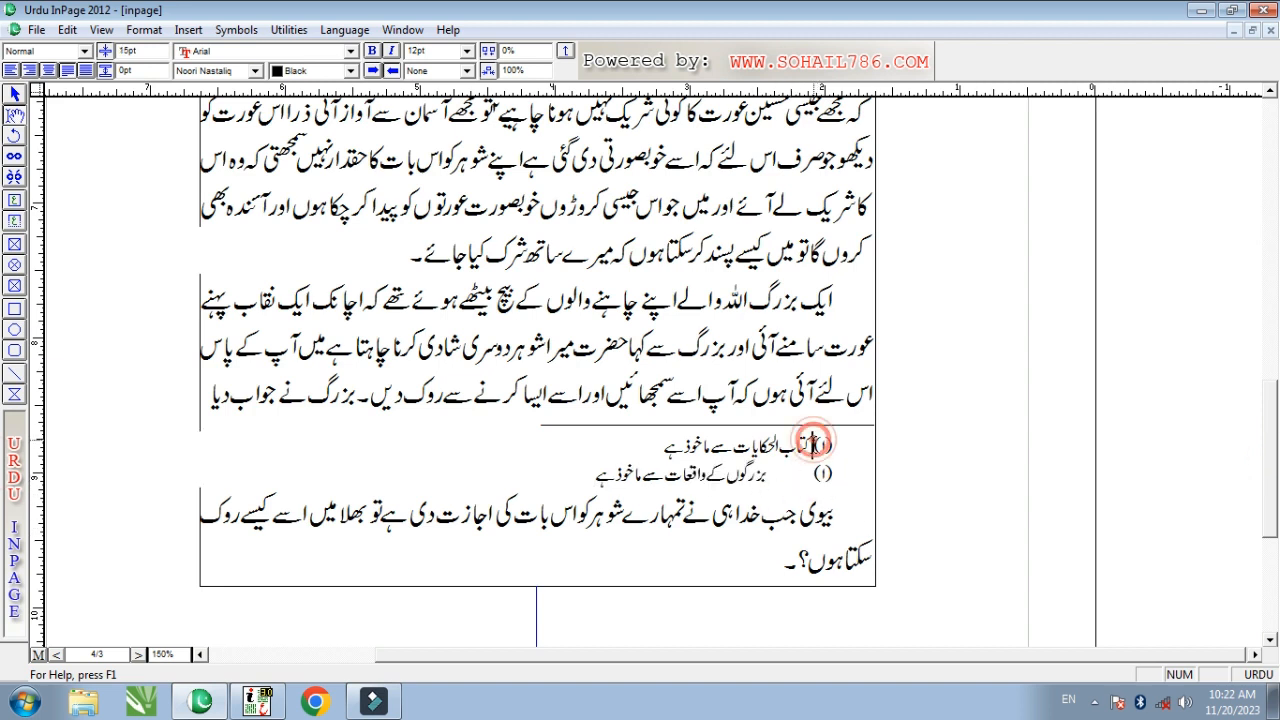
pyautogui.press('Tab')
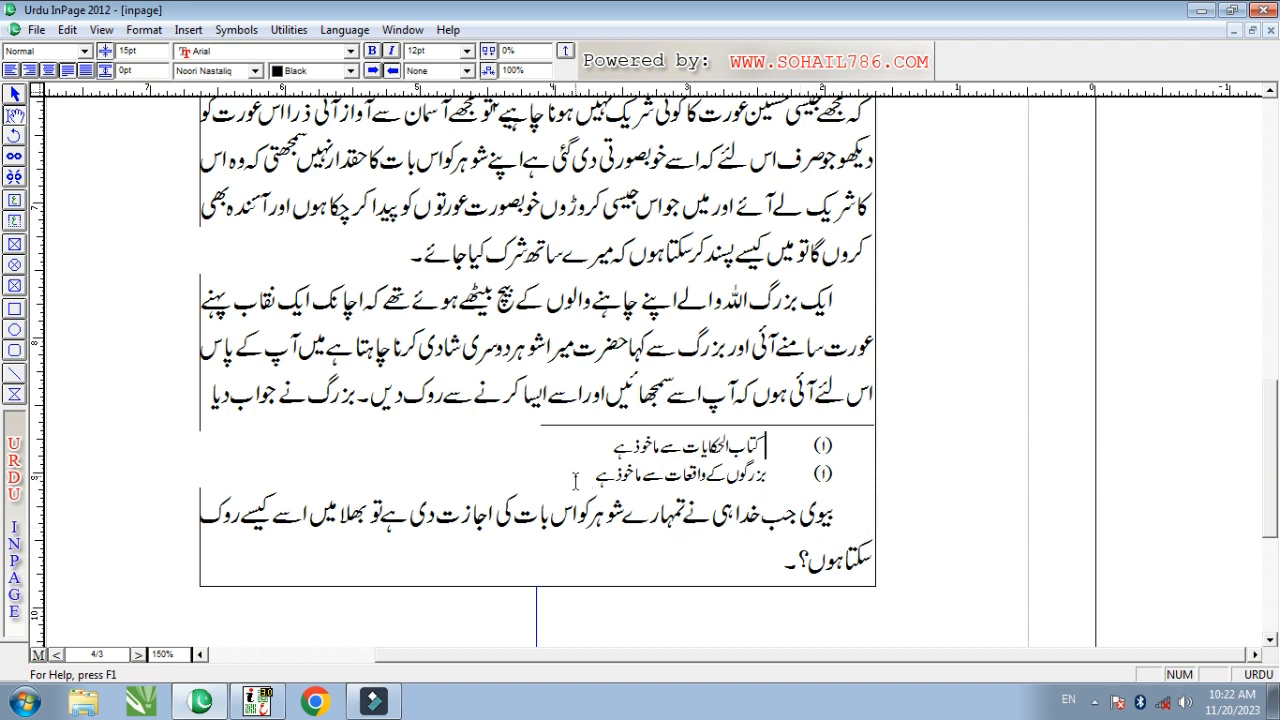
# Cut the separator line and both footnotes from above "بیوی جب خدا" and remove the empty paragraph left in their place
pyautogui.moveTo(575, 481); pyautogui.dragTo(892, 426)
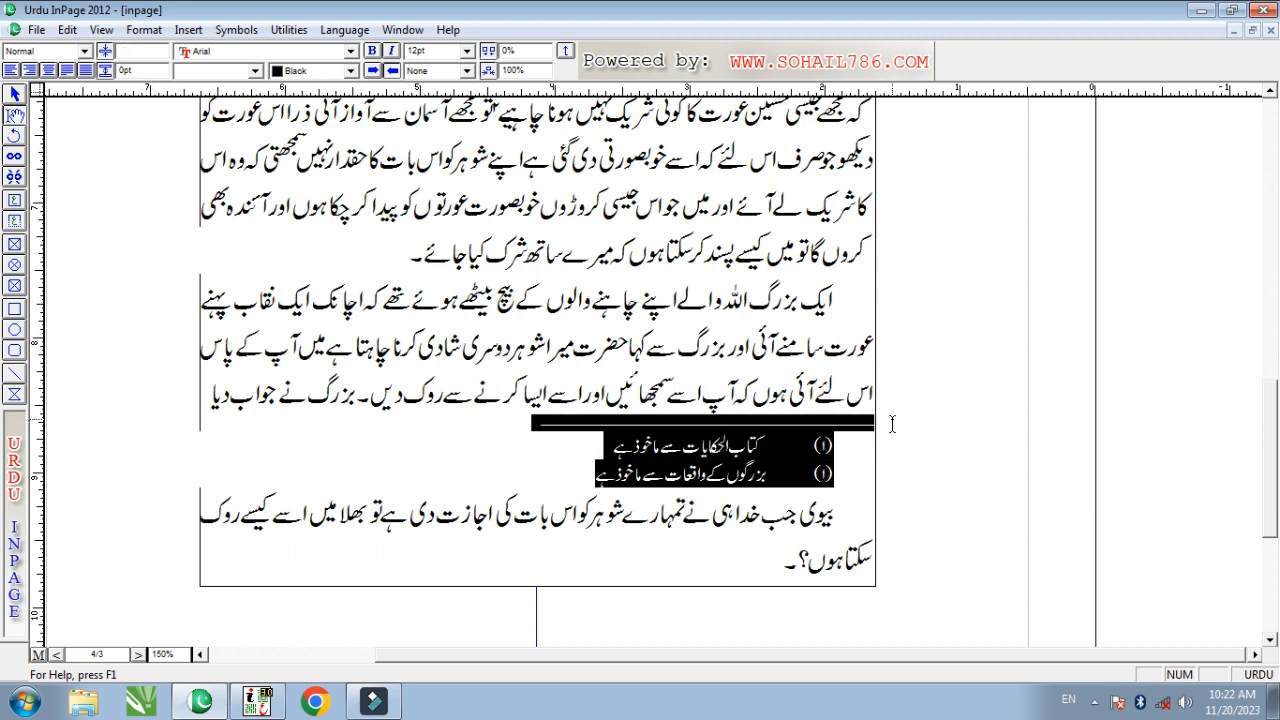
pyautogui.press('Delete')
pyautogui.click(841, 469)
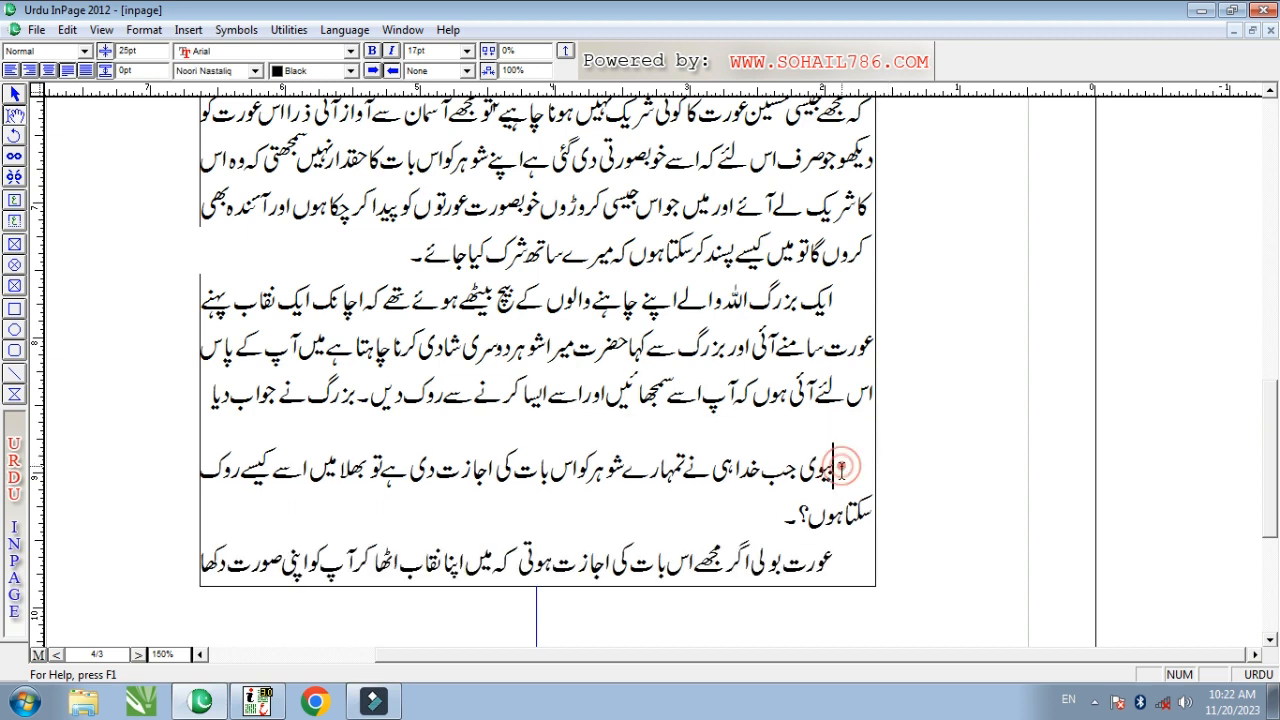
pyautogui.press('BackSpace')
# Insert an empty paragraph before "عورت بولی" and place the cut separator line and both footnotes there
pyautogui.click(845, 520)
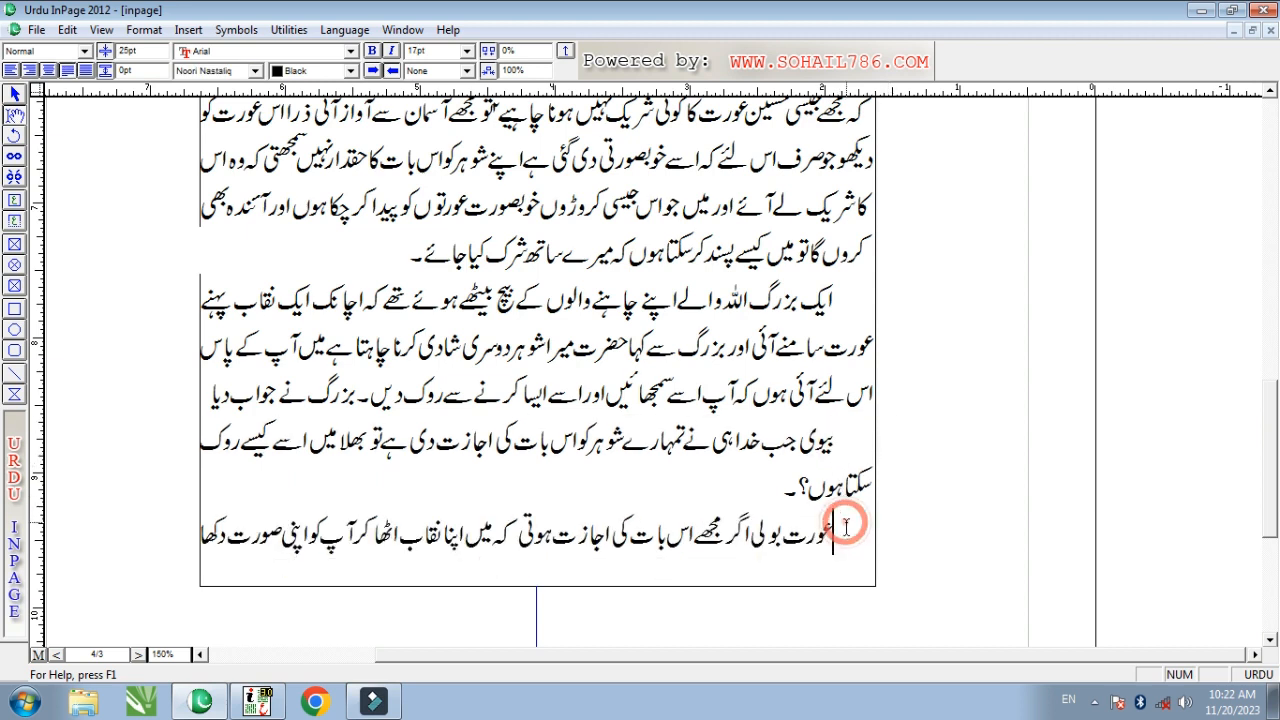
pyautogui.press('Return')
pyautogui.press('Up')
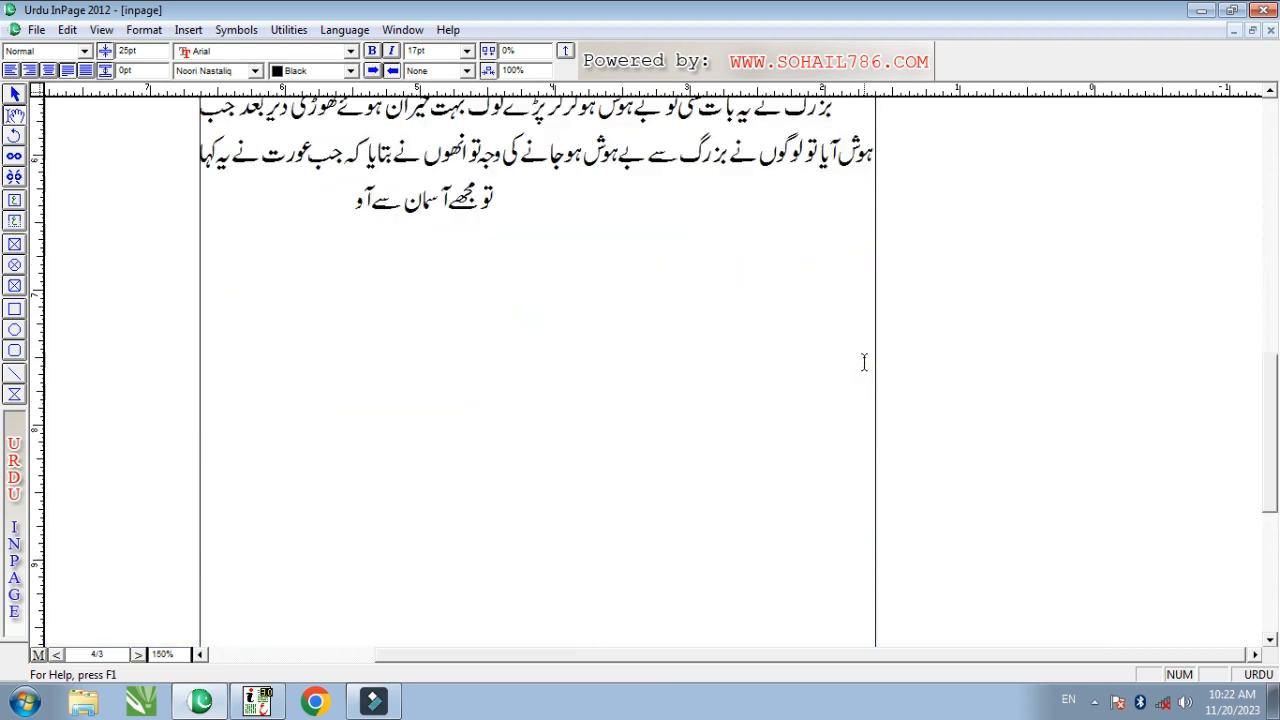
pyautogui.write('(۱) بزرگوں کے واقعات سے ماخوذ ہے')
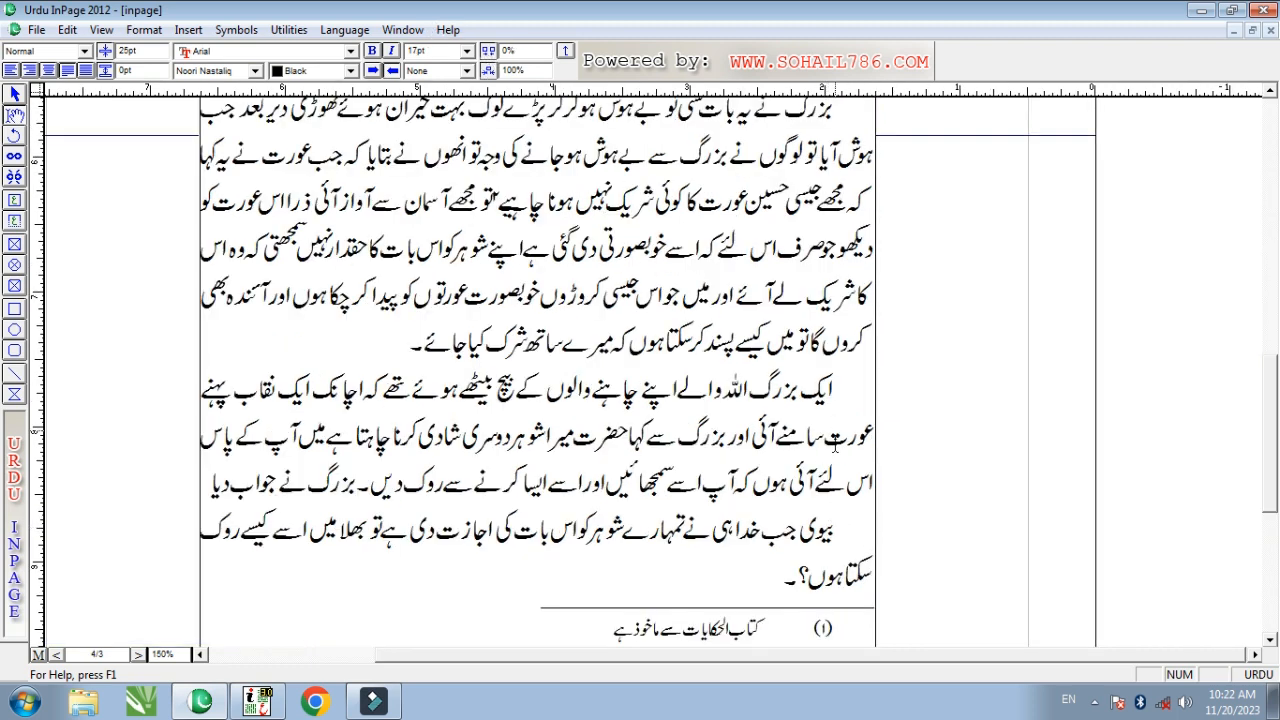
# Set the line spacing of the footnote "بزرگوں کے واقعات سے ماخوذ ہے" at the start of page 5 to 15 pt
pyautogui.scroll(-15, 855, 548)
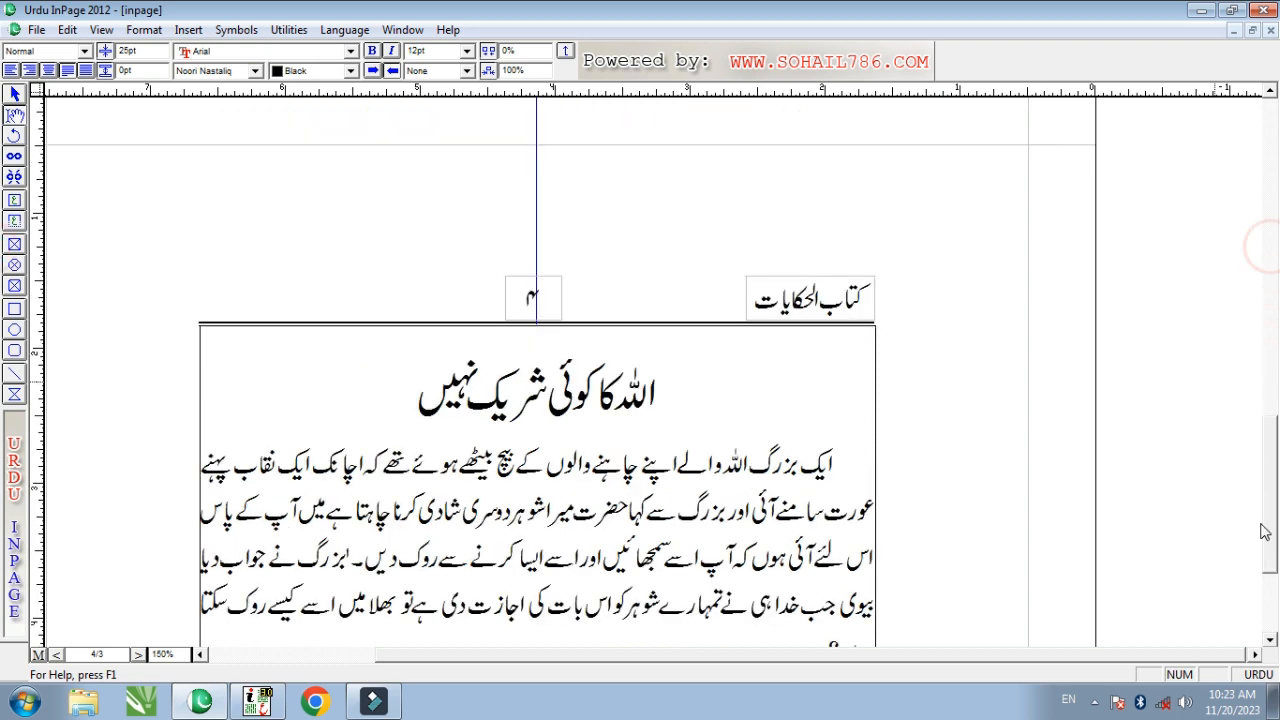
pyautogui.click(58, 654)
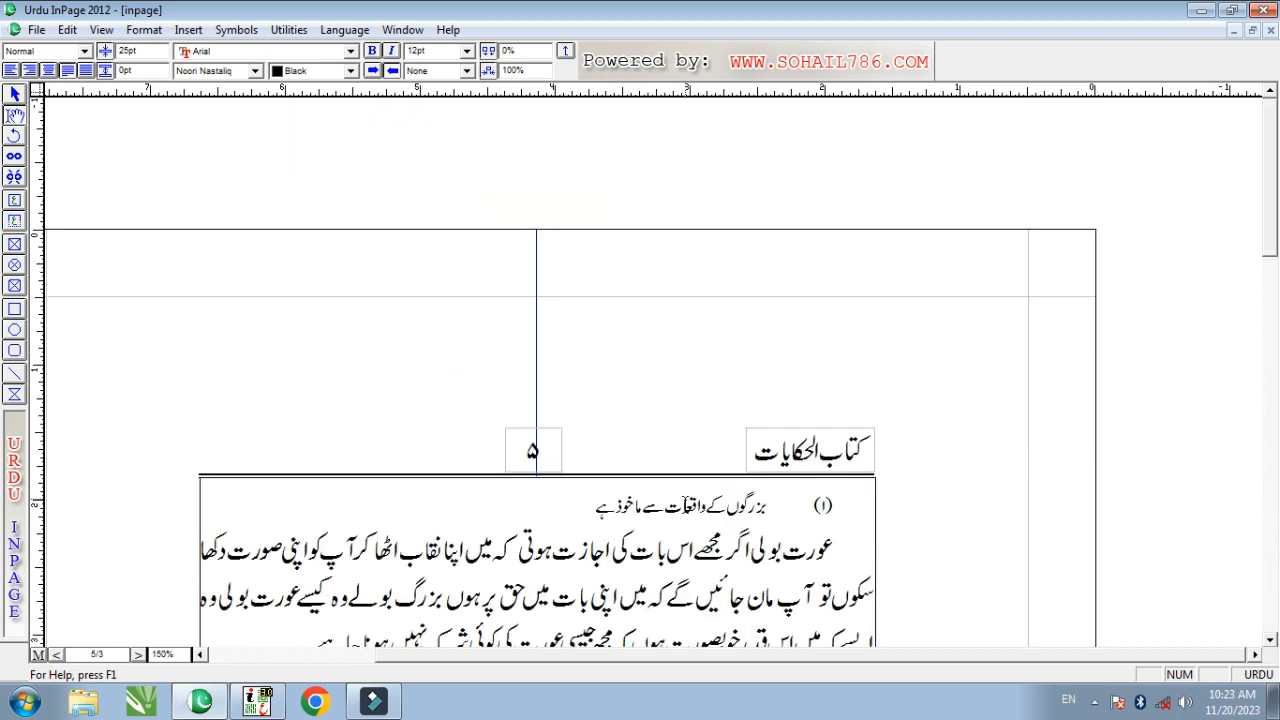
pyautogui.click(686, 504)
pyautogui.moveTo(152, 53); pyautogui.dragTo(78, 40)
pyautogui.write('15')
pyautogui.press('Return')
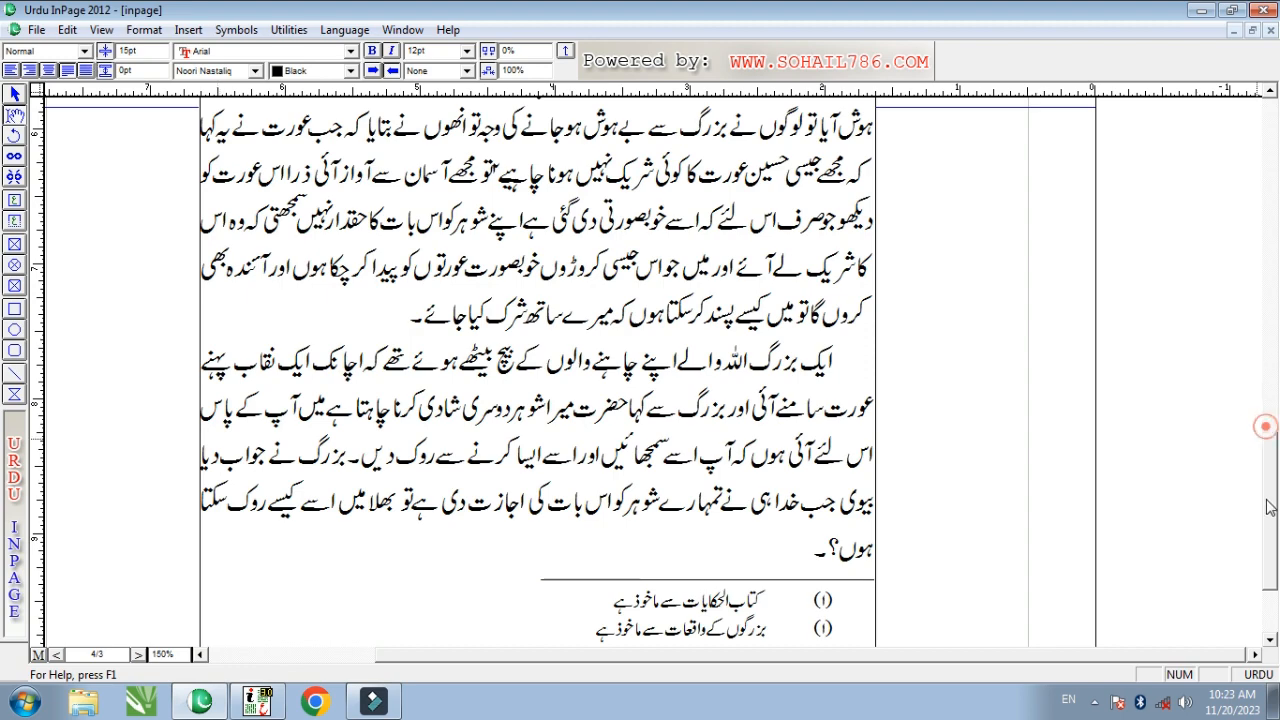
pyautogui.scroll(-2, 805, 490)
pyautogui.click(546, 316)
pyautogui.moveTo(1272, 484); pyautogui.dragTo(1260, 408)
pyautogui.scroll(3, 812, 358)
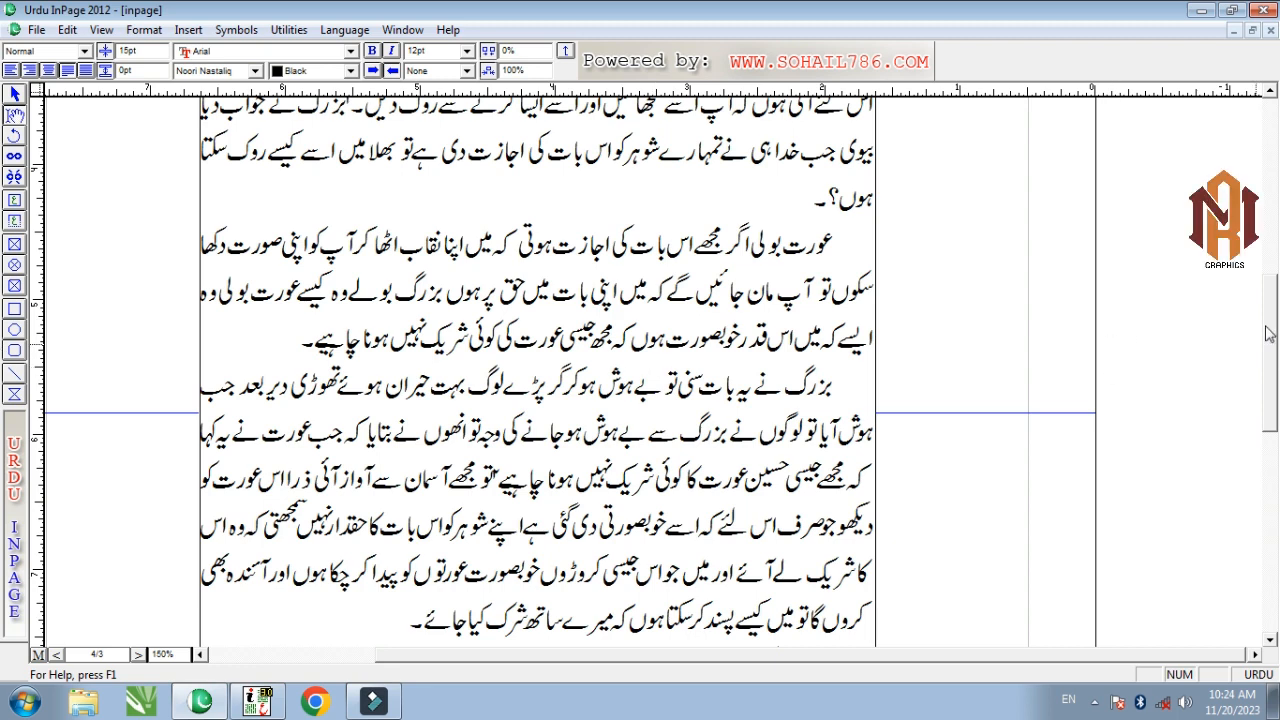
pyautogui.scroll(-3, 658, 414)
pyautogui.click(188, 29)
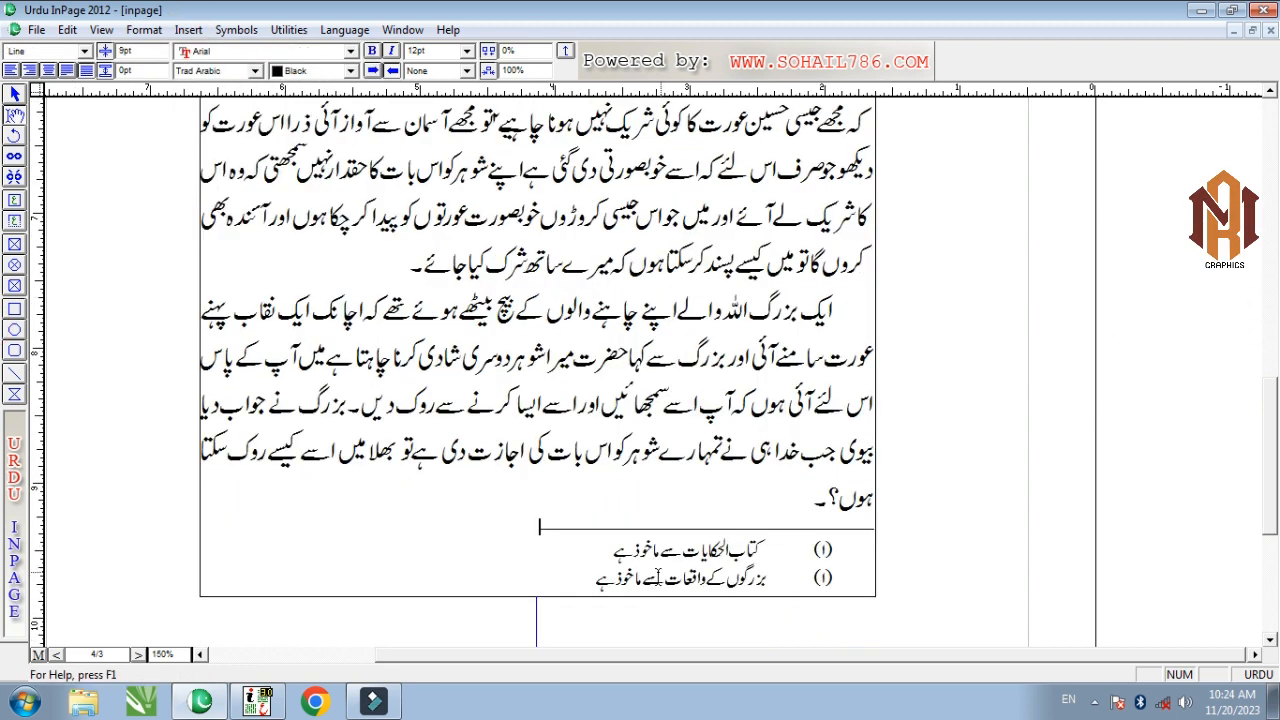